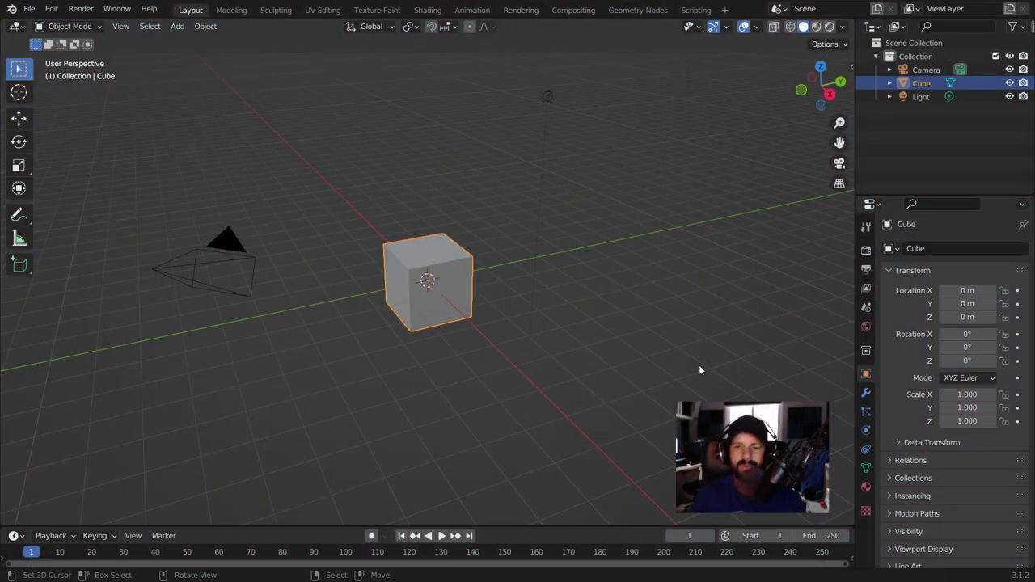
- Delete the default cube from the scene
key("Delete")
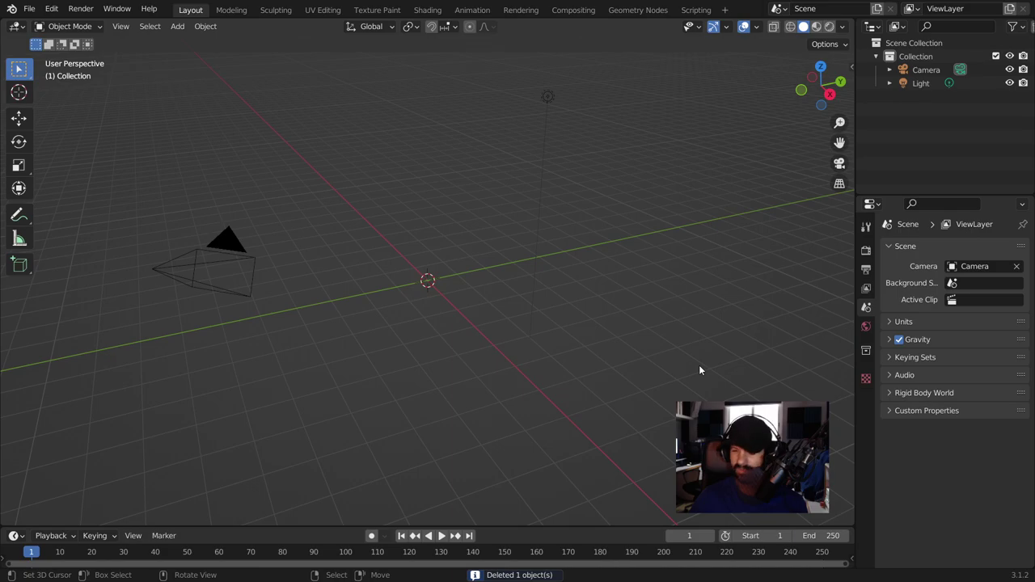
- In top view, add a circle mesh at the origin
key("KP_7")
key("shift+a")
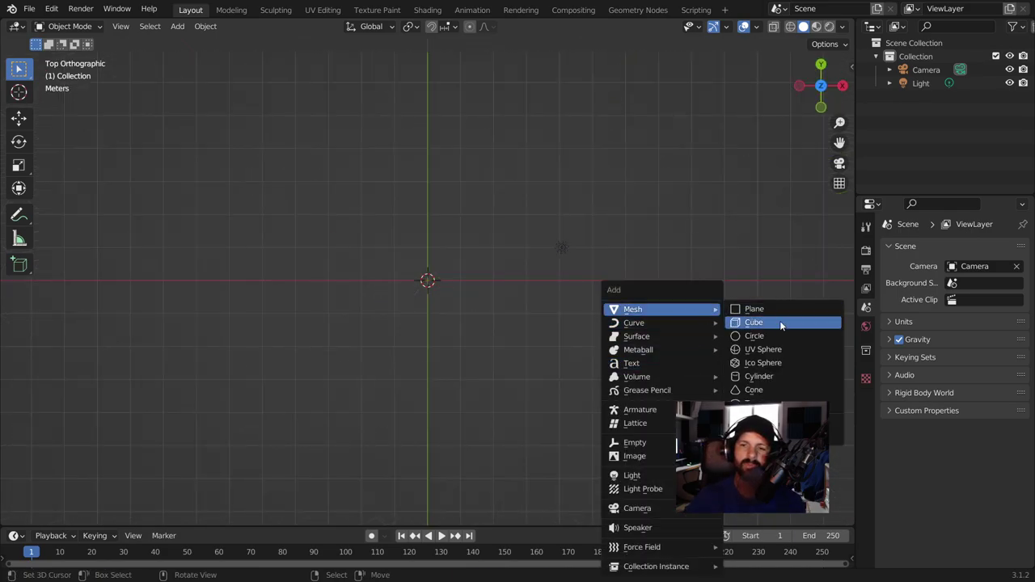
left_click(785, 337)
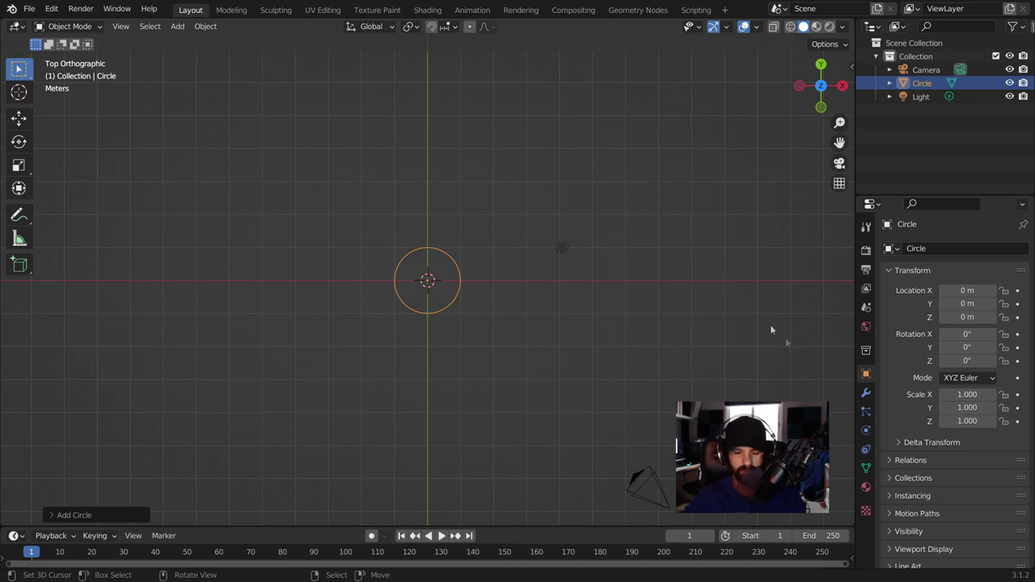
- Fill the circle into a single face in Edit Mode and zoom in
key("Tab")
key("f")
scroll(567, 341, "up", 4)
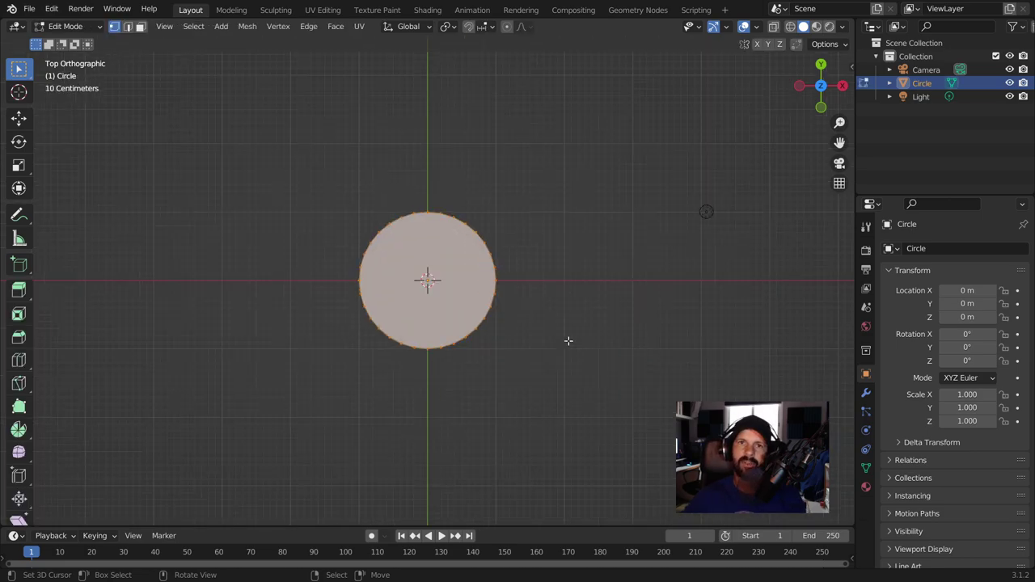
scroll(568, 340, "up", 1)
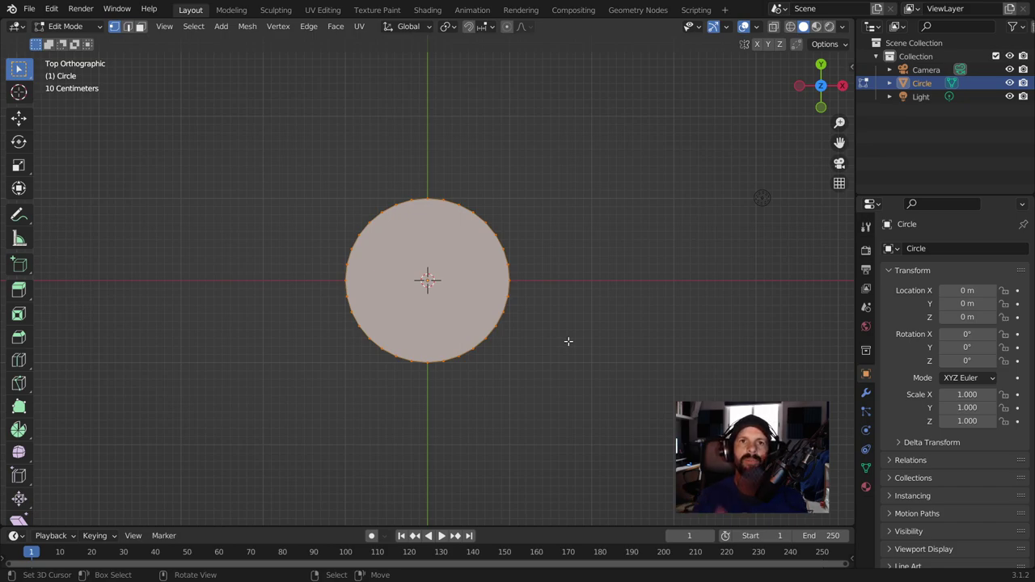
scroll(568, 340, "up", 2)
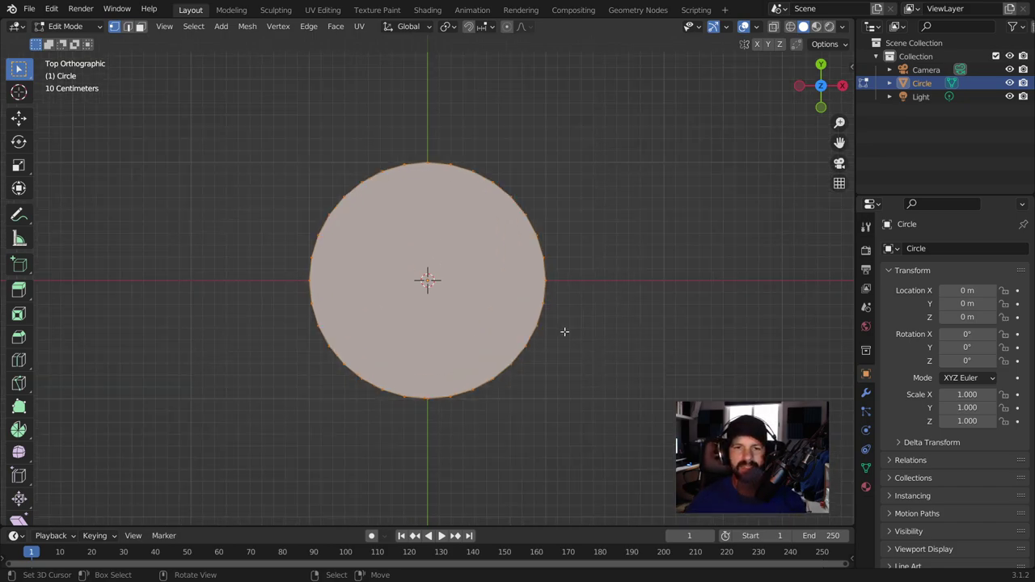
- Inset the disc face twice to form two concentric rings
key("i")
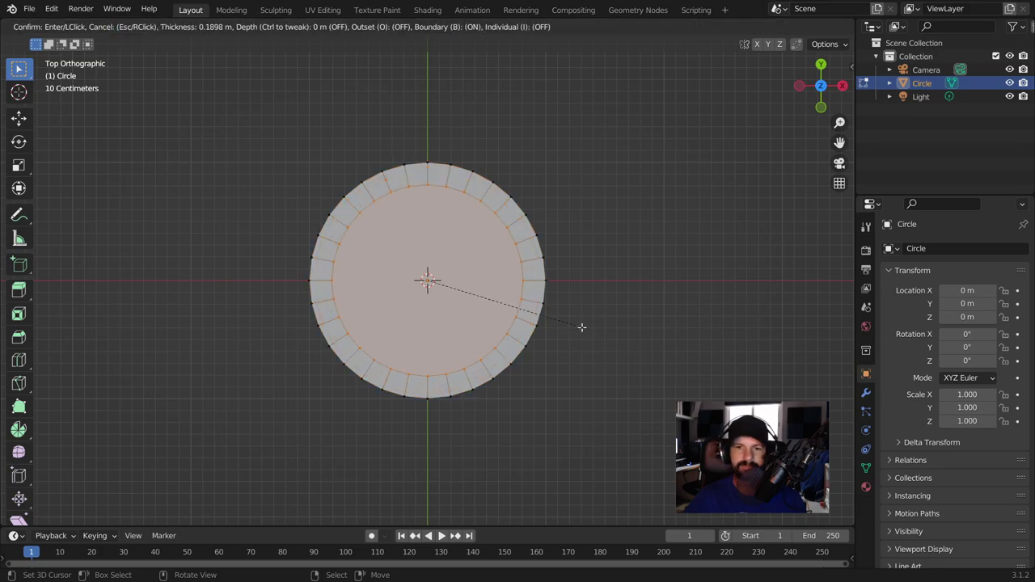
left_click(578, 323)
key("i")
left_click(522, 295)
- Inset a small ring around the centre faces and enable proportional editing
scroll(522, 296, "up", 2)
mouse_move(522, 296)
middle_mouse_down()
mouse_move(506, 303)
mouse_move(596, 379)
middle_mouse_up()
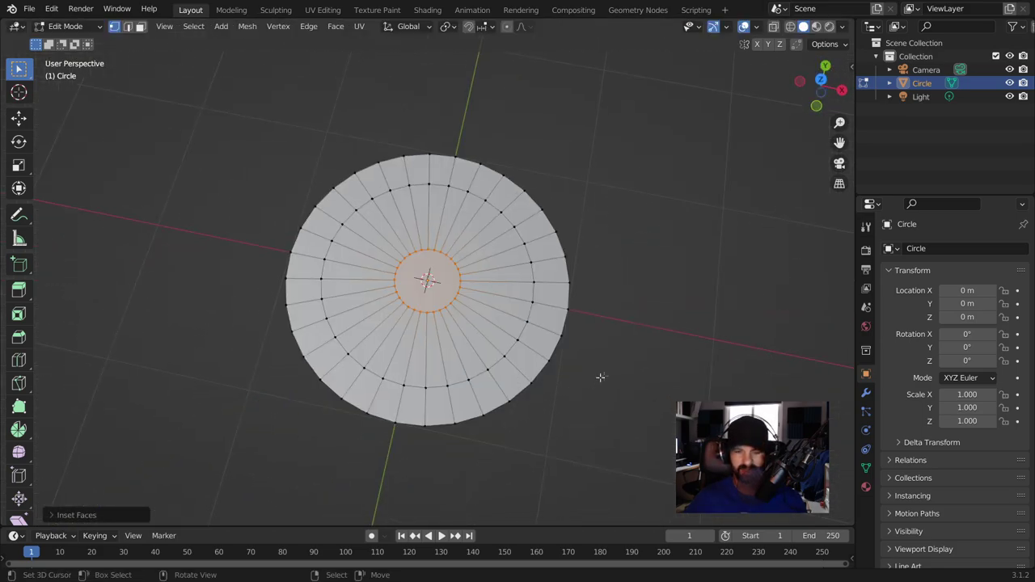
key("i")
left_click(586, 344)
scroll(585, 340, "up", 1)
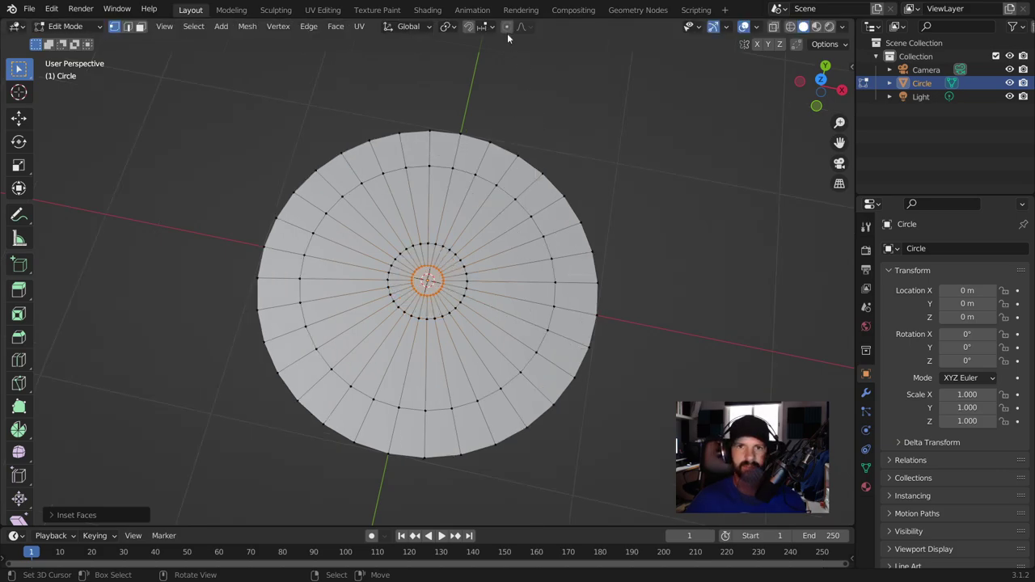
left_click(507, 29)
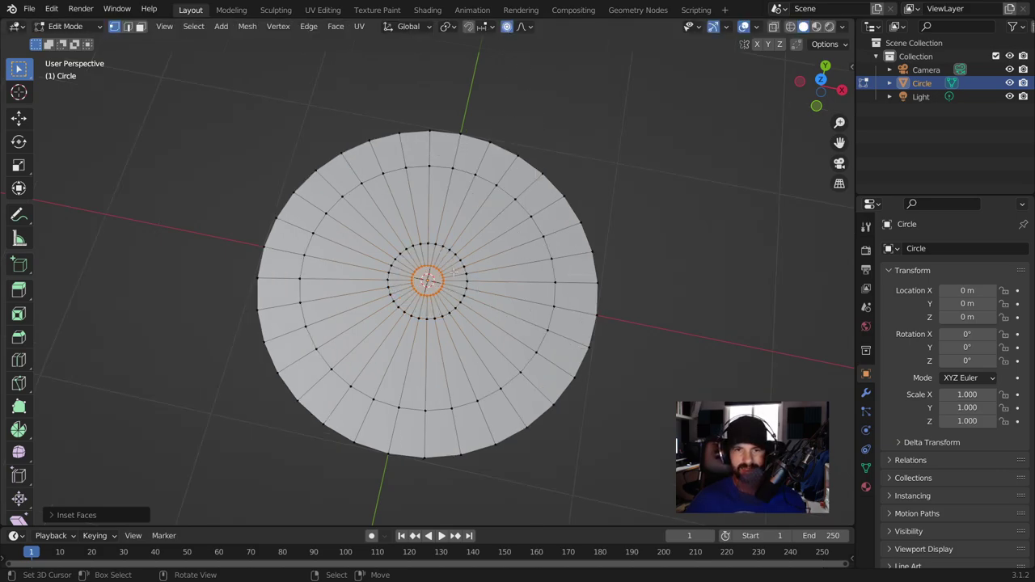
- Raise the centre faces along Z with proportional falloff into a cone
key("g")
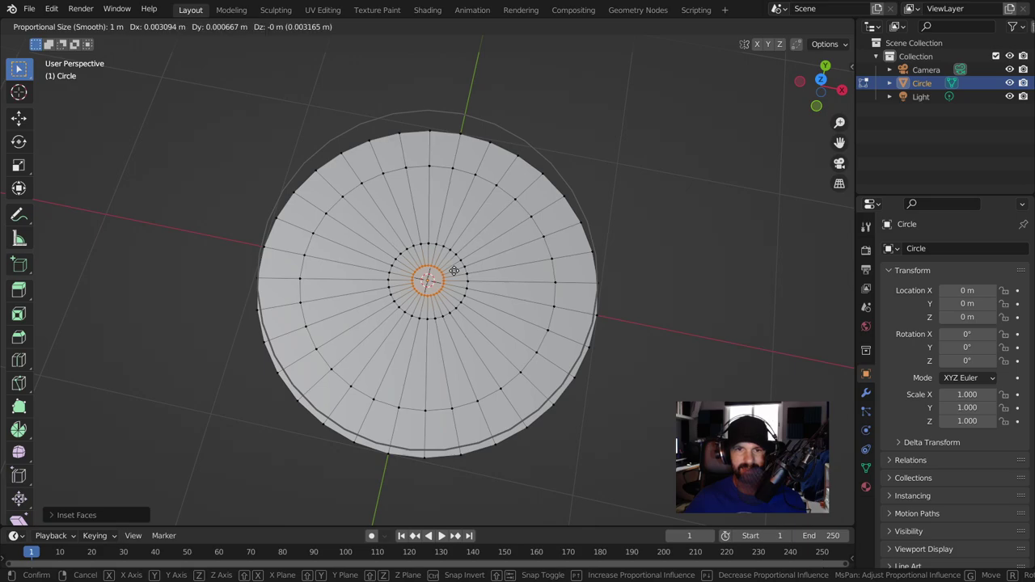
right_click(455, 272)
key("ctrl+z")
scroll(625, 321, "down", 2)
mouse_move(625, 322)
middle_mouse_down()
mouse_move(598, 222)
mouse_move(462, 247)
middle_mouse_up()
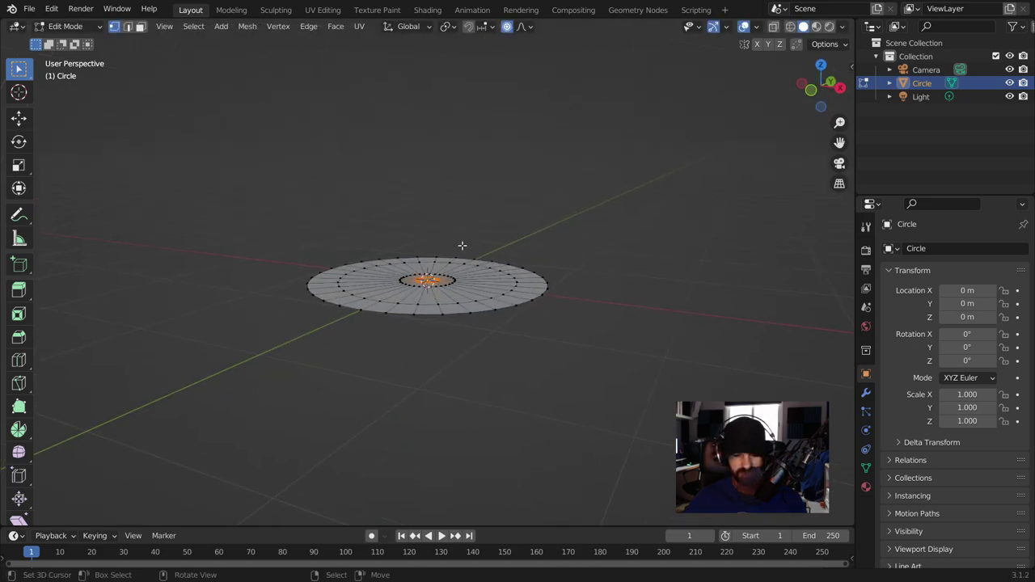
key("g")
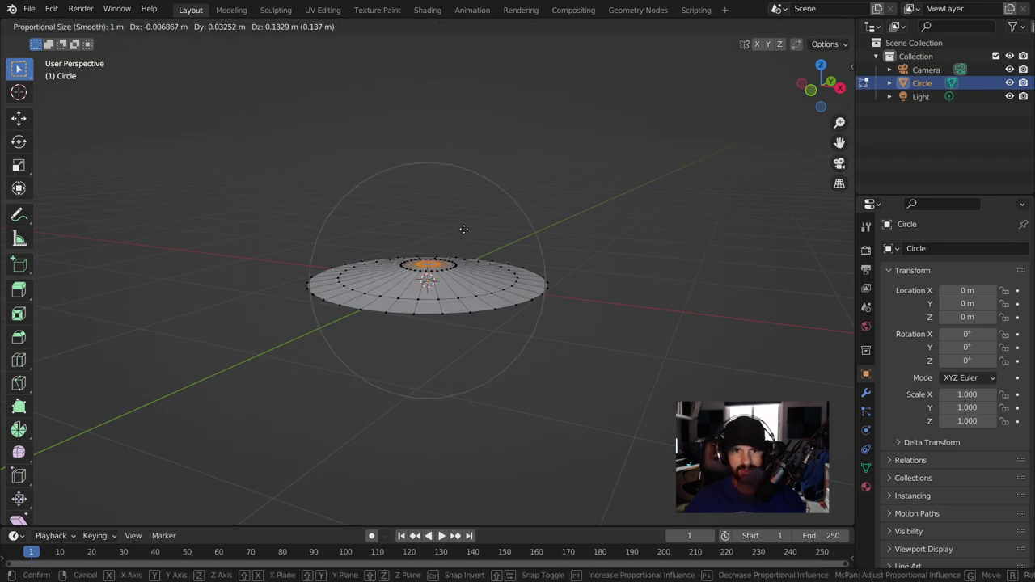
key("z")
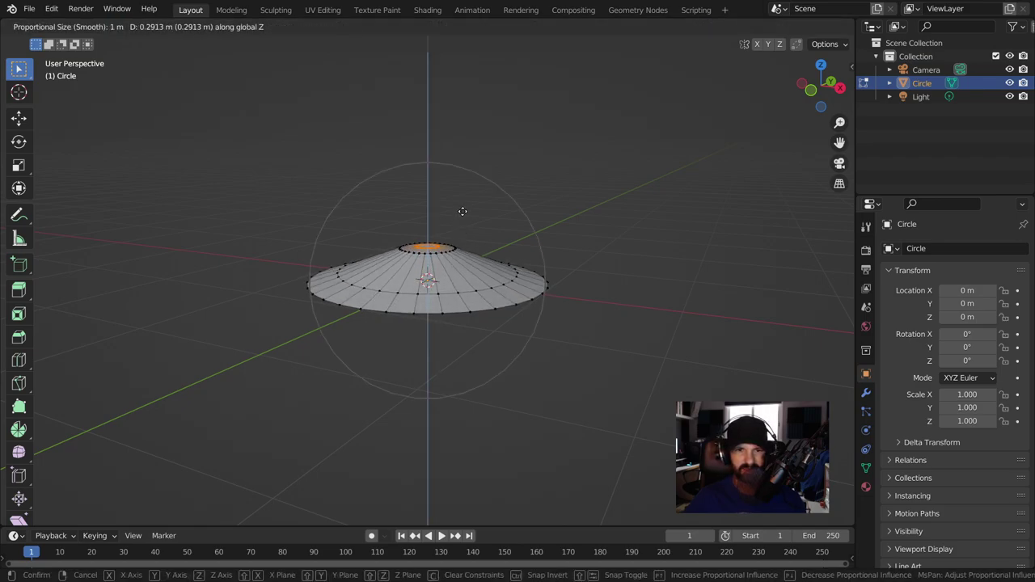
scroll(463, 211, "down", 2)
scroll(463, 211, "down", 1)
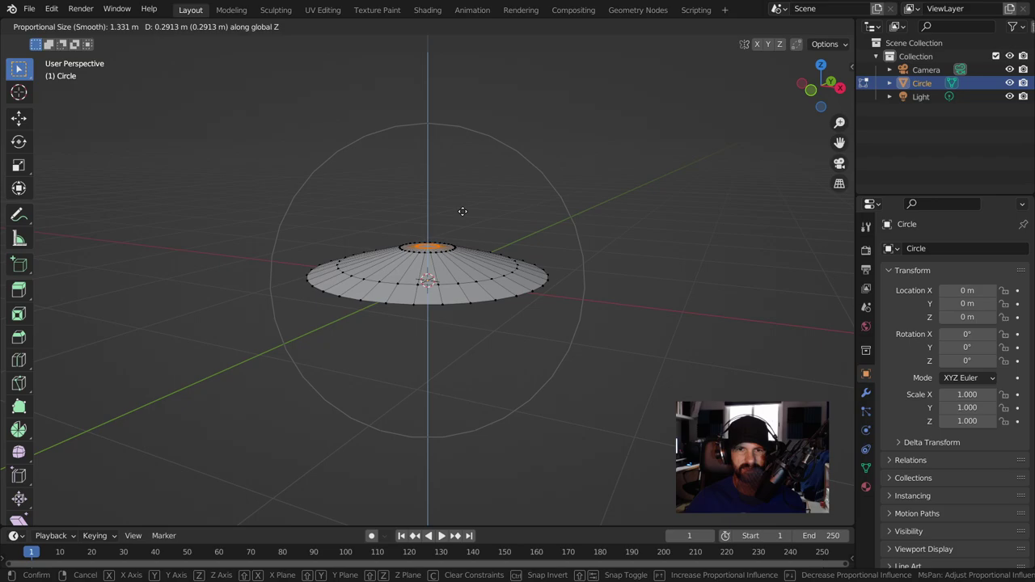
left_click(463, 212)
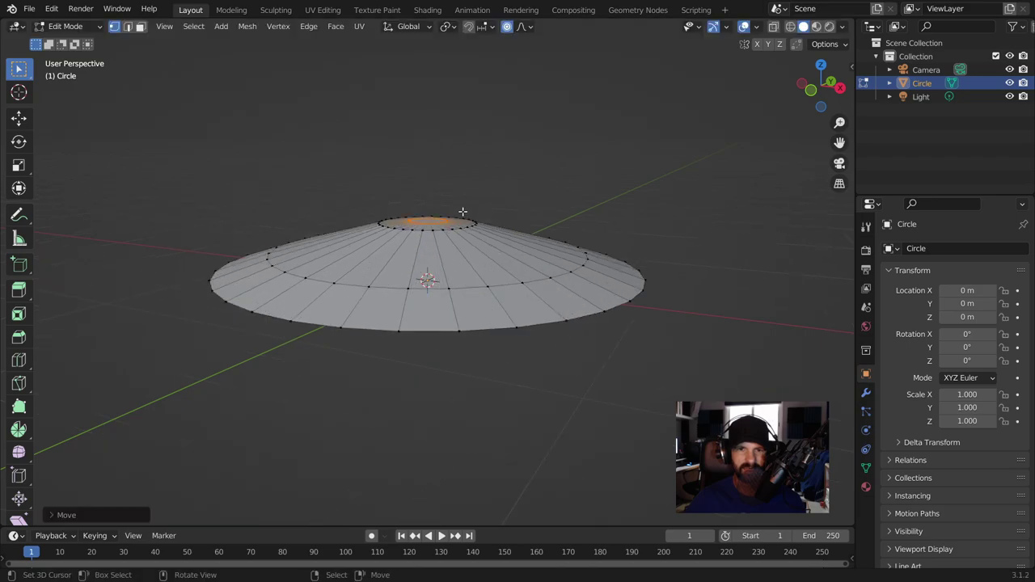
- Re-raise the top ring vertically with a different falloff size for a lower mound
key("g")
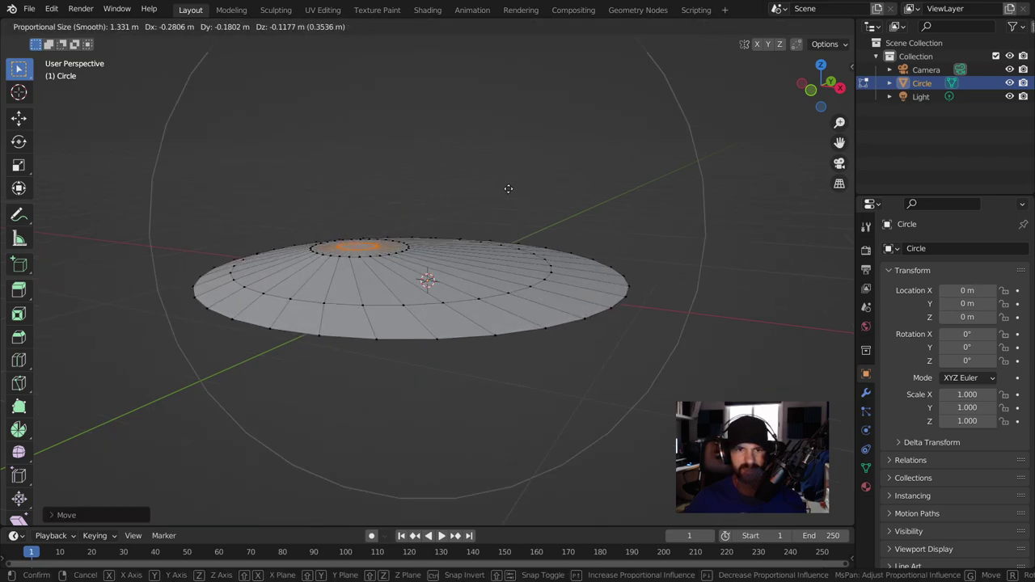
left_click(513, 185)
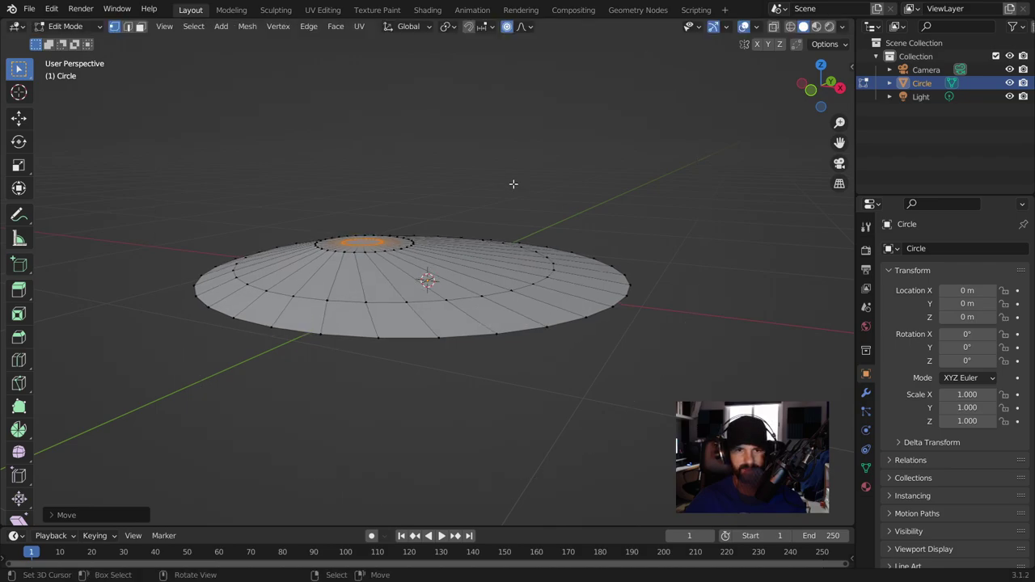
key("ctrl+z")
key("g")
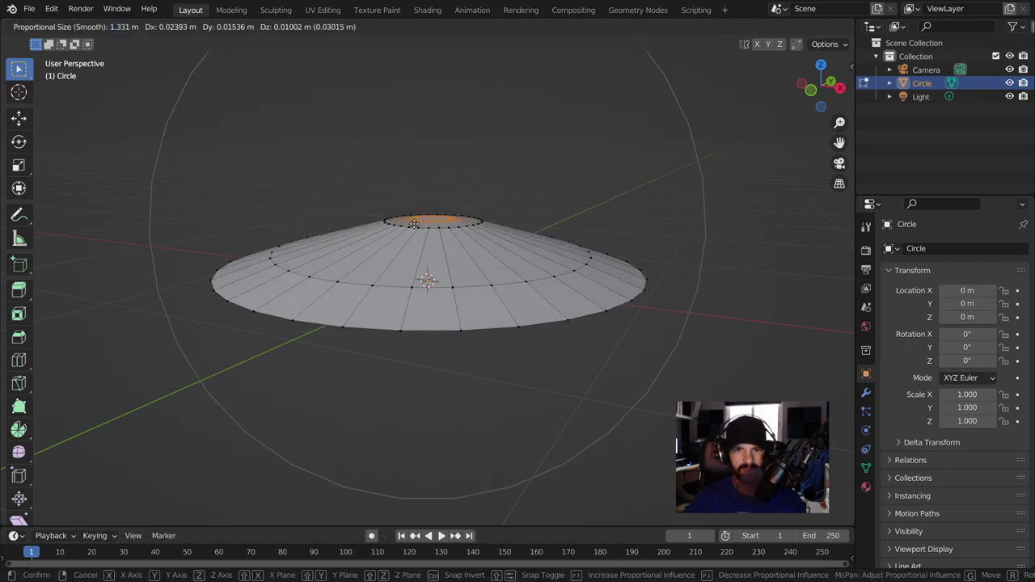
key("z")
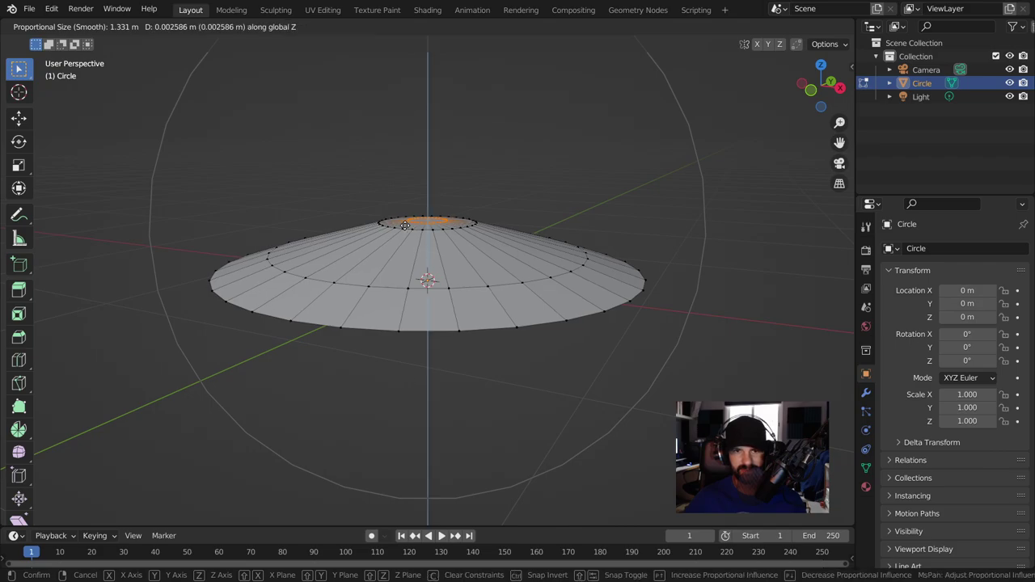
scroll(405, 225, "up", 9)
scroll(406, 225, "up", 6)
scroll(407, 224, "up", 4)
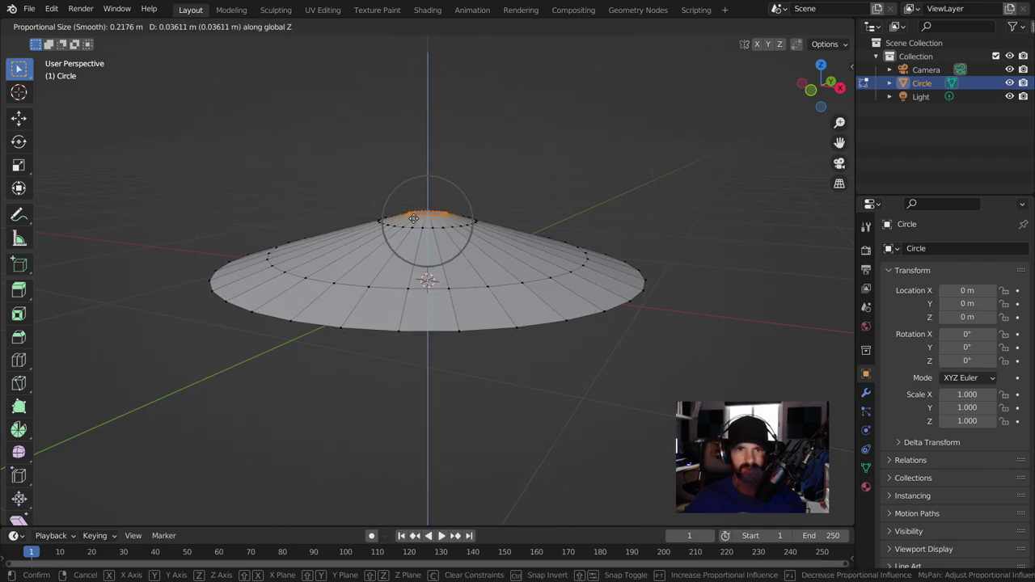
left_click(413, 218)
mouse_move(541, 202)
middle_mouse_down()
mouse_move(421, 271)
mouse_move(404, 190)
mouse_move(484, 276)
middle_mouse_up()
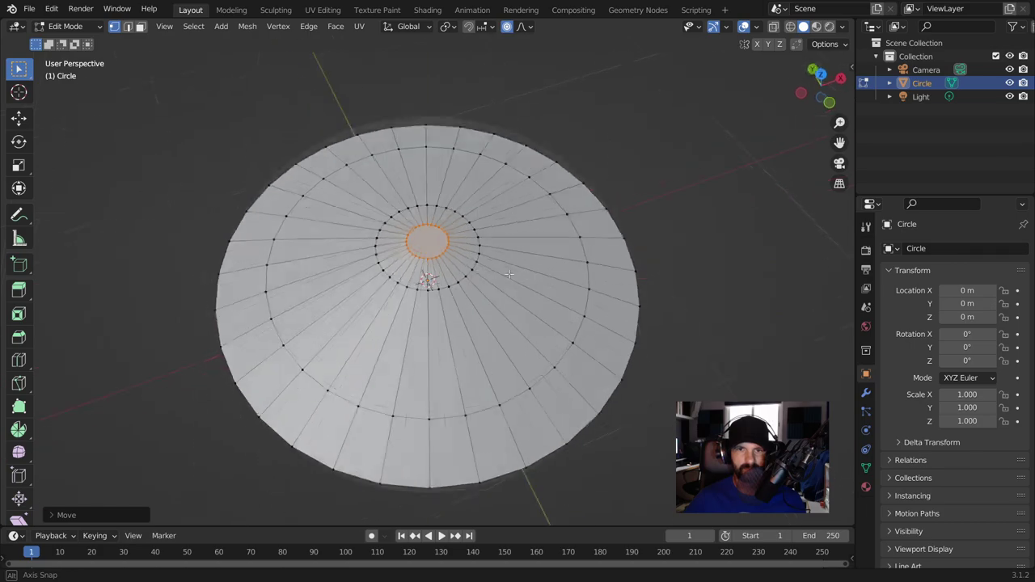
right_click(484, 276)
mouse_move(441, 242)
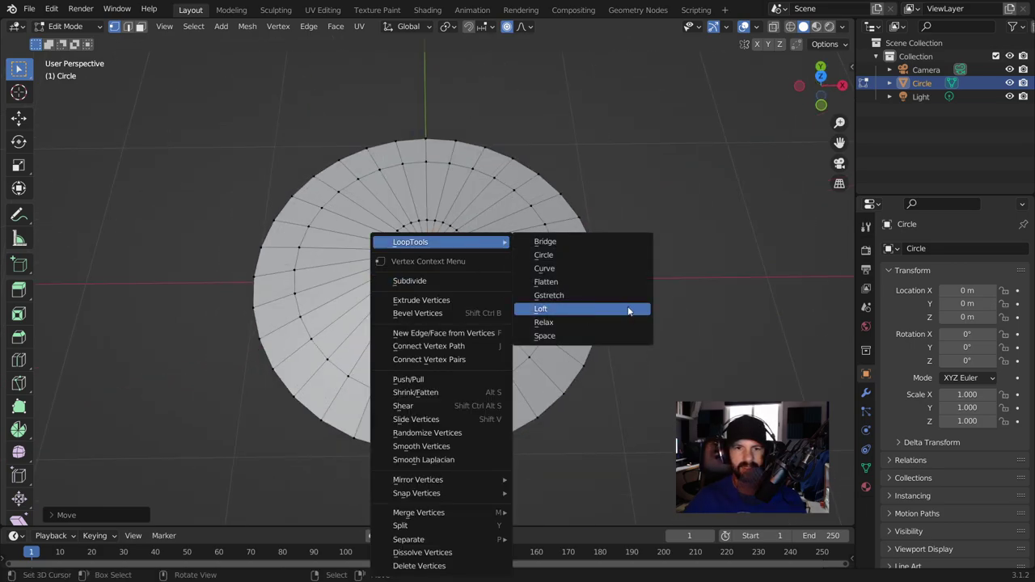
- Dismiss the vertex menu, undo the last change, and re-enter mesh editing
key("Escape")
key("ctrl+z")
right_click(647, 249)
key("Escape")
mouse_move(628, 274)
middle_mouse_down()
mouse_move(497, 259)
mouse_move(548, 362)
mouse_move(510, 212)
mouse_move(502, 242)
middle_mouse_up()
scroll(549, 362, "up", 3)
key("Tab")
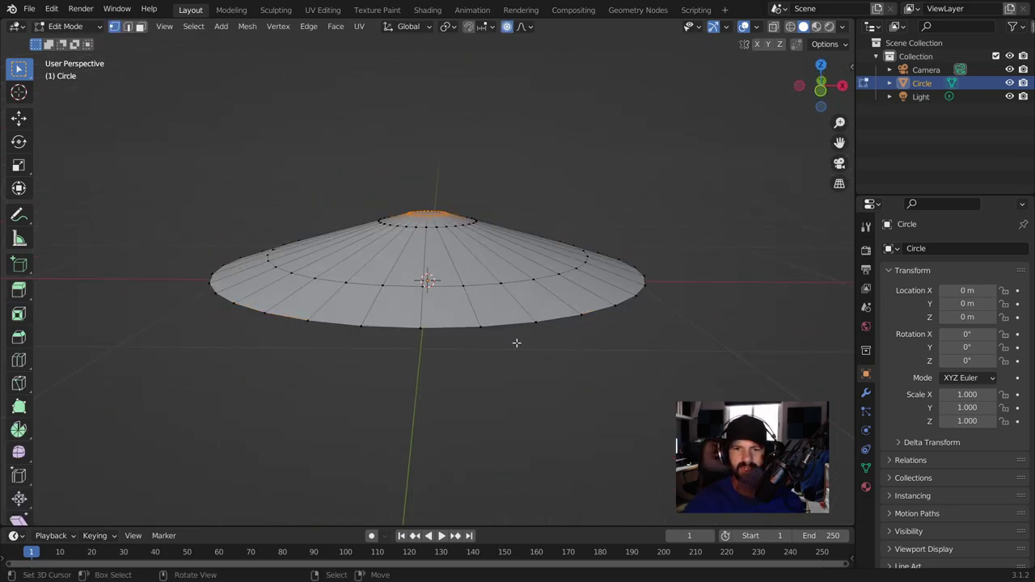
- Extrude the dome's bottom edge loop downward into a thin side band
key("a")
left_click(521, 328, "alt")
key("e")
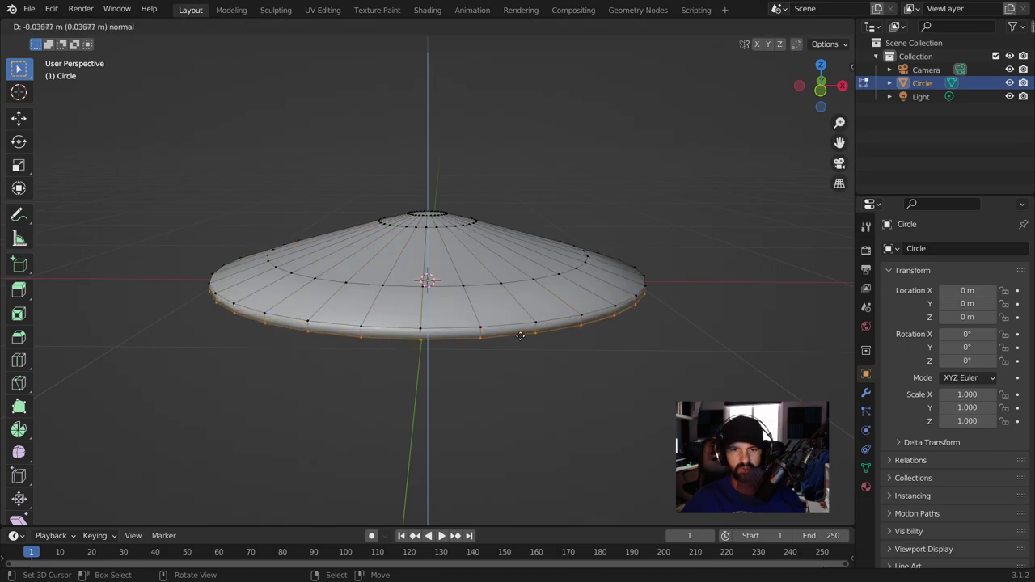
left_click(526, 344)
scroll(534, 351, "down", 2)
mouse_move(537, 356)
middle_mouse_down()
mouse_move(582, 300)
mouse_move(606, 377)
mouse_move(477, 249)
middle_mouse_up()
scroll(461, 305, "up", 3)
- Inspect the dome's underside, then deselect the whole mesh
key("a")
mouse_move(461, 305)
middle_mouse_down()
mouse_move(493, 173)
mouse_move(451, 172)
mouse_move(426, 278)
mouse_move(598, 371)
middle_mouse_up()
scroll(474, 282, "down", 2)
scroll(439, 278, "down", 1)
key("alt+a")
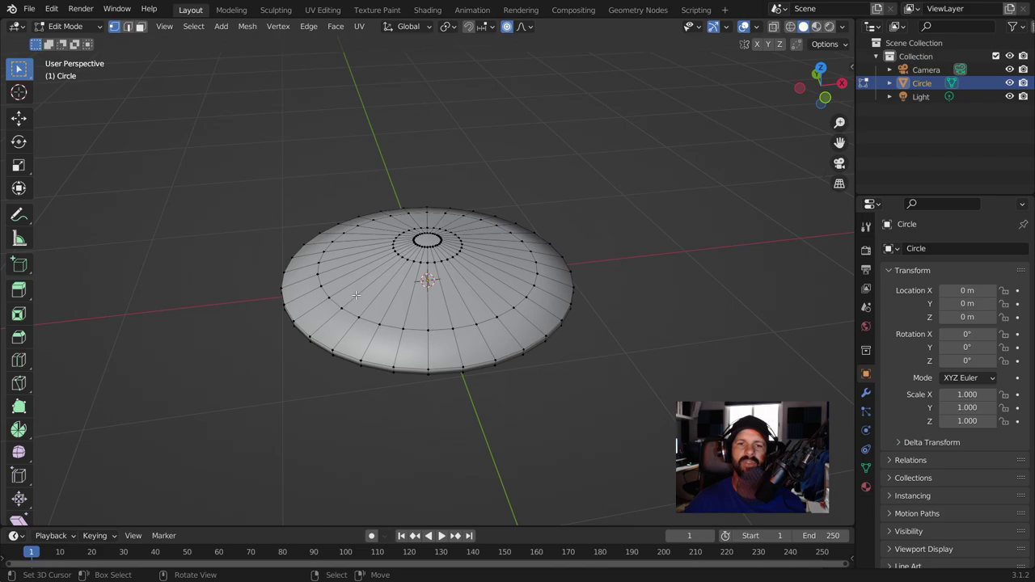
mouse_move(550, 353)
middle_mouse_down()
mouse_move(501, 267)
mouse_move(578, 446)
middle_mouse_up()
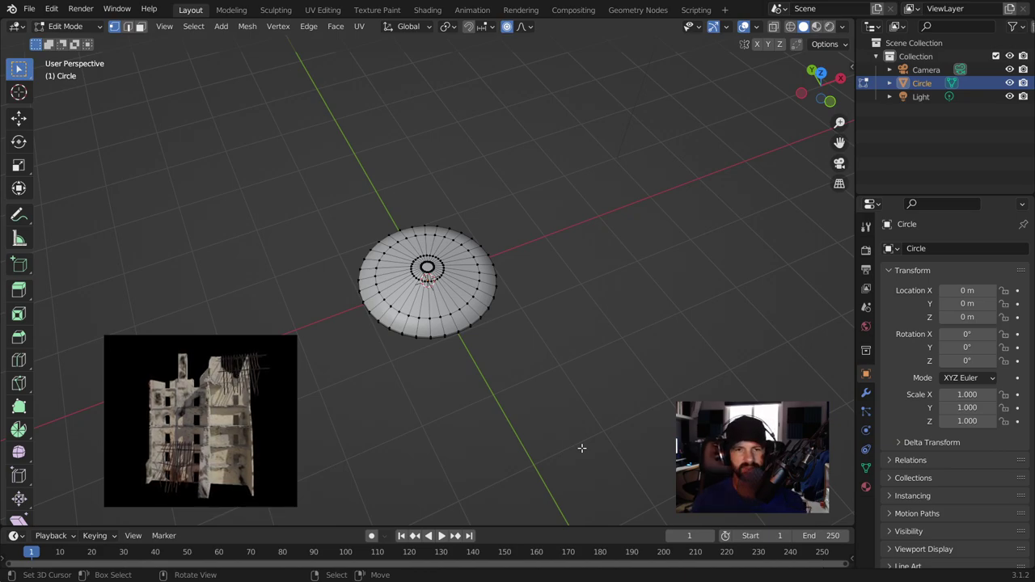
scroll(582, 448, "up", 3)
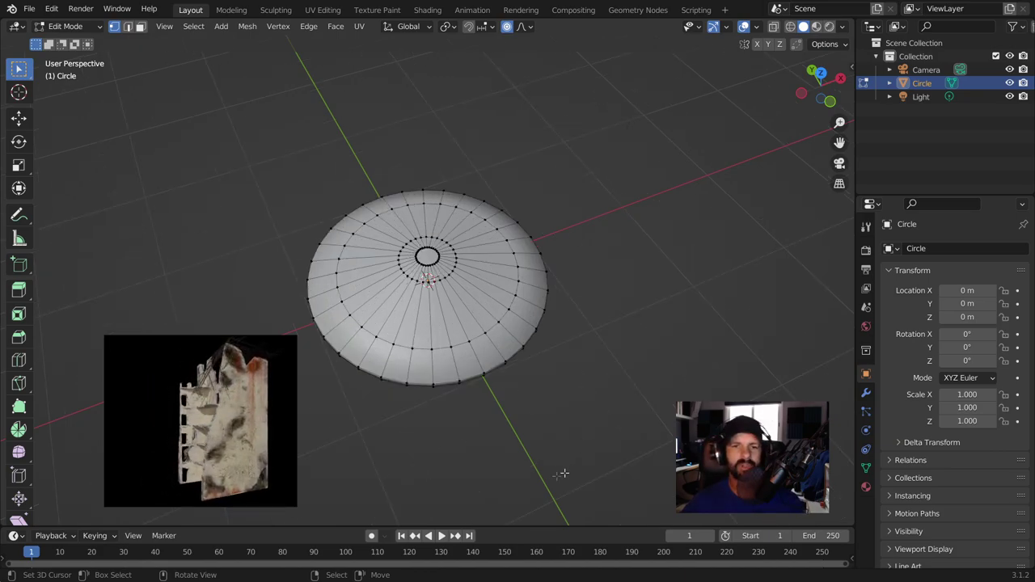
middle_click_drag(581, 448, 582, 303)
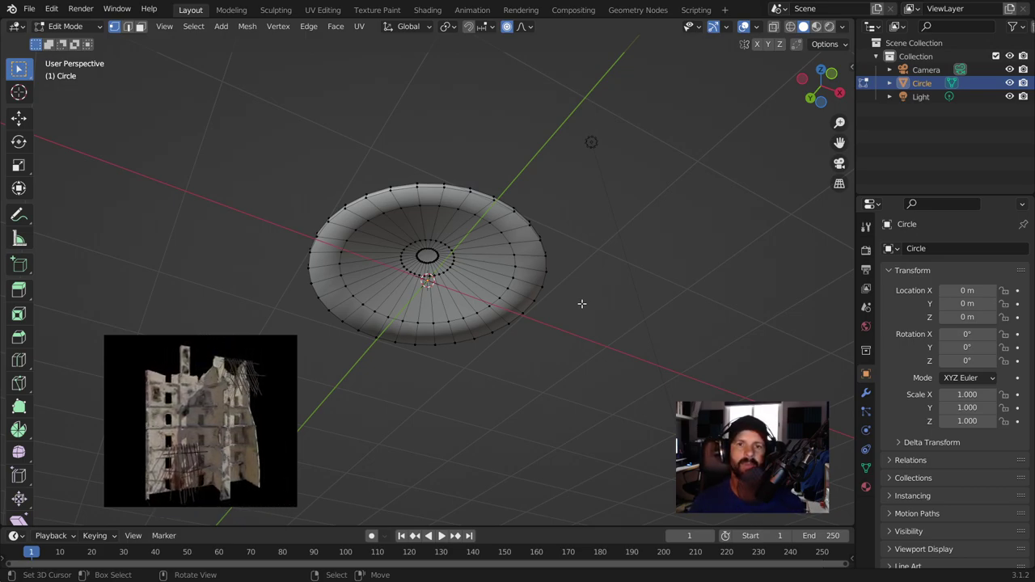
mouse_move(422, 219)
middle_mouse_down()
mouse_move(561, 173)
mouse_move(512, 376)
mouse_move(271, 341)
middle_mouse_up()
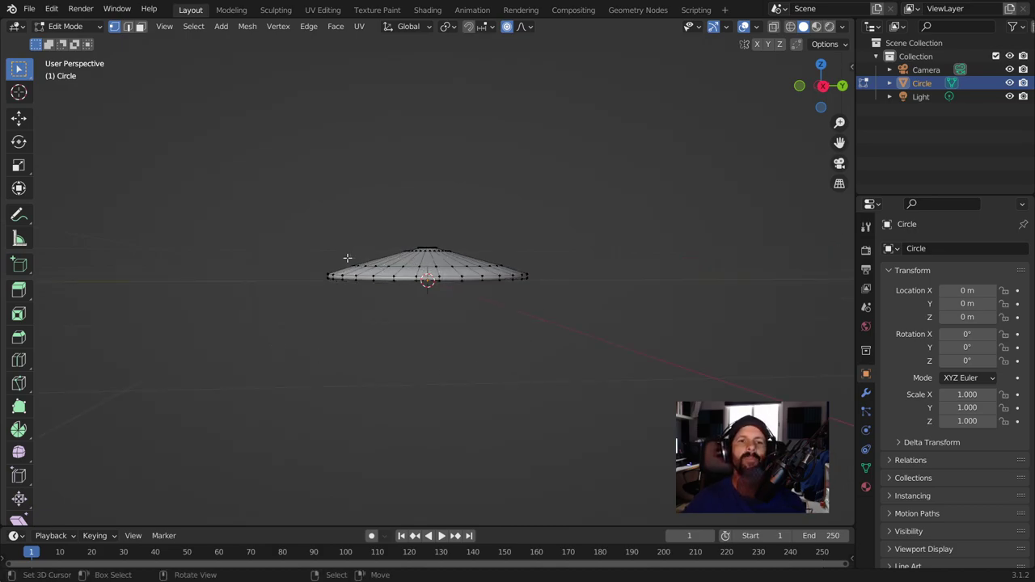
middle_click_drag(394, 237, 418, 259)
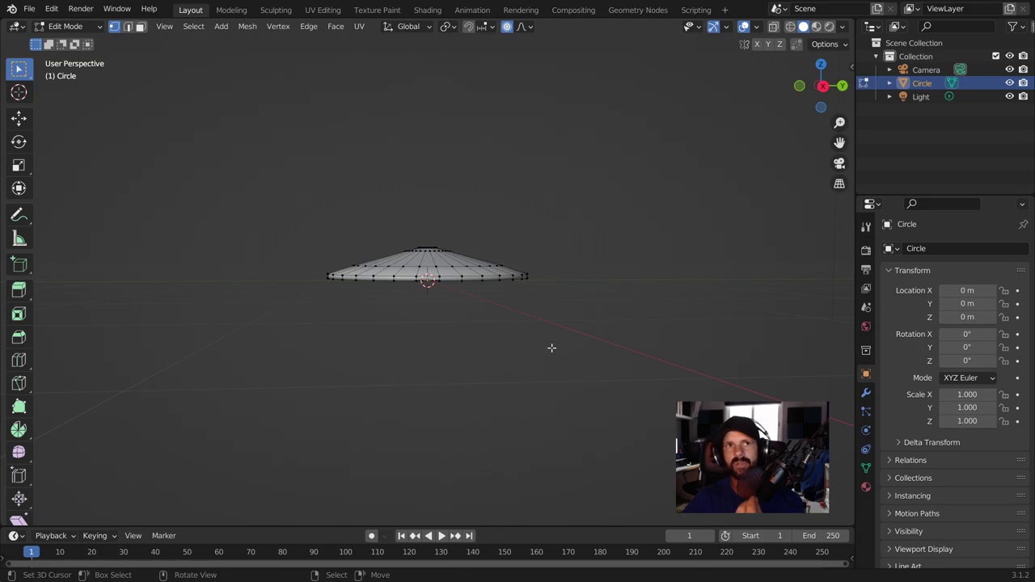
- Select the edge loop around the dome's rim from a low side view
scroll(550, 350, "up", 2)
middle_click_drag(480, 297, 436, 373)
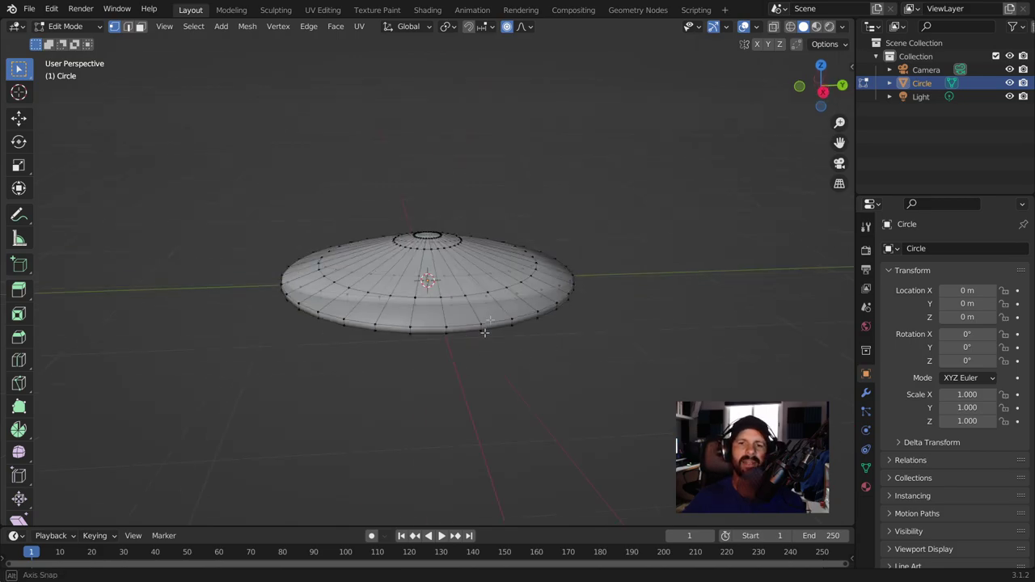
scroll(436, 373, "up", 5)
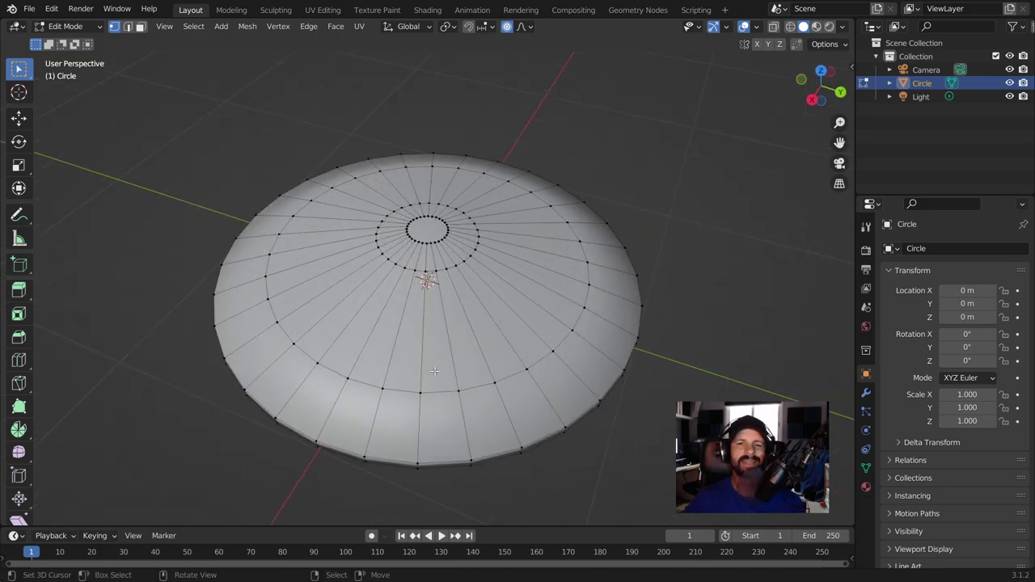
scroll(435, 365, "up", 2)
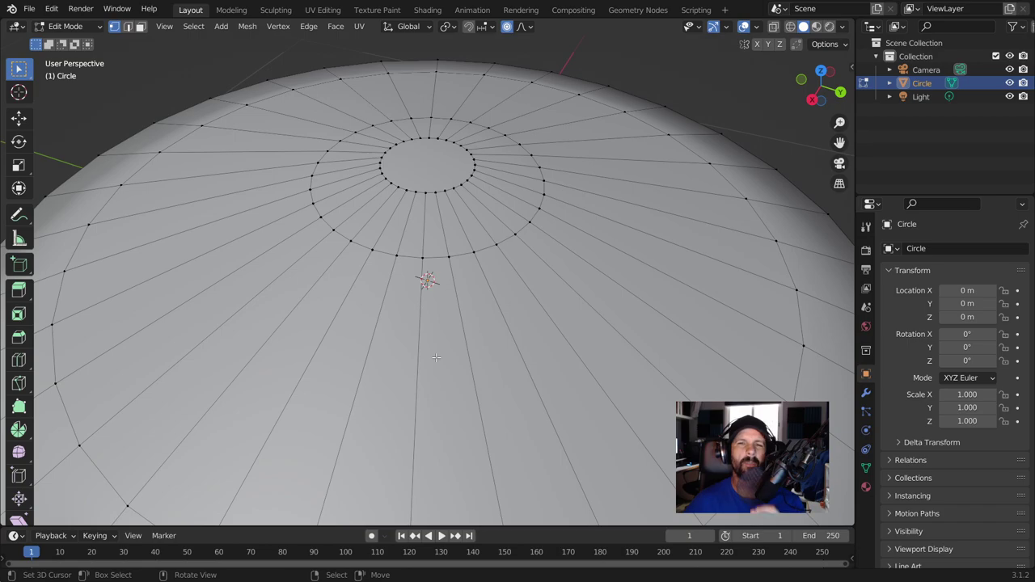
scroll(436, 357, "down", 1)
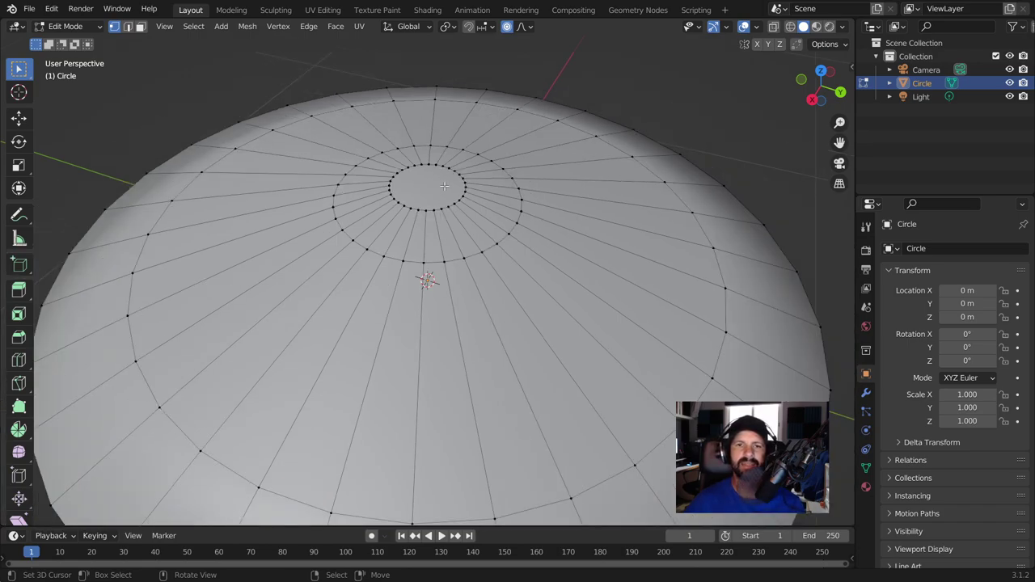
middle_click_drag(493, 257, 581, 327)
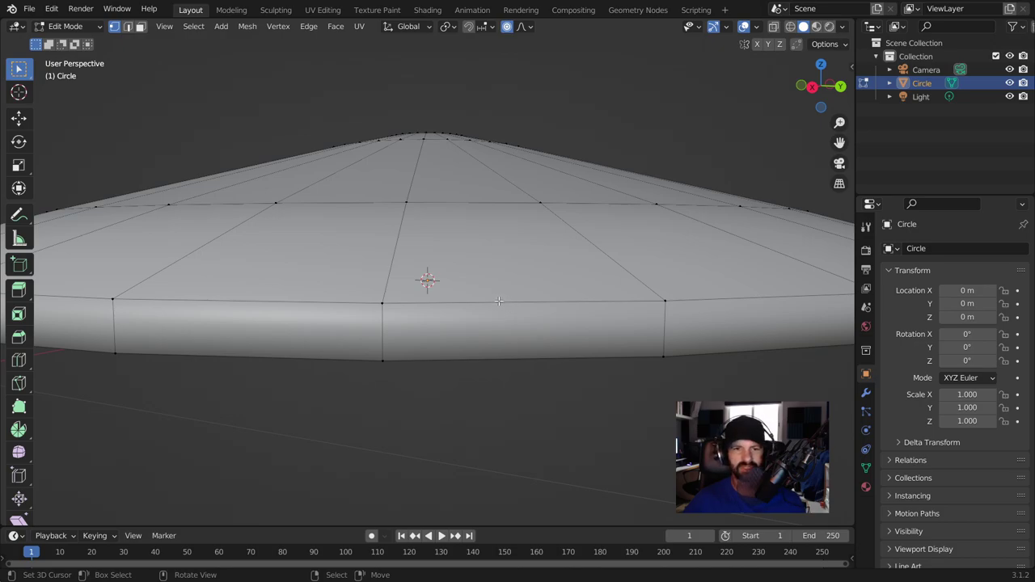
left_click(499, 301, "alt")
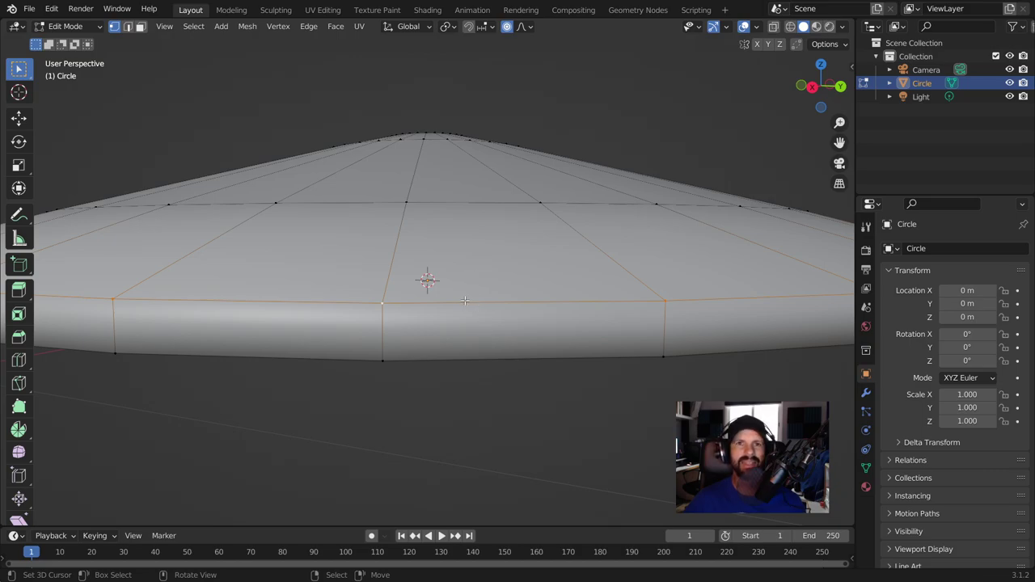
- Check the disc from above and return to Object Mode
scroll(524, 201, "down", 5)
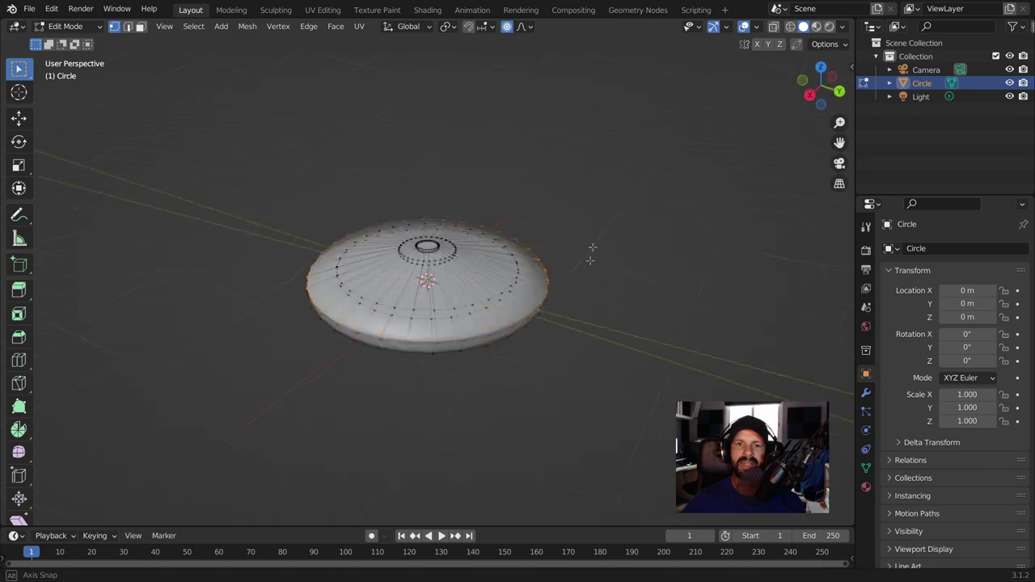
middle_click_drag(591, 247, 585, 381)
middle_click_drag(620, 300, 684, 274)
scroll(684, 273, "up", 2)
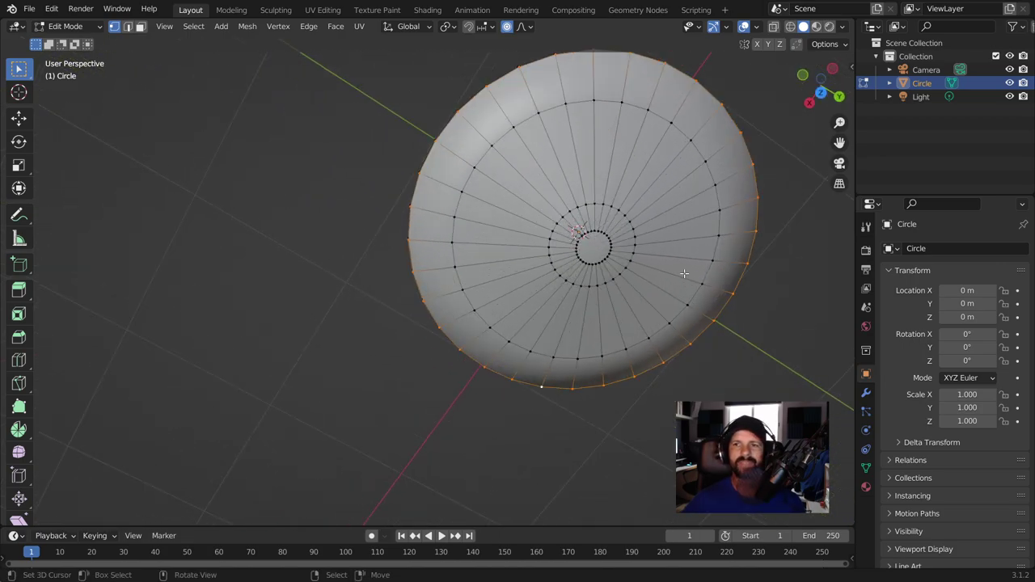
scroll(685, 273, "down", 2)
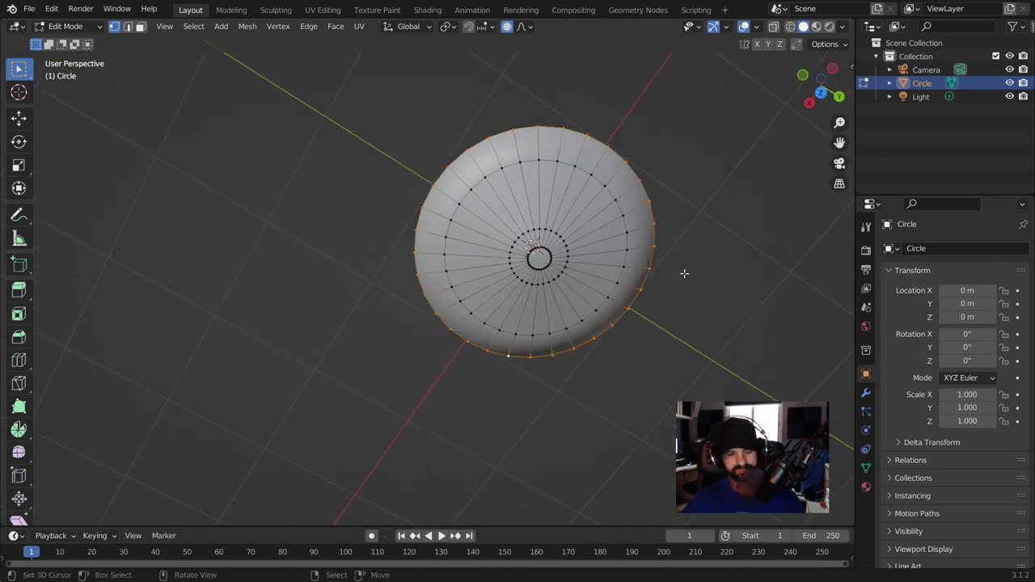
key("Tab")
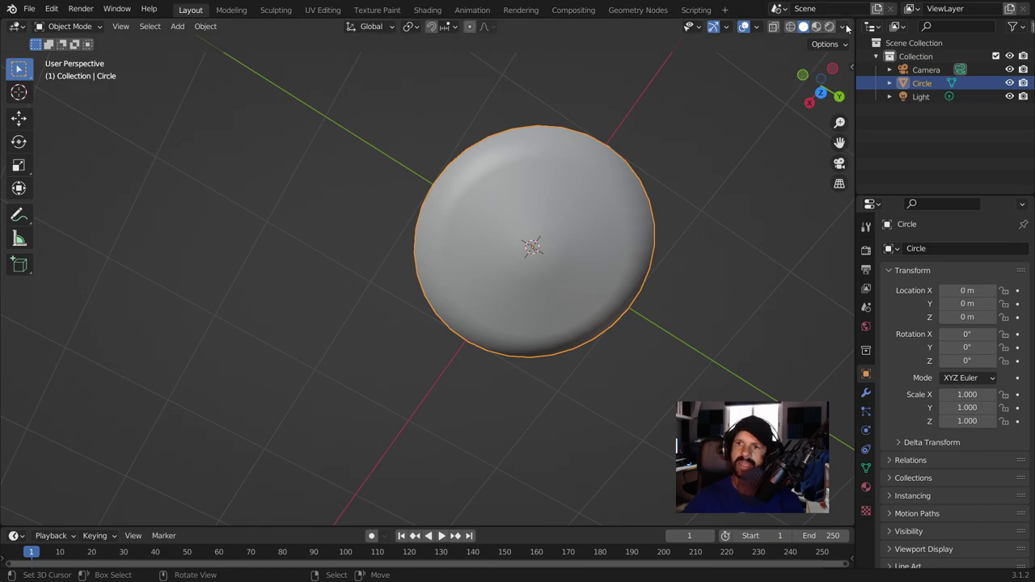
- In the Shading workspace, create a new material for the circle
left_click(430, 10)
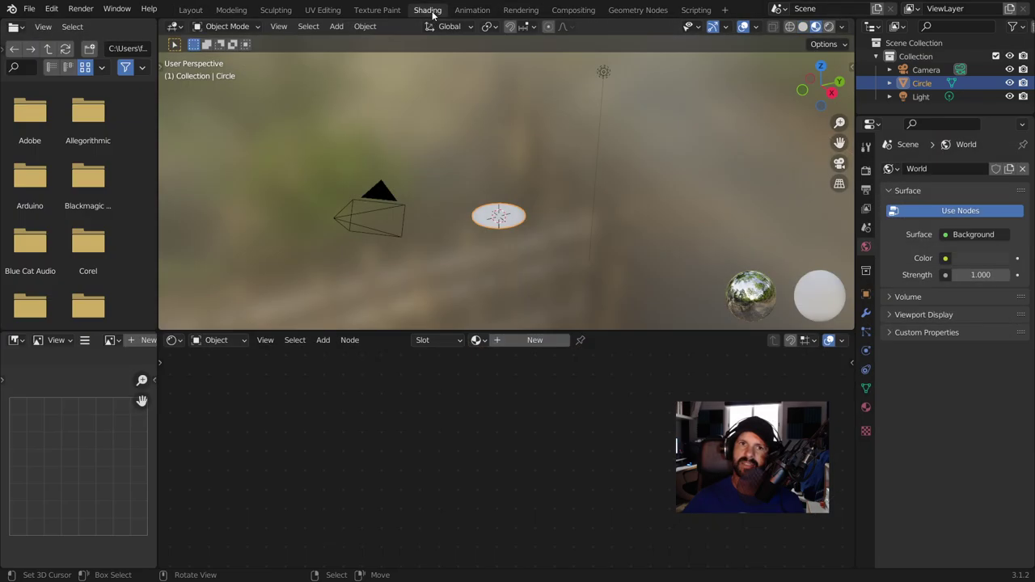
left_click(534, 340)
middle_click_drag(363, 425, 513, 478)
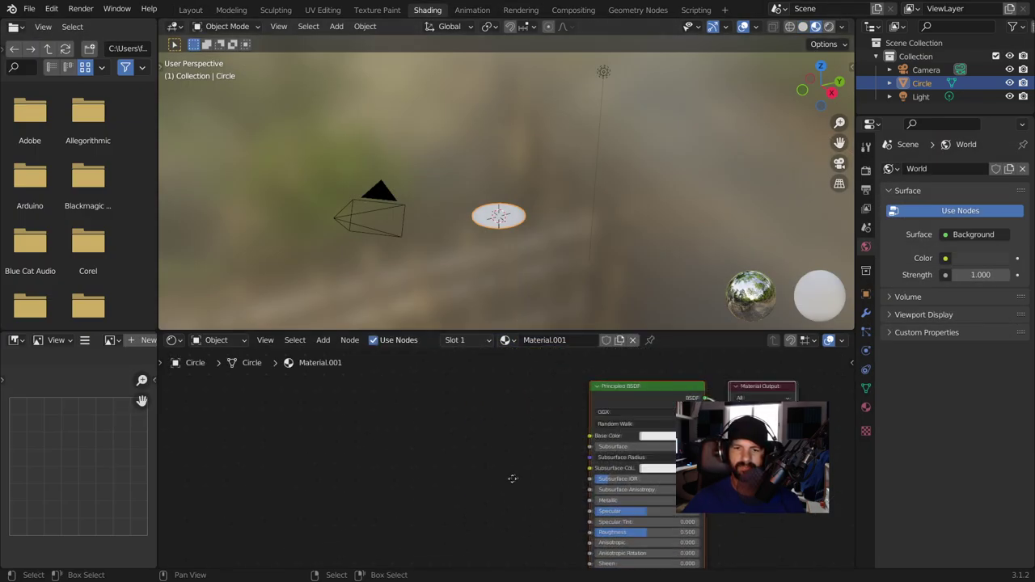
- Add an Image Texture node feeding Base Color and browse the D: drive for an image
key("shift+a")
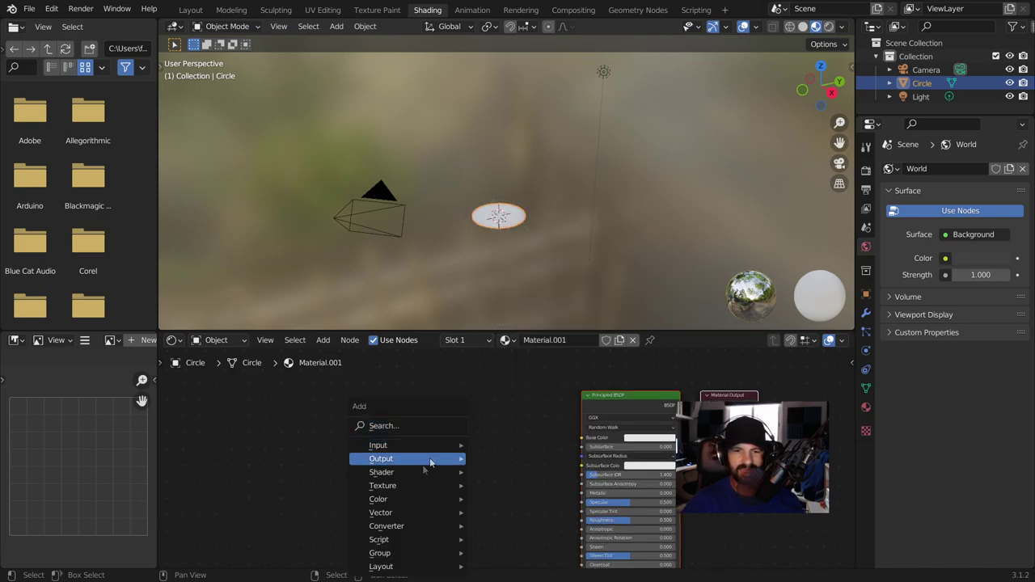
left_click(516, 377)
left_click(418, 409)
left_click_drag(475, 417, 584, 440)
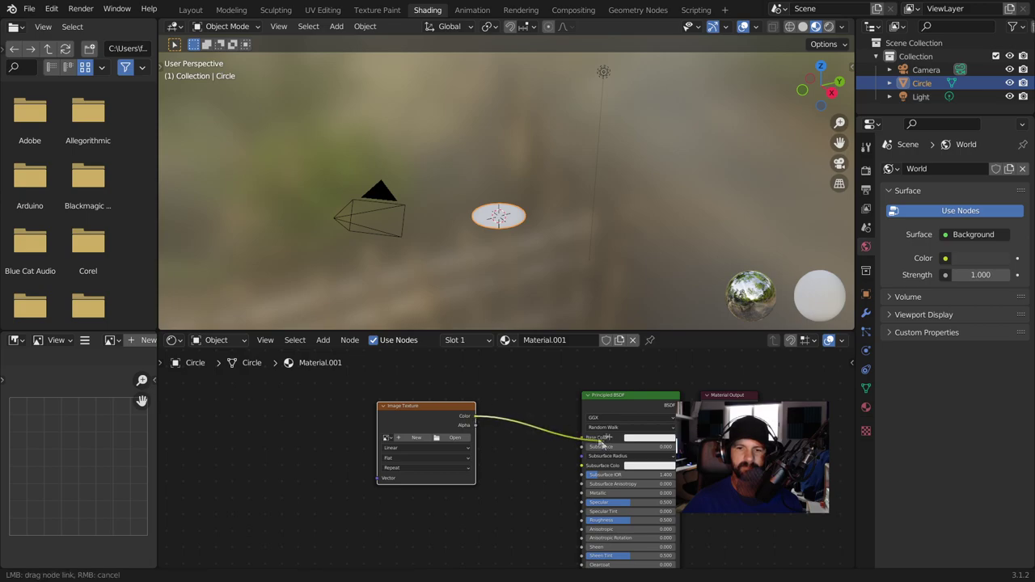
left_click_drag(442, 418, 495, 422)
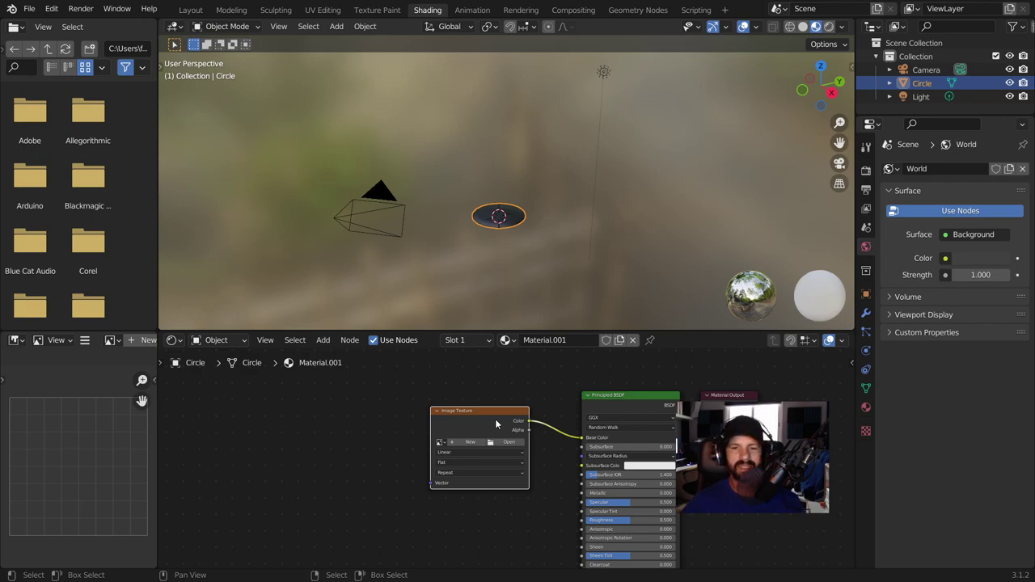
scroll(477, 438, "up", 1)
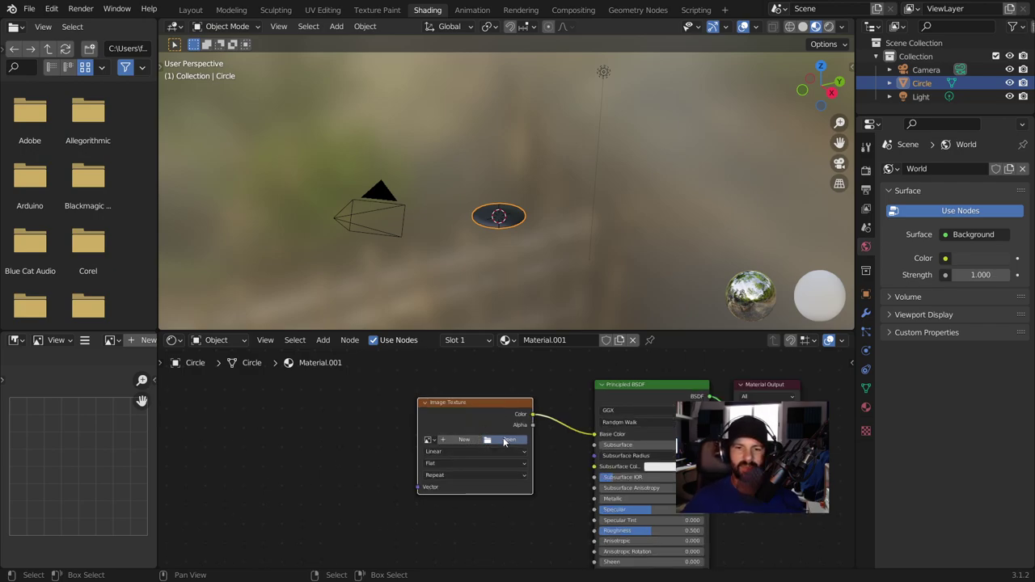
left_click(507, 440)
left_click(217, 139)
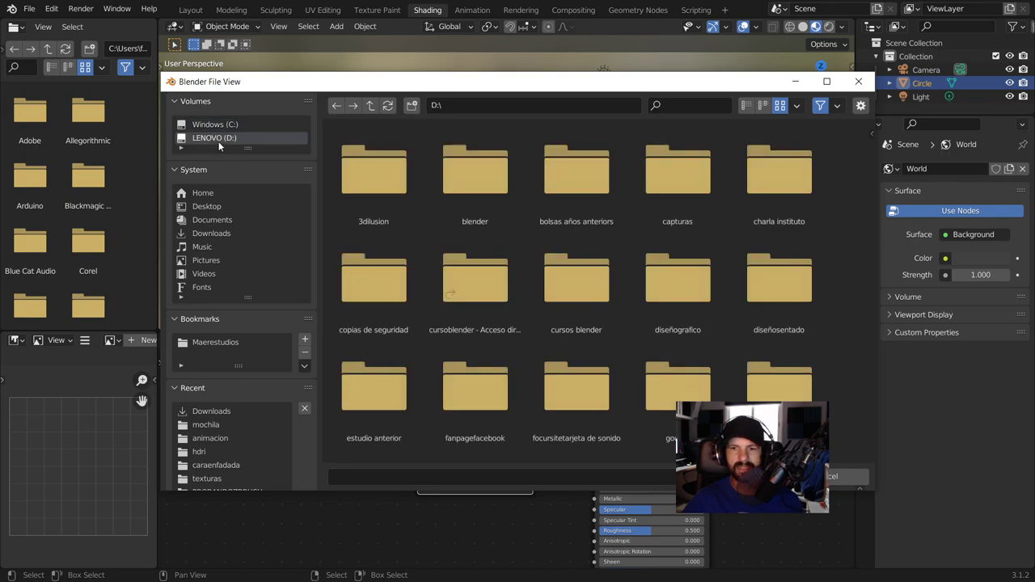
- Load the wood image from Downloads and add Texture Coordinate and Mapping nodes with Ctrl+T
left_click(211, 233)
double_click(681, 256)
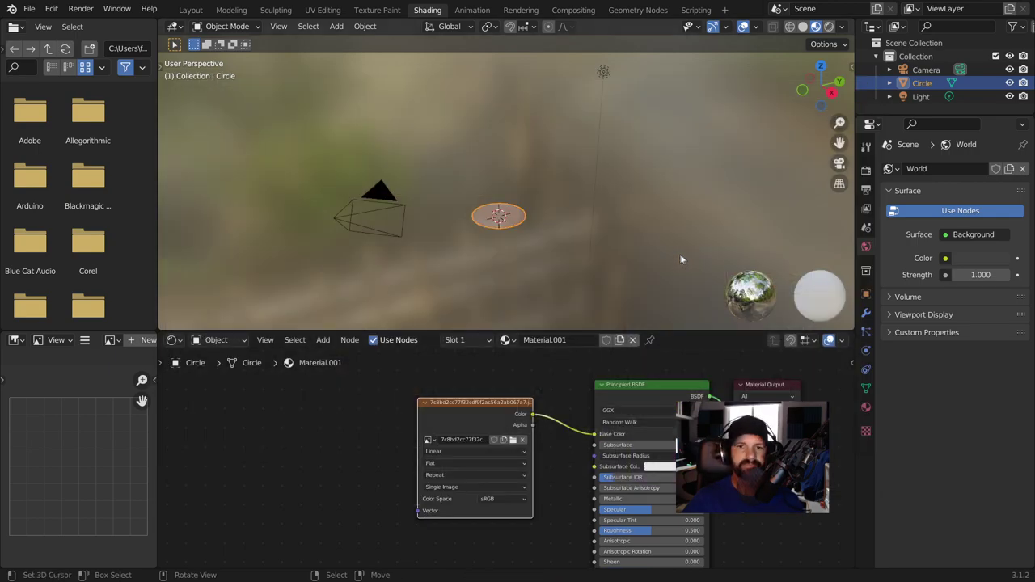
middle_click_drag(475, 261, 520, 324)
scroll(522, 312, "up", 1)
scroll(523, 306, "up", 2)
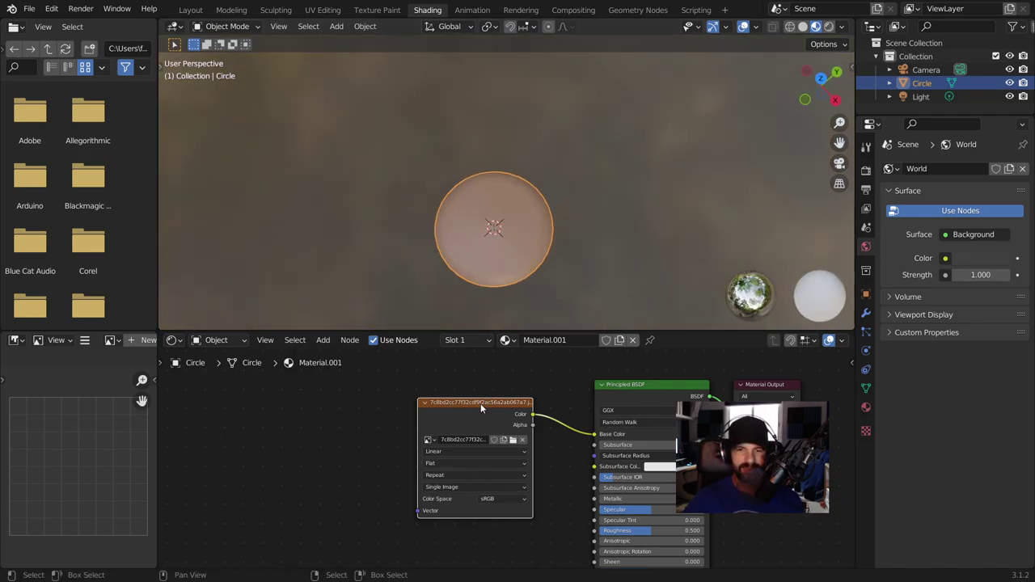
key("ctrl+t")
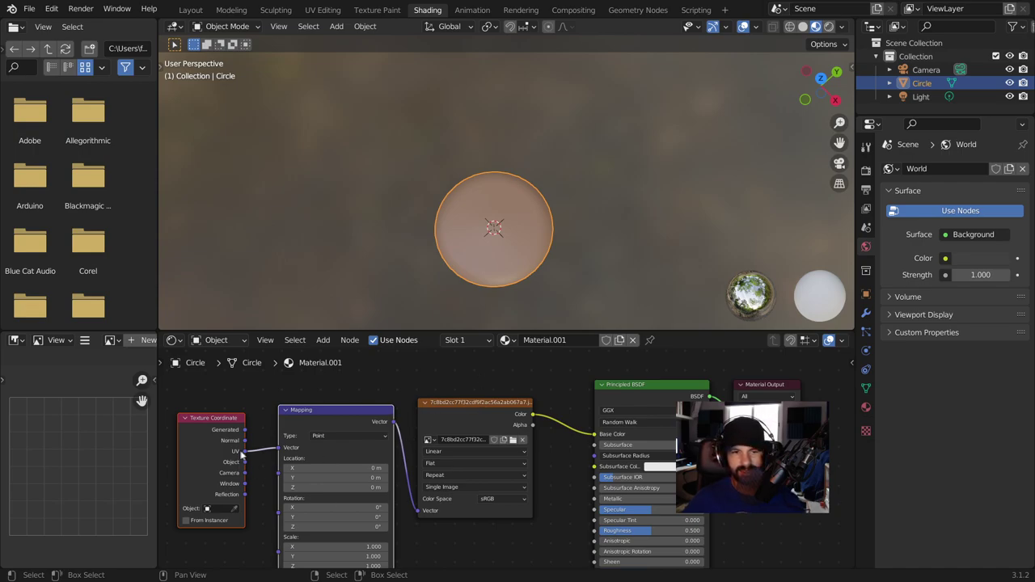
- Route Generated coordinates into the Mapping node and frame the wood-textured circle
left_click_drag(245, 429, 281, 448)
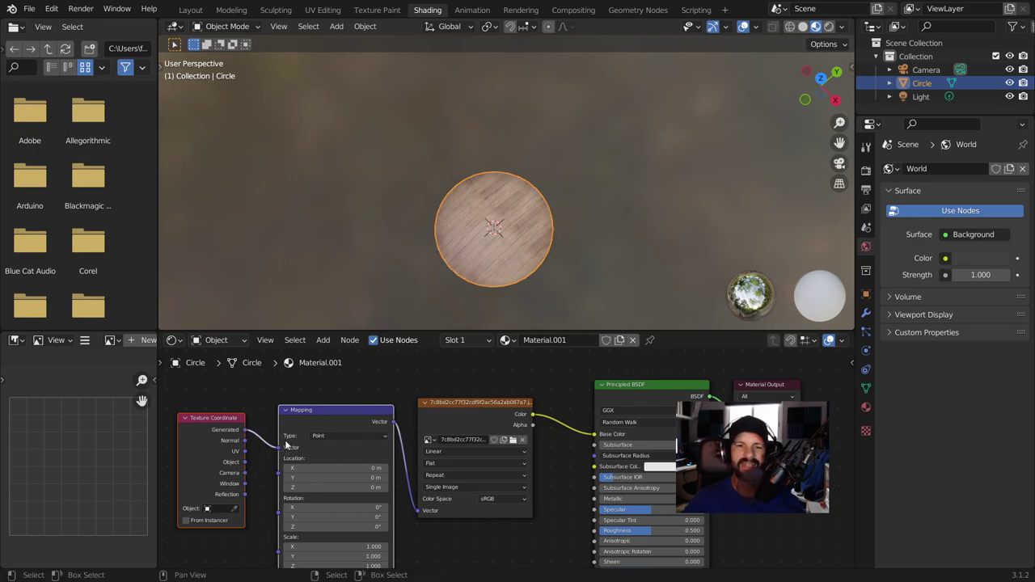
scroll(611, 202, "up", 4)
middle_click_drag(531, 309, 564, 279)
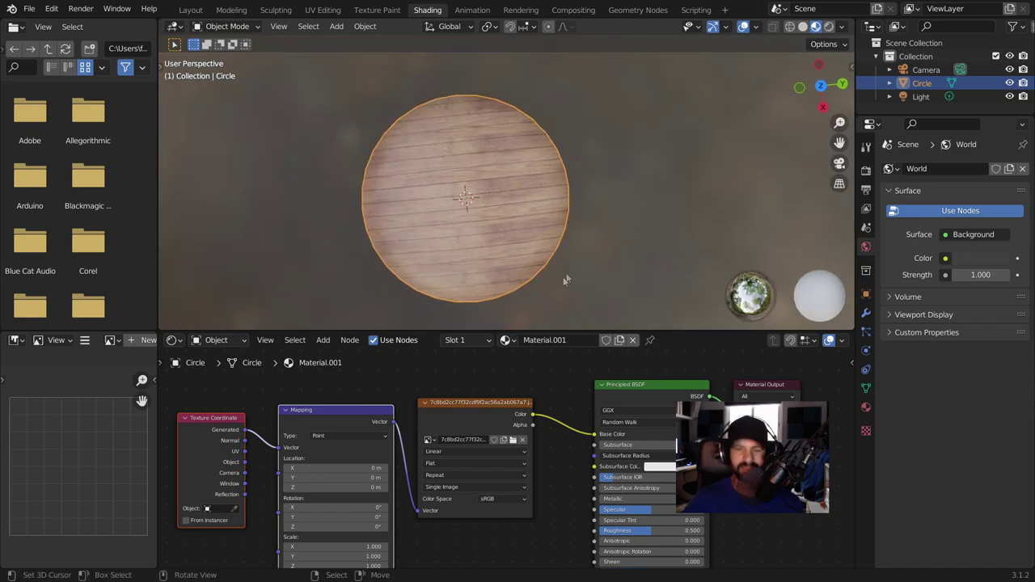
middle_click_drag(585, 229, 694, 178, "shift")
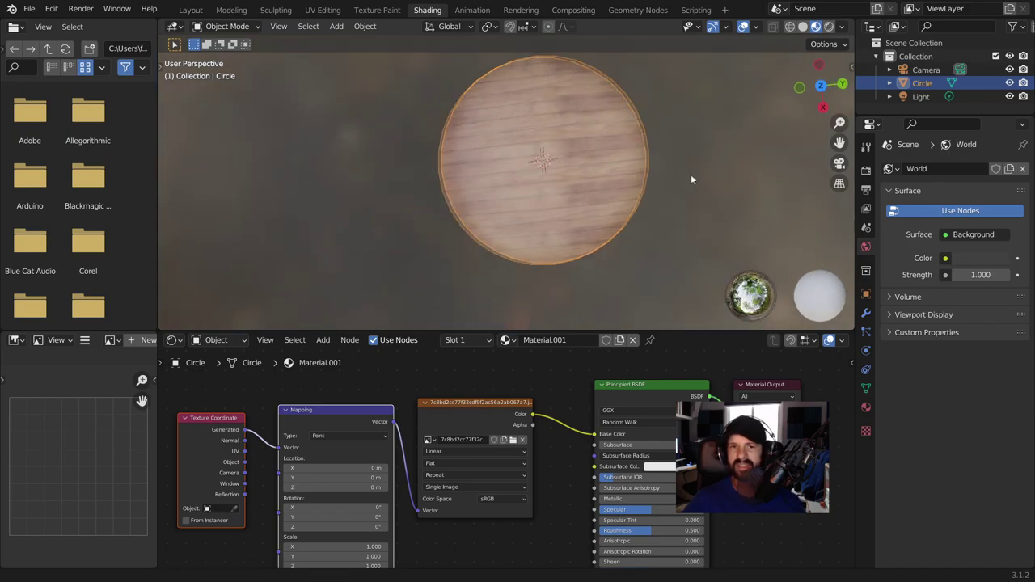
scroll(679, 164, "up", 3)
scroll(700, 194, "down", 2)
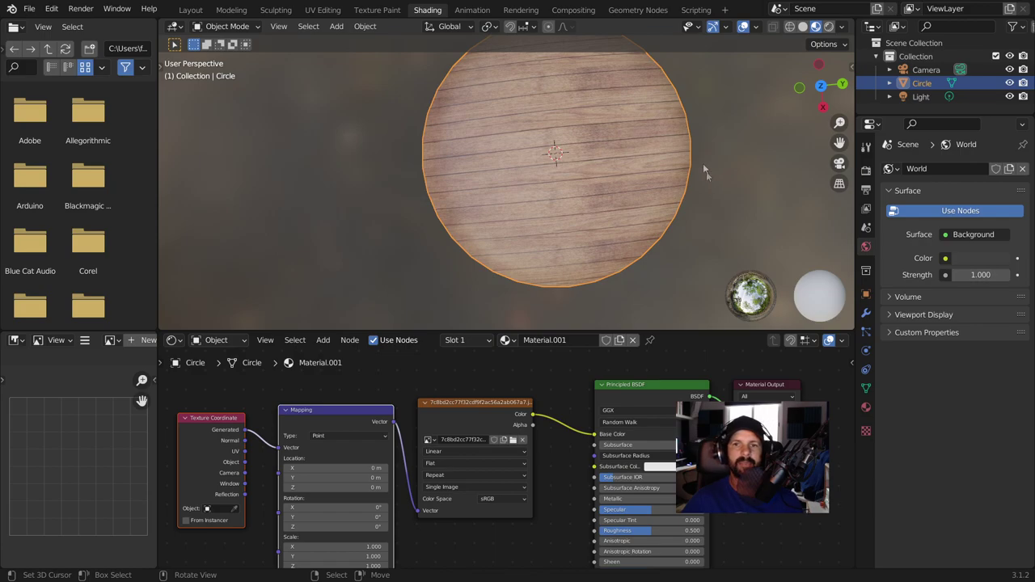
scroll(586, 198, "down", 1)
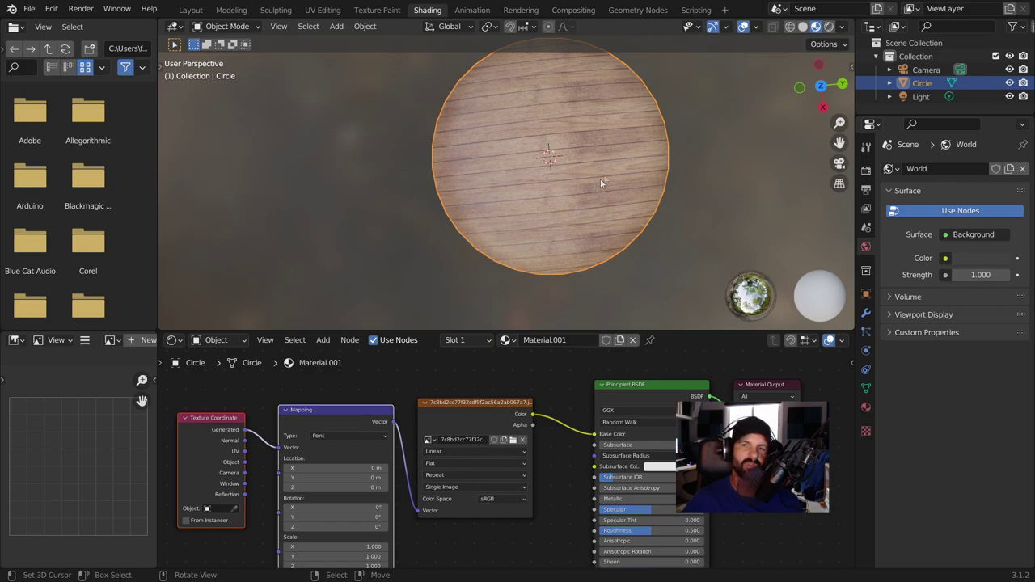
scroll(614, 146, "down", 1)
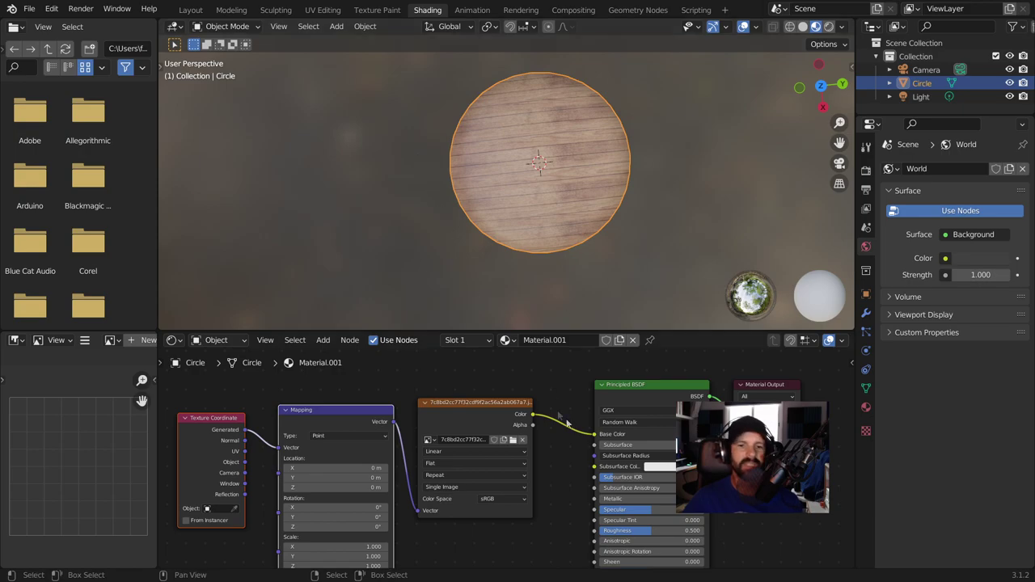
scroll(525, 464, "down", 1)
- Link the UV output into the Mapping vector and rescale the circle
left_click_drag(264, 451, 296, 449)
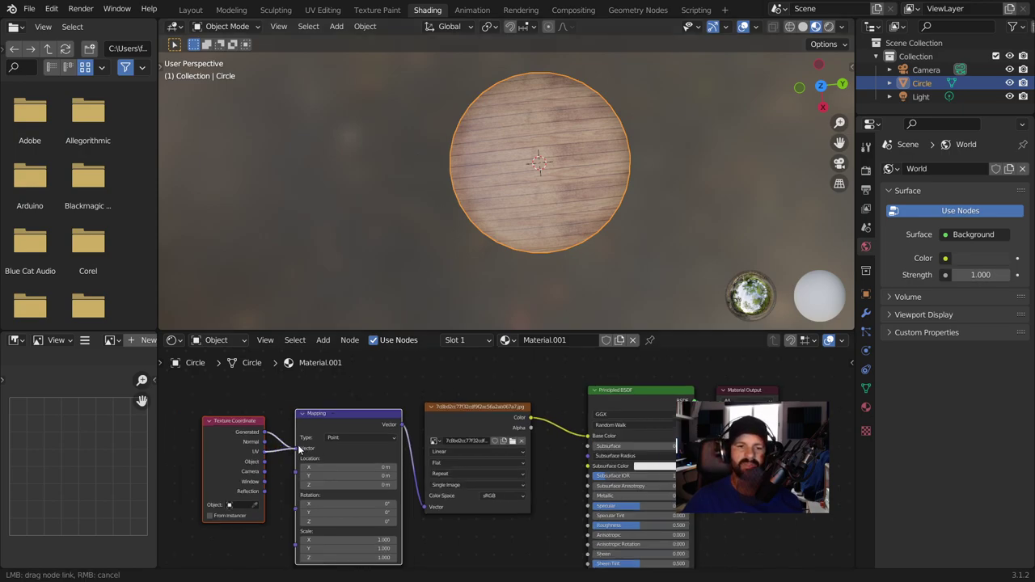
key("s")
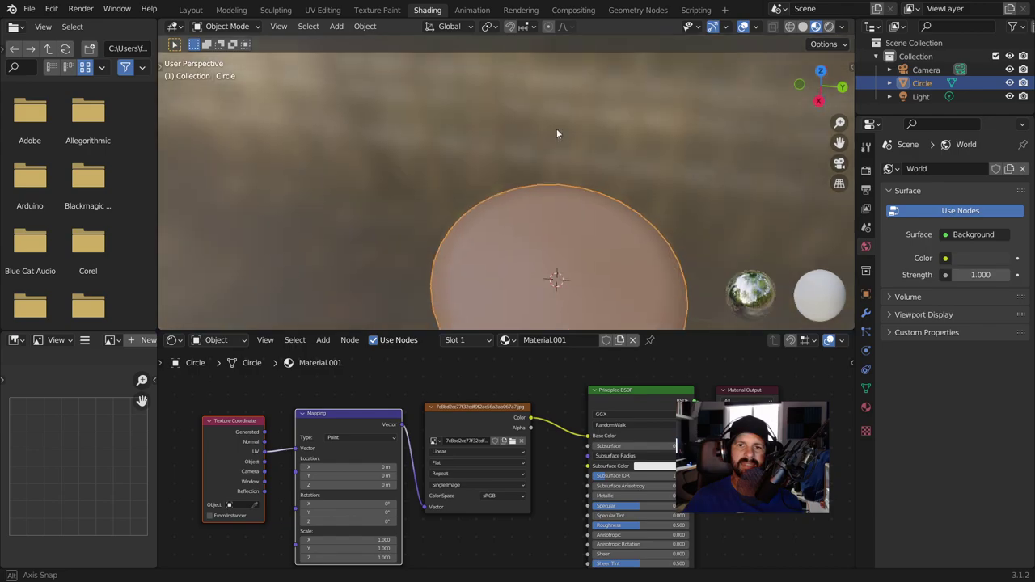
left_click(534, 161)
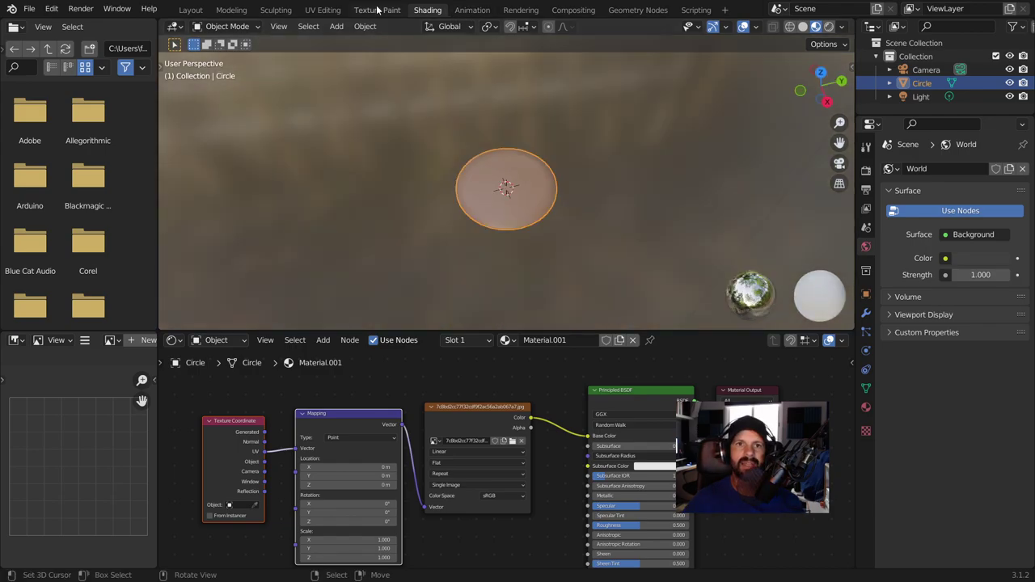
- In UV Editing, select the whole dome and unwrap it with Smart UV Project
left_click(323, 10)
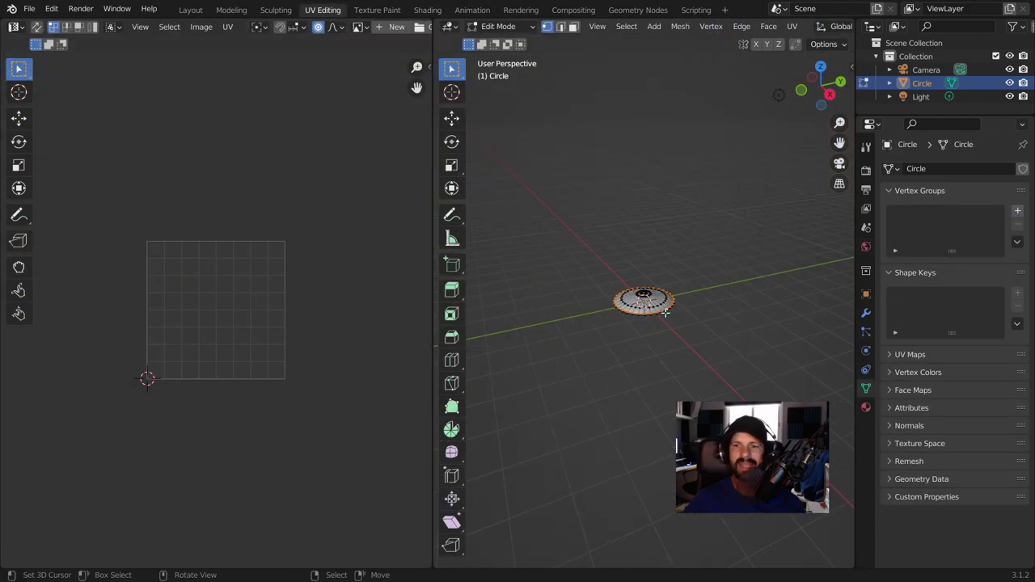
scroll(643, 303, "up", 3)
key("a")
mouse_move(668, 307)
middle_mouse_down()
mouse_move(728, 267)
mouse_move(649, 305)
middle_mouse_up()
key("u")
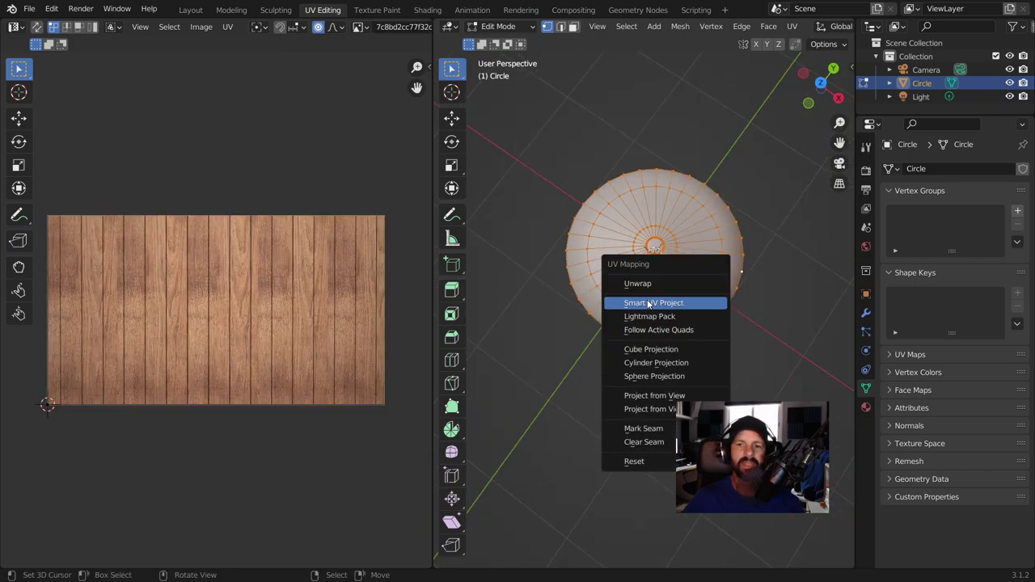
left_click(648, 303)
left_click(673, 407)
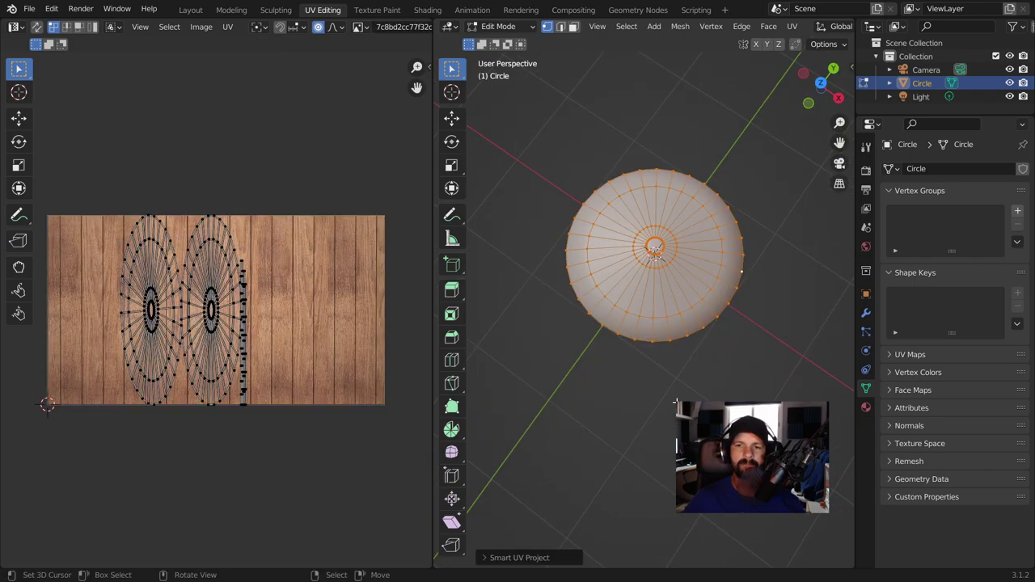
- Orbit and zoom around the unwrapped dome from low and top-down angles
middle_click_drag(526, 380, 521, 314)
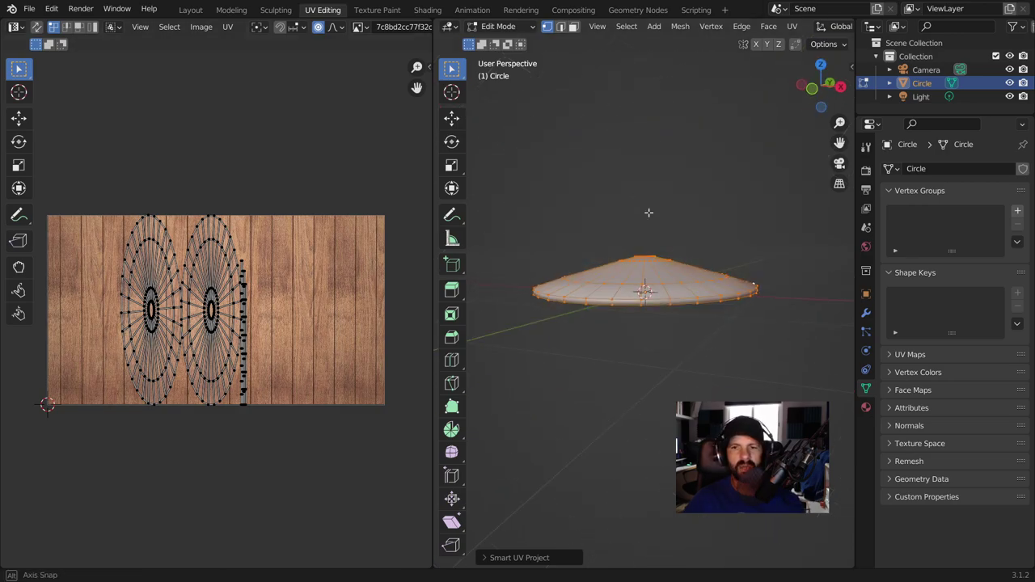
scroll(300, 359, "up", 2)
scroll(186, 348, "up", 1)
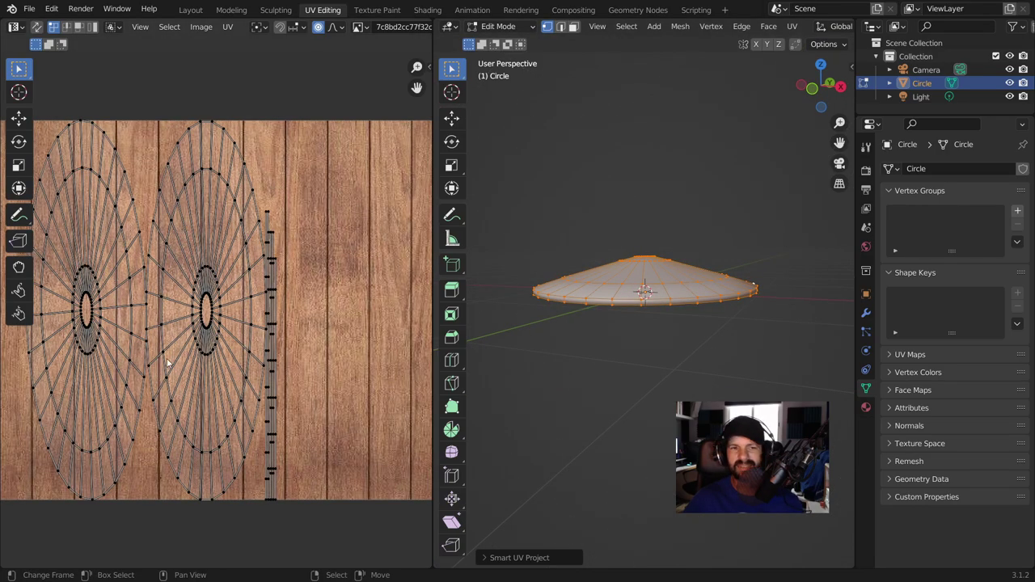
scroll(189, 344, "down", 1)
scroll(188, 343, "down", 2)
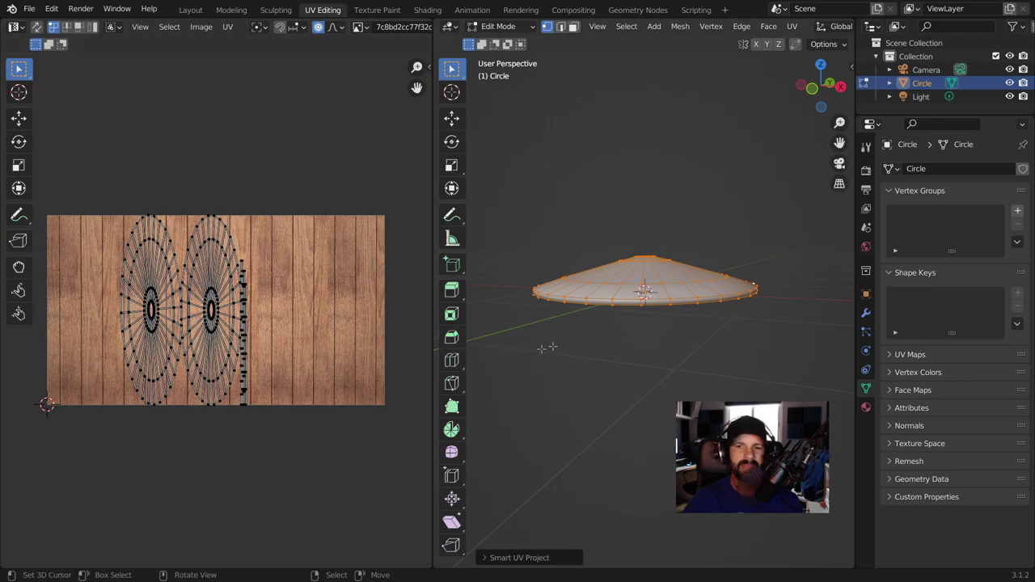
scroll(606, 388, "up", 1)
scroll(606, 388, "up", 1)
scroll(671, 395, "up", 2)
mouse_move(671, 395)
middle_mouse_down()
mouse_move(690, 228)
mouse_move(619, 264)
middle_mouse_up()
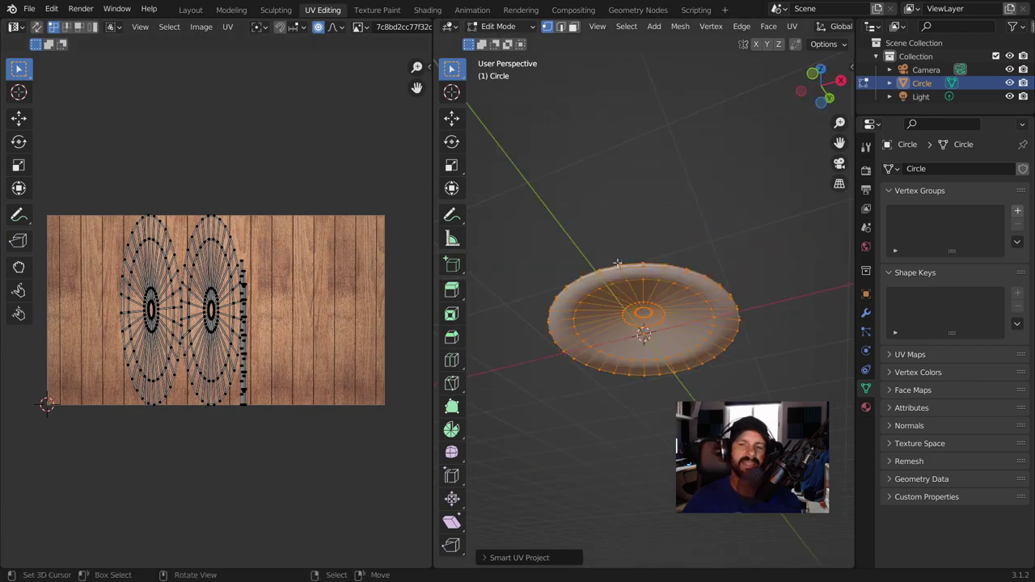
mouse_move(585, 315)
middle_mouse_down()
mouse_move(606, 412)
mouse_move(633, 440)
middle_mouse_up()
scroll(645, 354, "up", 1)
scroll(644, 354, "up", 1)
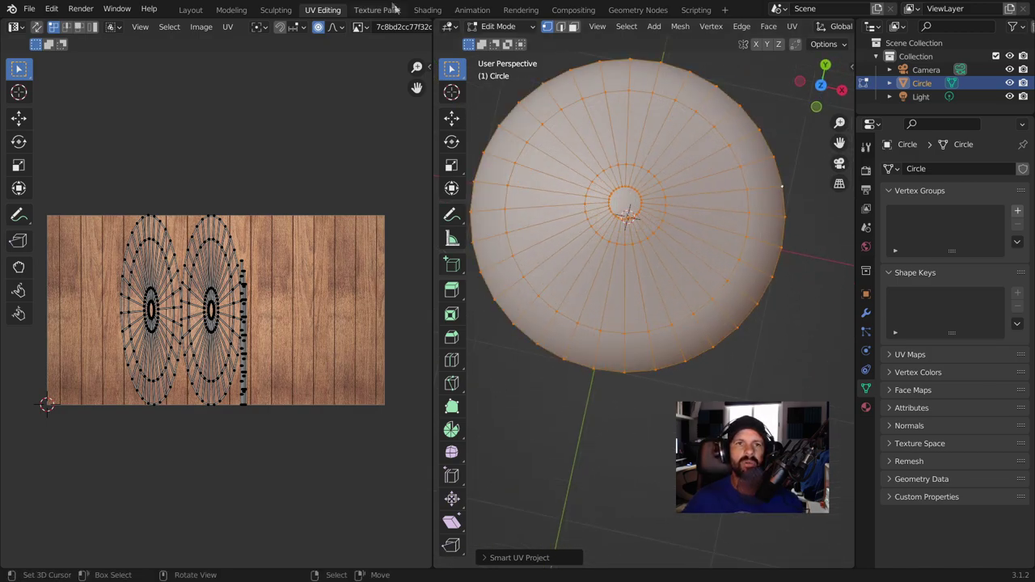
- In face select, select the dome's centre face and grow the selection outward over several rings
left_click(574, 26)
left_click(628, 203)
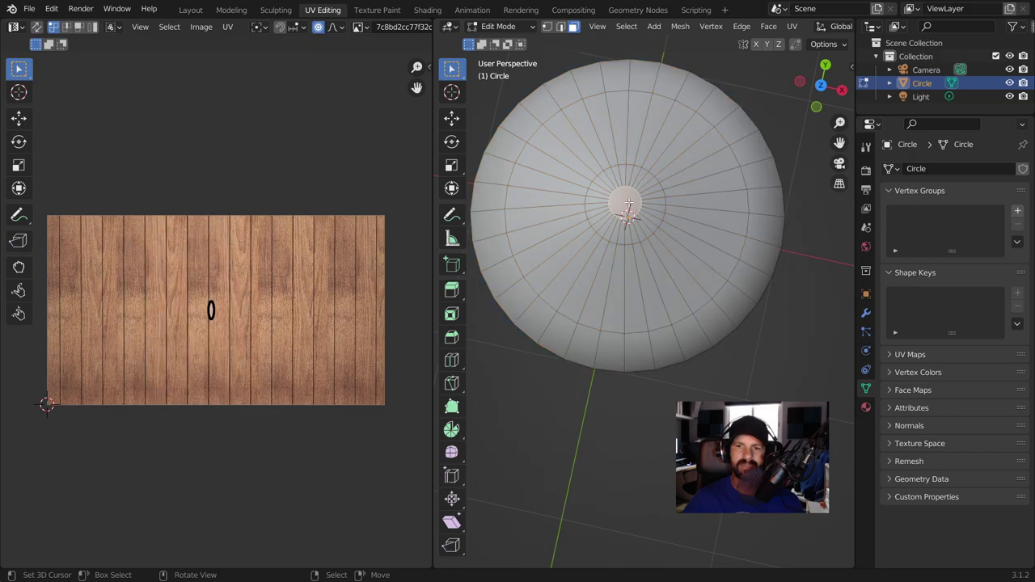
key("ctrl+KP_Add")
key("ctrl+KP_Add")
key("ctrl+KP_Add")
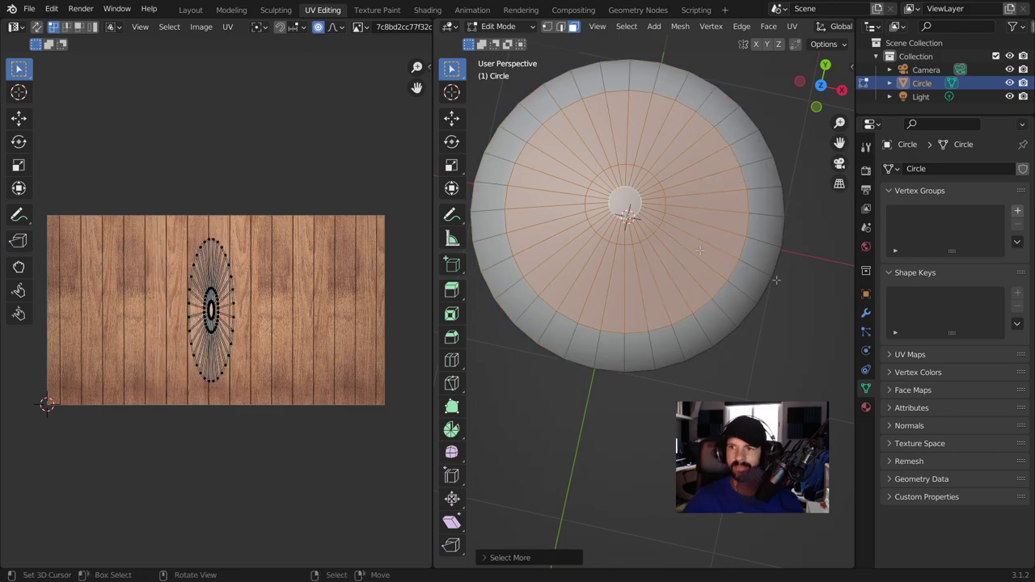
- Add a new material slot with a new material named PARTECENTRAL and assign it to the selected faces
left_click(866, 407)
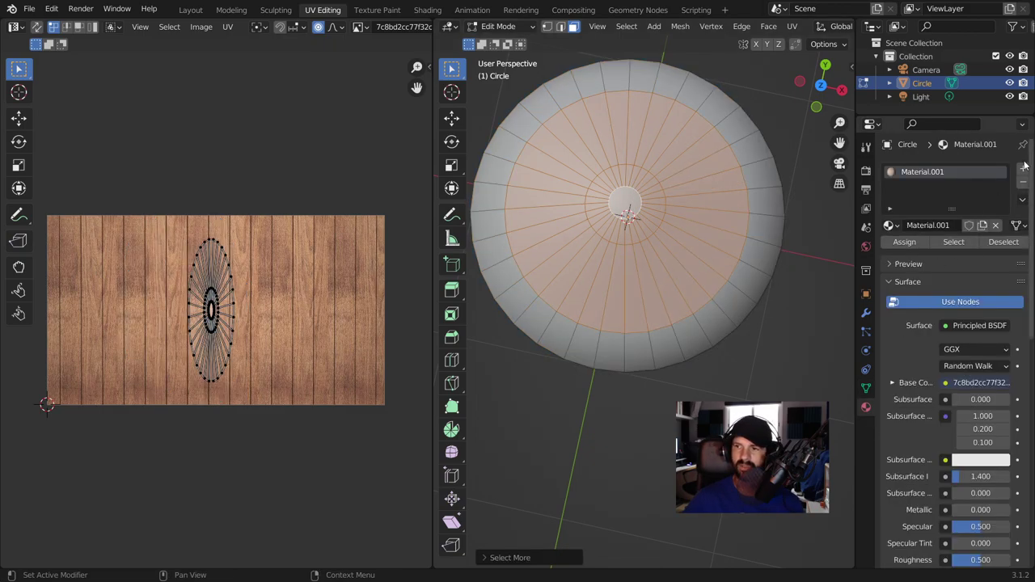
left_click(1022, 168)
left_click(940, 258)
double_click(936, 185)
type("PARE")
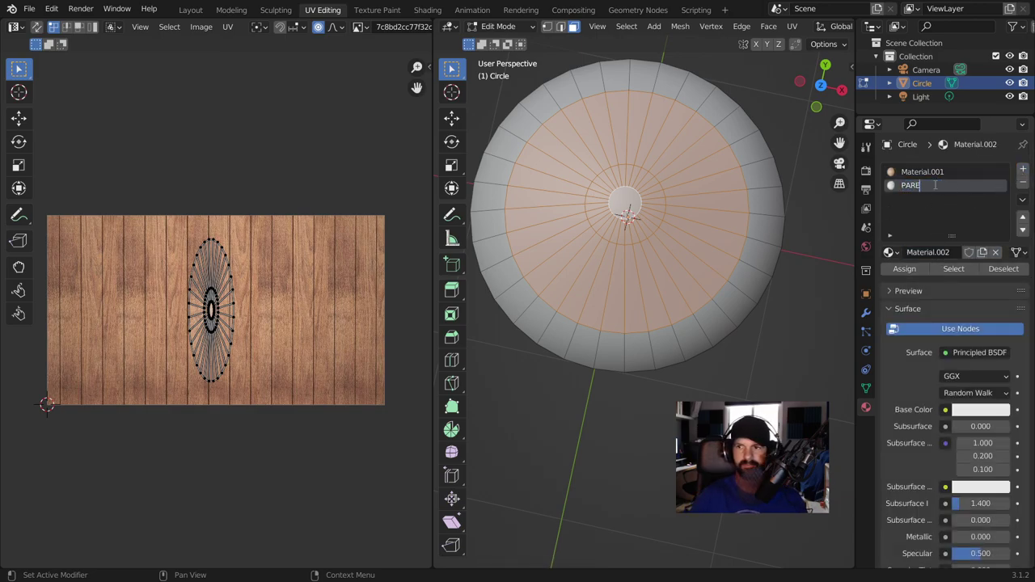
key("BackSpace")
type("T")
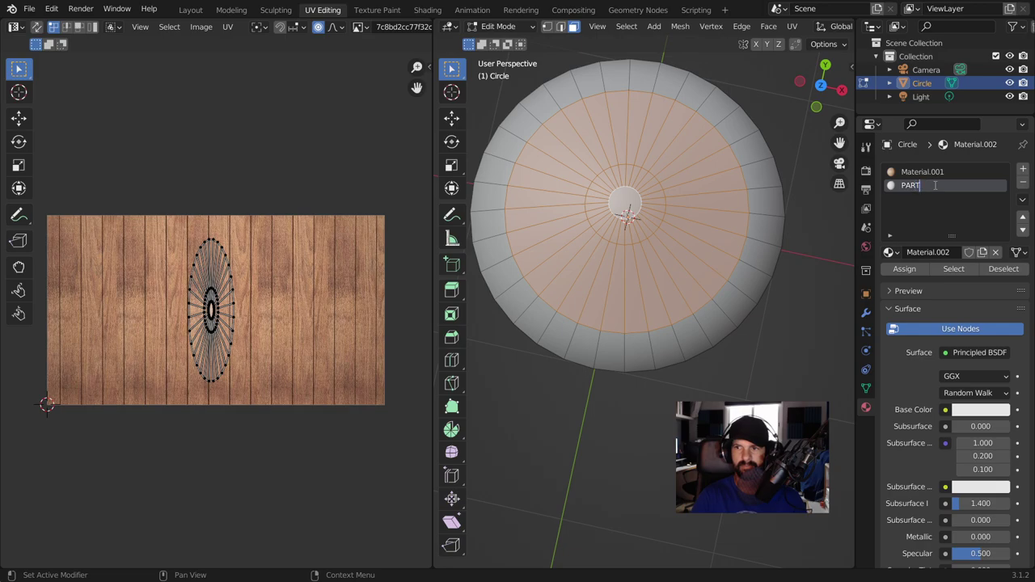
type("ECENTRA")
key("BackSpace")
key("BackSpace")
type("RAL")
key("Return")
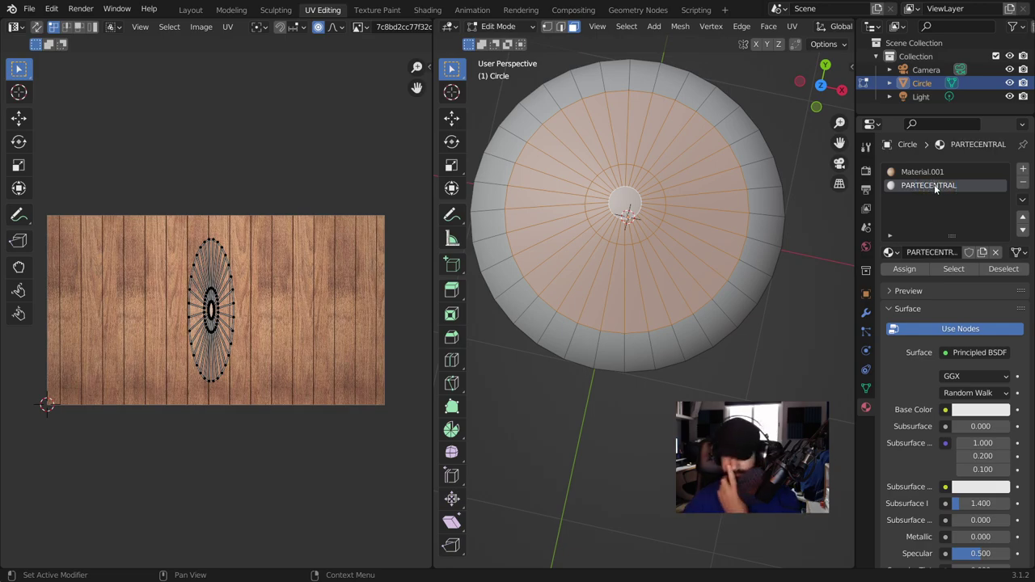
left_click(910, 272)
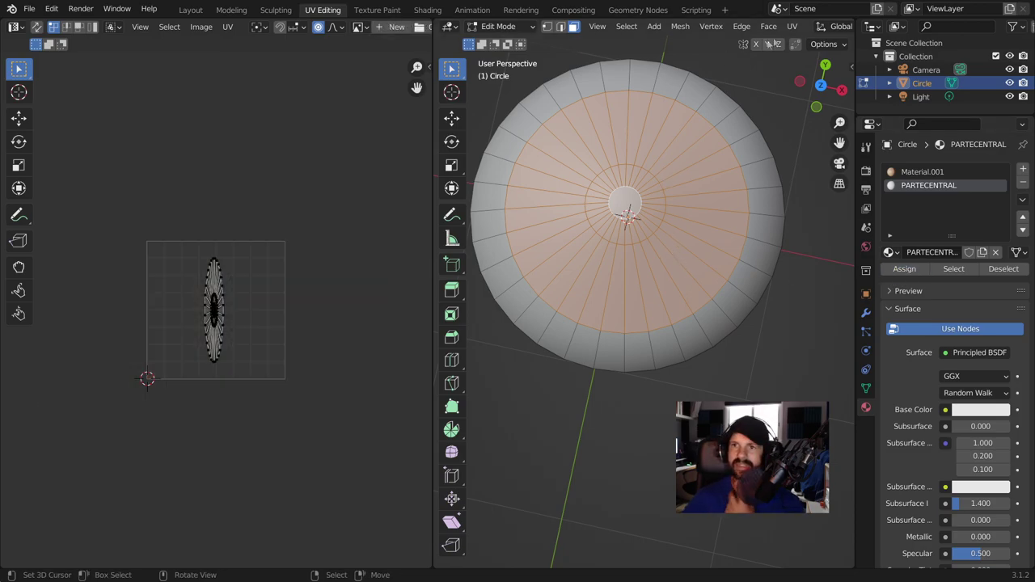
- Switch the viewport shading to Material Preview to see the materials on the dome
scroll(785, 27, "down", 6)
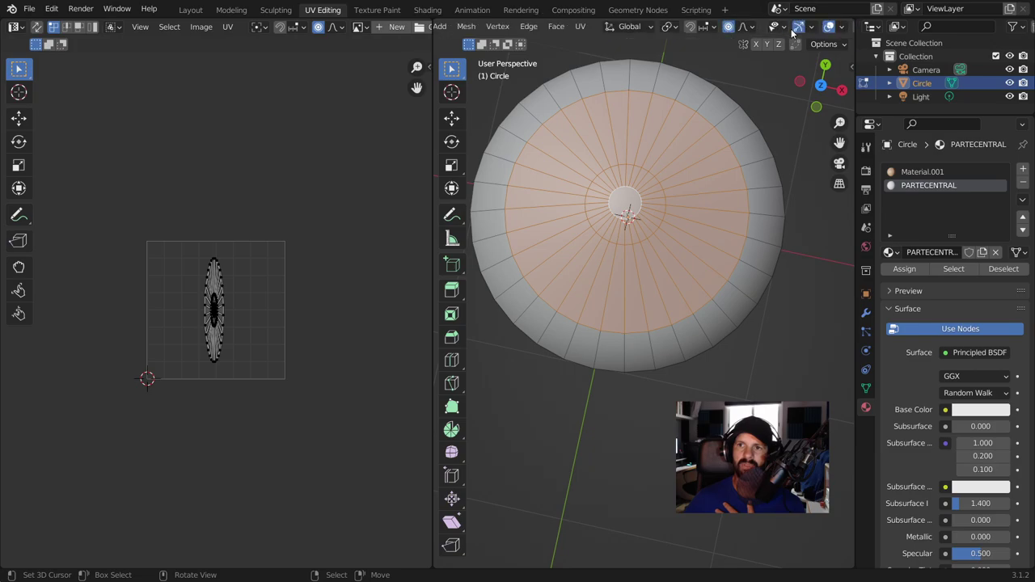
scroll(795, 29, "down", 4)
left_click(817, 27)
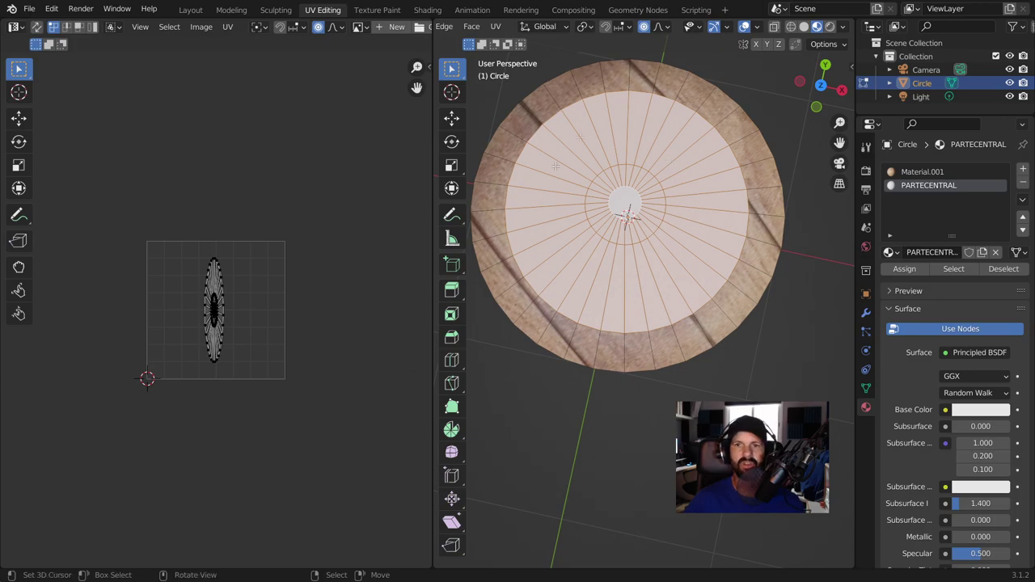
- Clear the mesh selection and tilt the view to see the white centre and wood rim
key("alt+a")
middle_click_drag(538, 58, 677, 342)
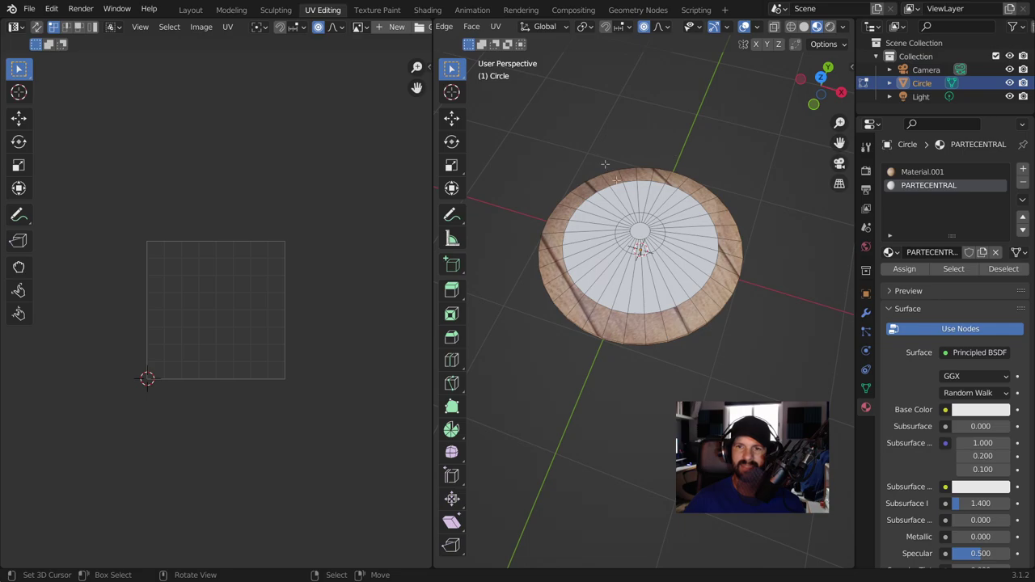
scroll(714, 361, "up", 2)
left_click(679, 311)
key("alt+a")
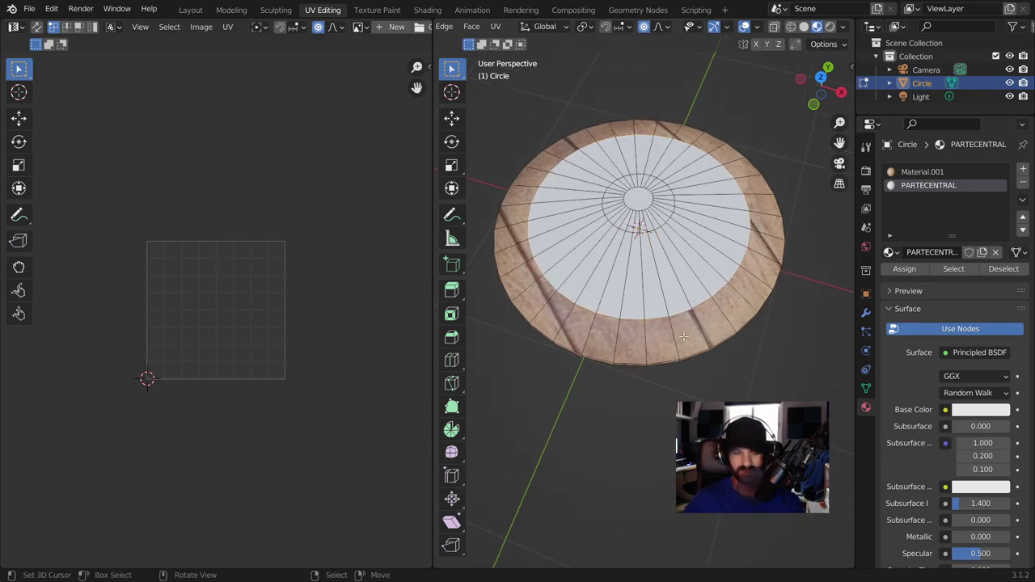
- Snap the 3D cursor toward the mesh centre, then orbit between top-down and low side views
key("shift+s")
left_click(653, 414)
key("s")
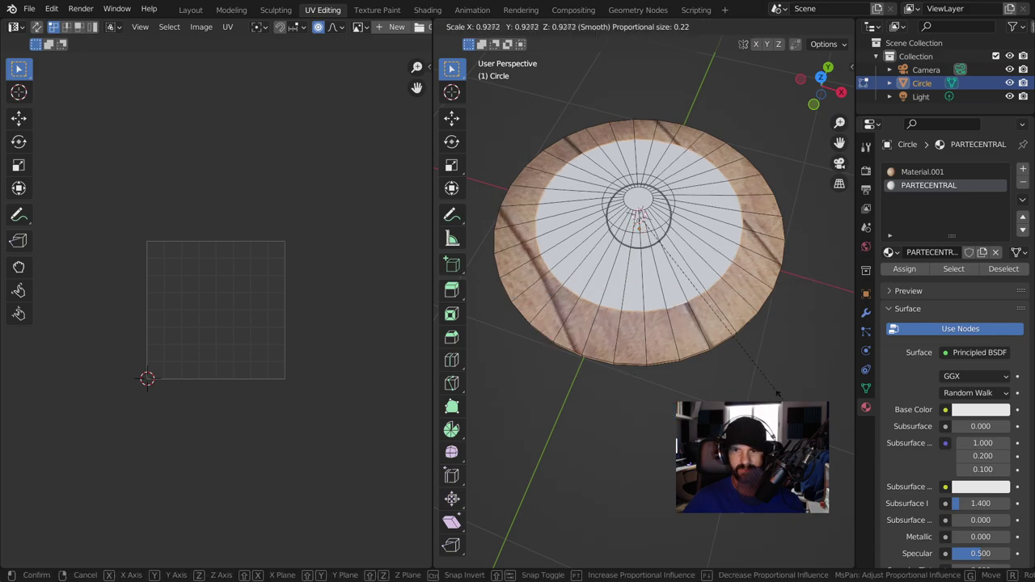
key("Escape")
middle_click_drag(647, 358, 718, 175)
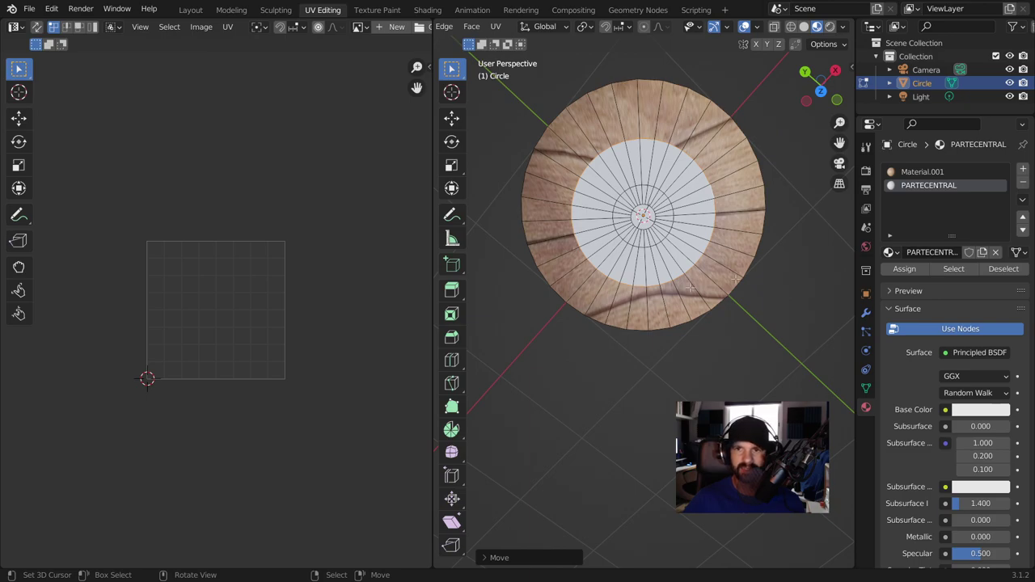
mouse_move(583, 167)
middle_mouse_down()
mouse_move(608, 252)
mouse_move(657, 264)
middle_mouse_up()
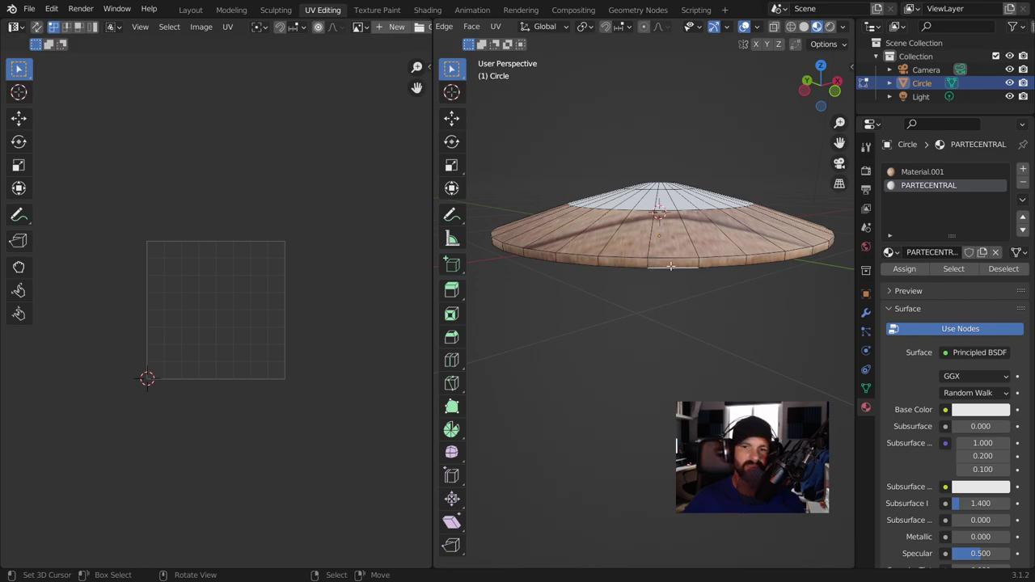
- Mark the bottom rim edge loop and the white centre's boundary loop as seams
left_click(670, 266, "alt")
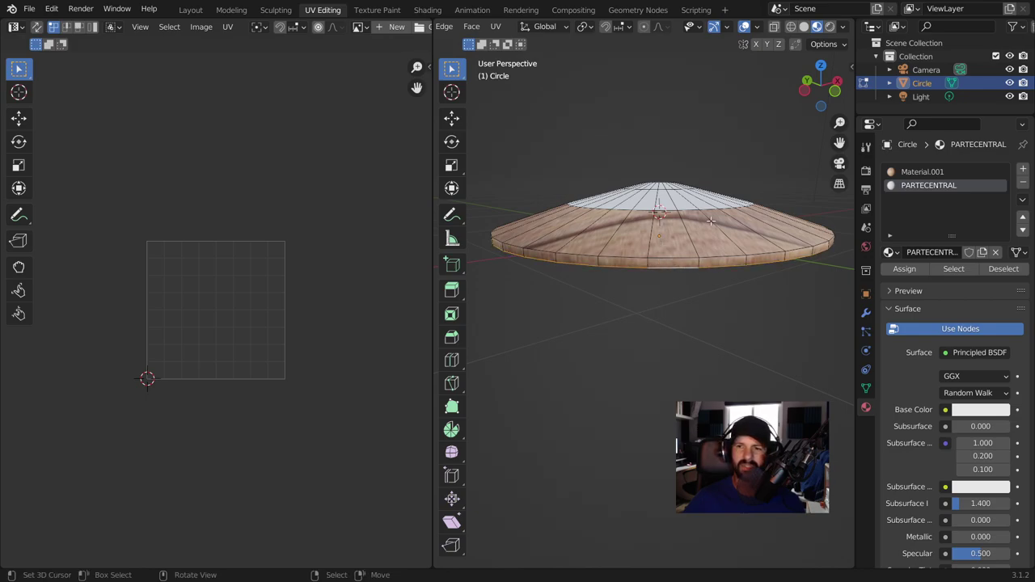
mouse_move(682, 280)
middle_mouse_down()
mouse_move(676, 311)
mouse_move(663, 216)
middle_mouse_up()
scroll(663, 217, "up", 2)
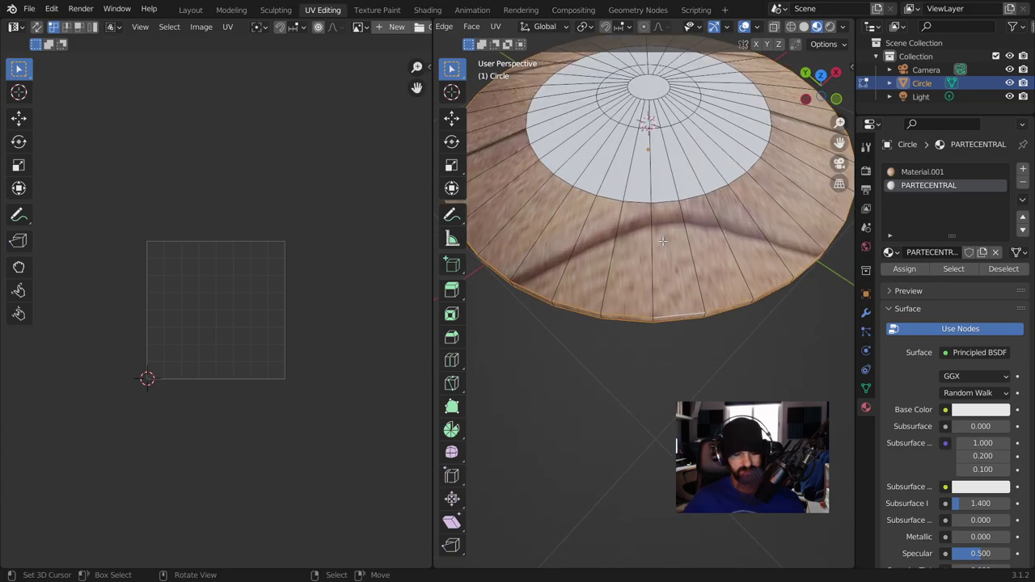
left_click(670, 202, "alt+shift")
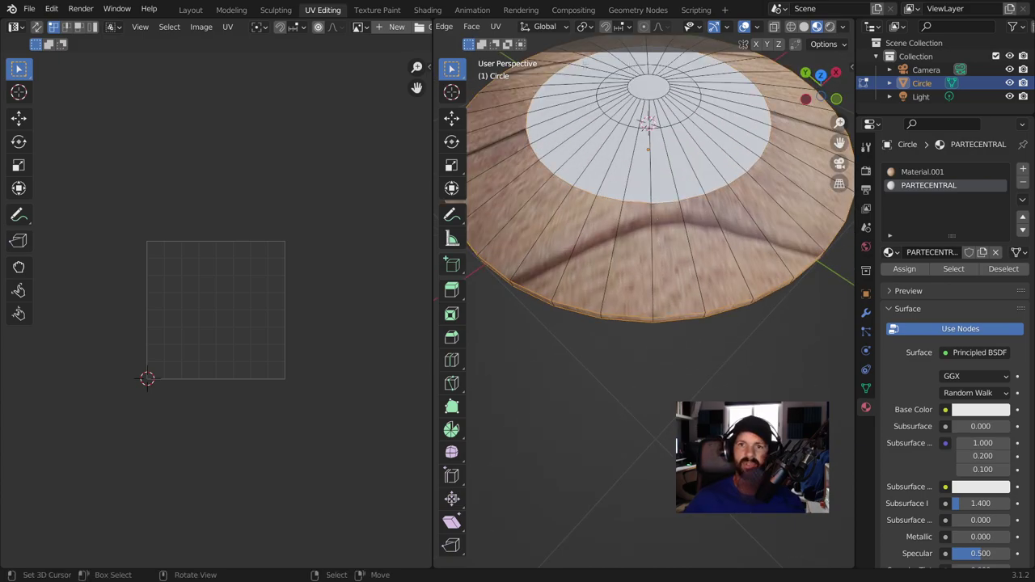
middle_click_drag(634, 256, 706, 231)
scroll(706, 231, "down", 3)
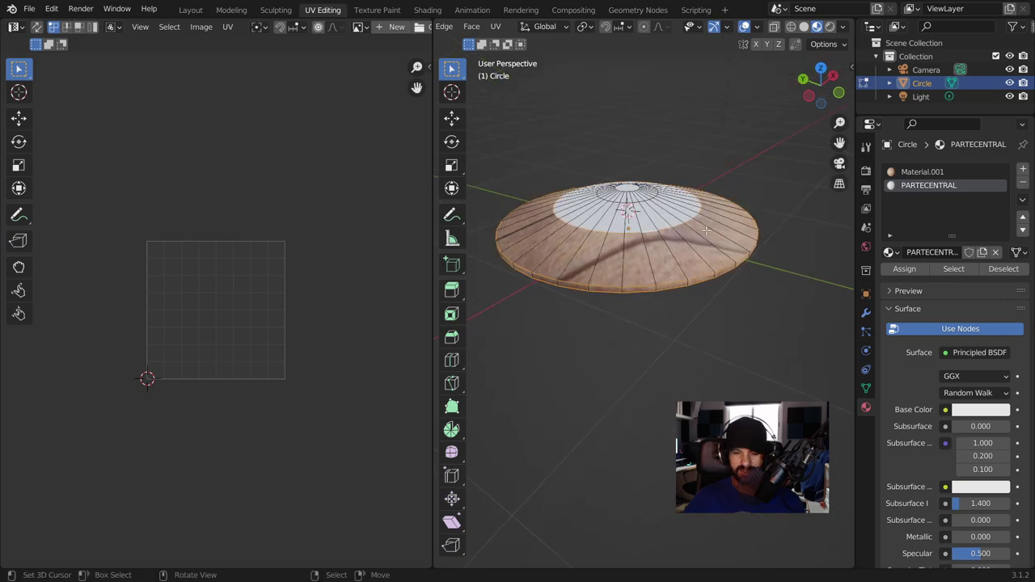
key("u")
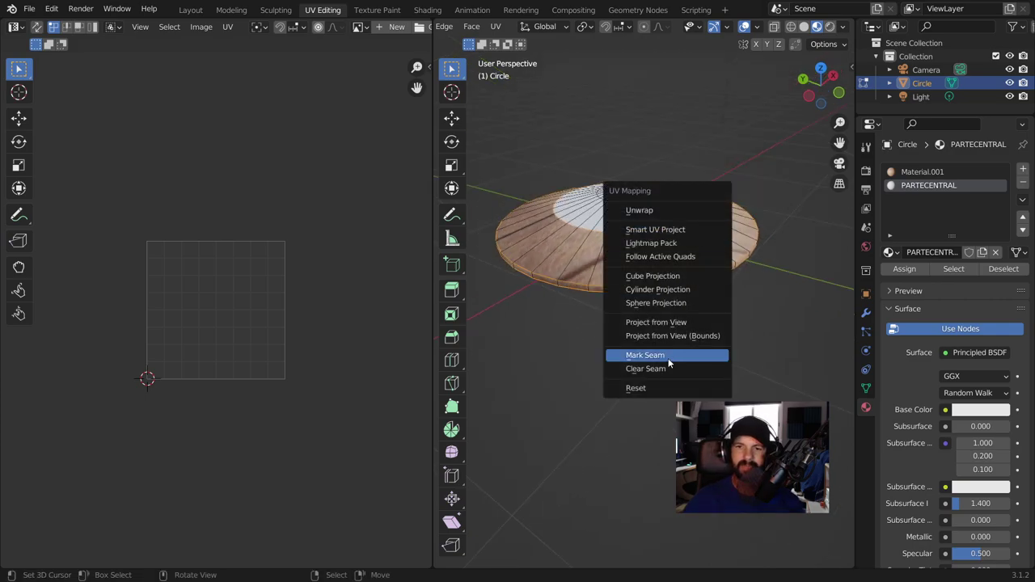
left_click(670, 359)
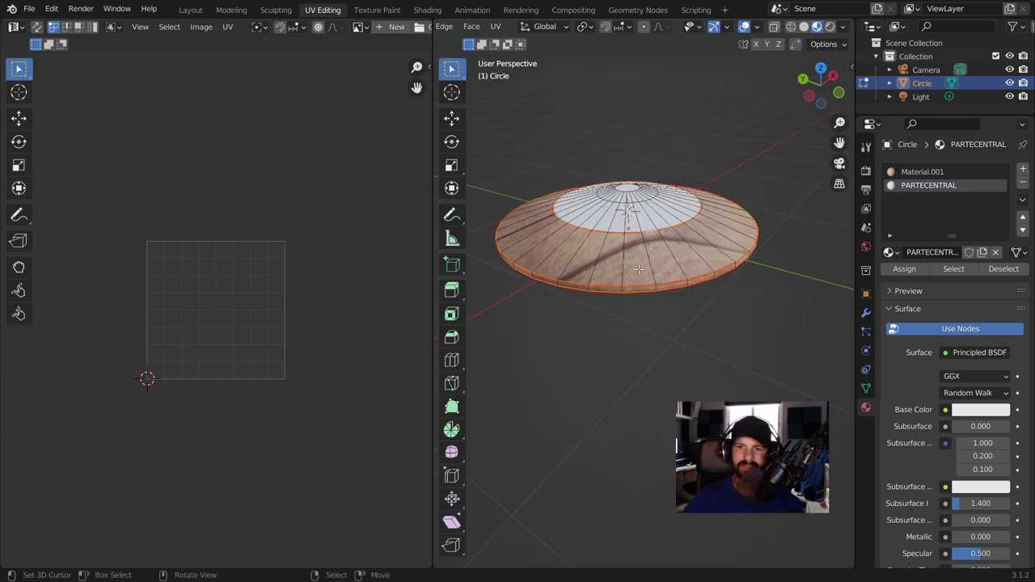
- Orbit around to check the seams, then select the whole mesh and unwrap it
mouse_move(660, 360)
middle_mouse_down()
mouse_move(636, 341)
mouse_move(629, 421)
mouse_move(607, 438)
middle_mouse_up()
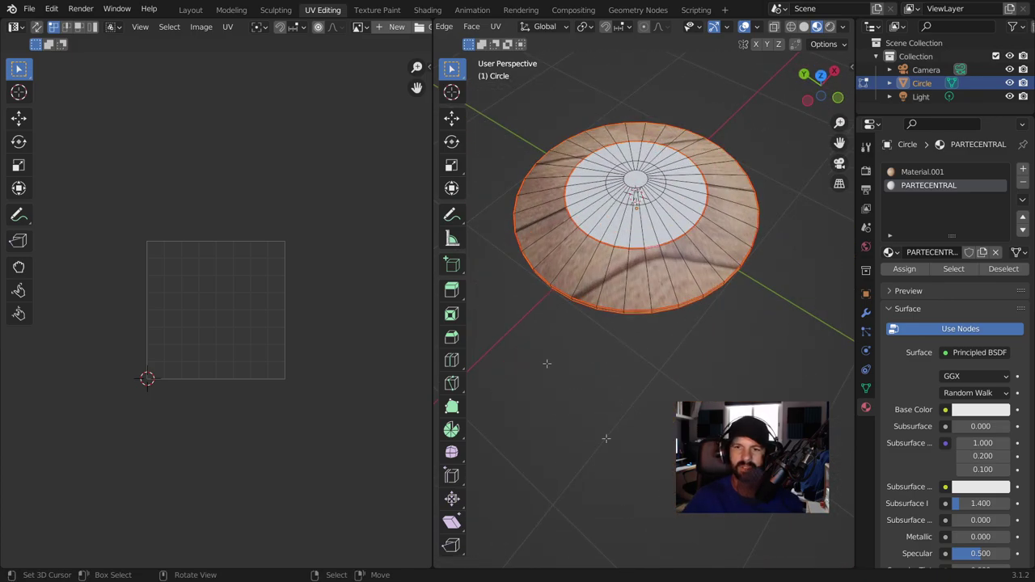
mouse_move(511, 283)
middle_mouse_down()
mouse_move(535, 317)
mouse_move(640, 192)
middle_mouse_up()
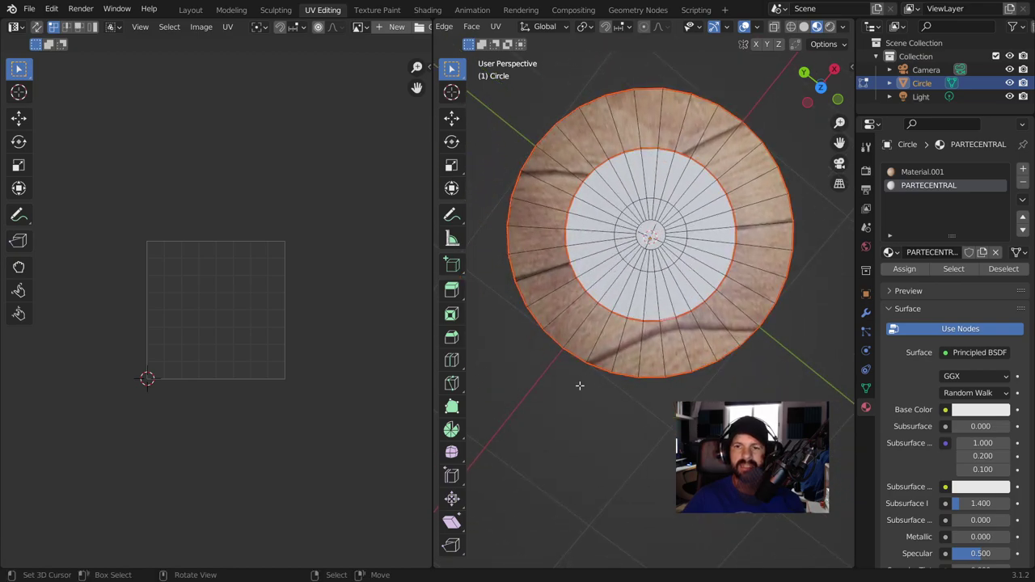
middle_click_drag(678, 316, 681, 386)
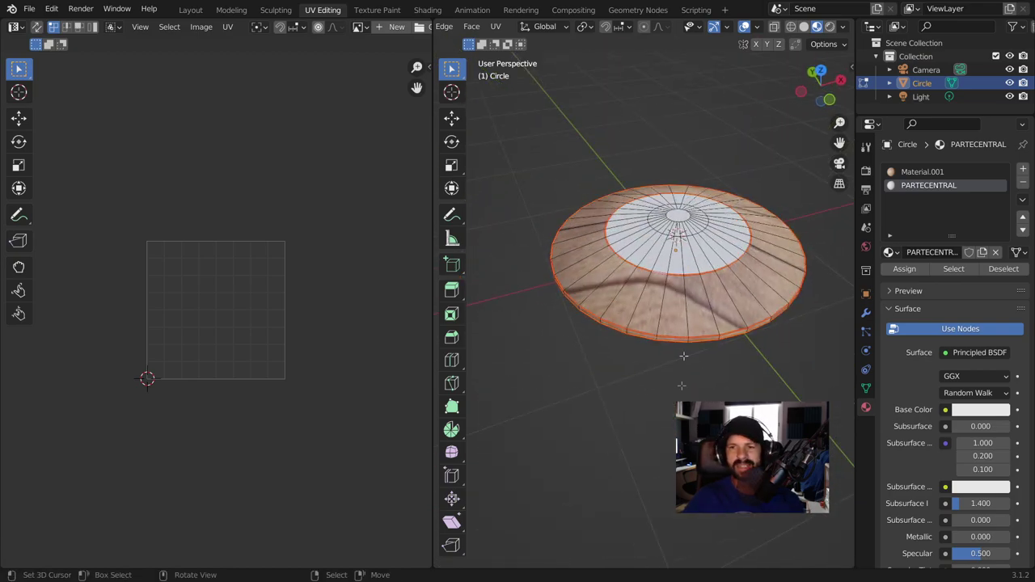
mouse_move(737, 268)
middle_mouse_down()
mouse_move(746, 310)
mouse_move(663, 283)
middle_mouse_up()
mouse_move(612, 173)
middle_mouse_down()
mouse_move(652, 379)
mouse_move(663, 289)
middle_mouse_up()
key("a")
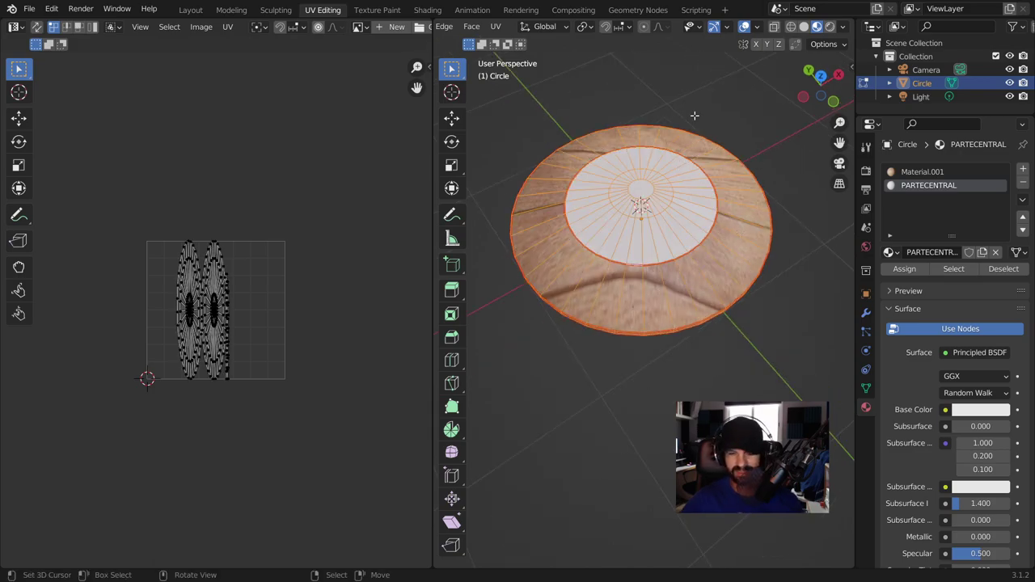
key("u")
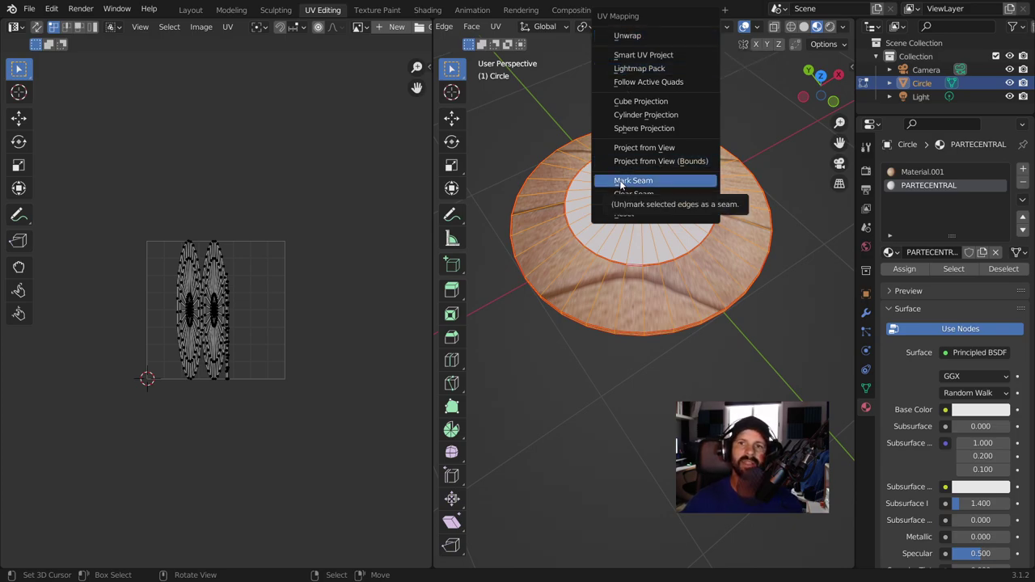
left_click(636, 38)
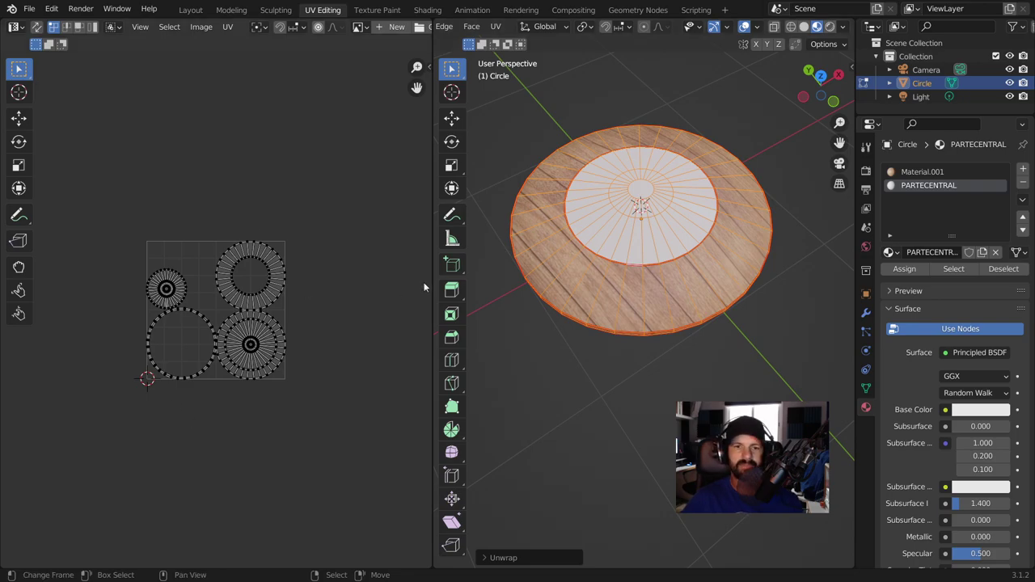
- Load the wood-plank texture from the Downloads folder as the UV editor's image
scroll(420, 284, "up", 2)
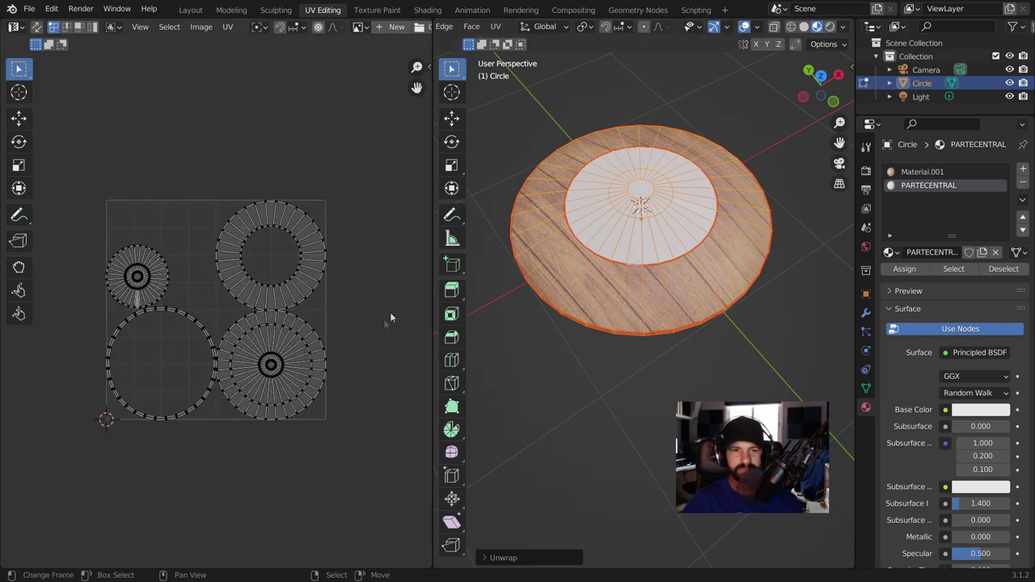
scroll(377, 332, "up", 1)
scroll(377, 332, "down", 1)
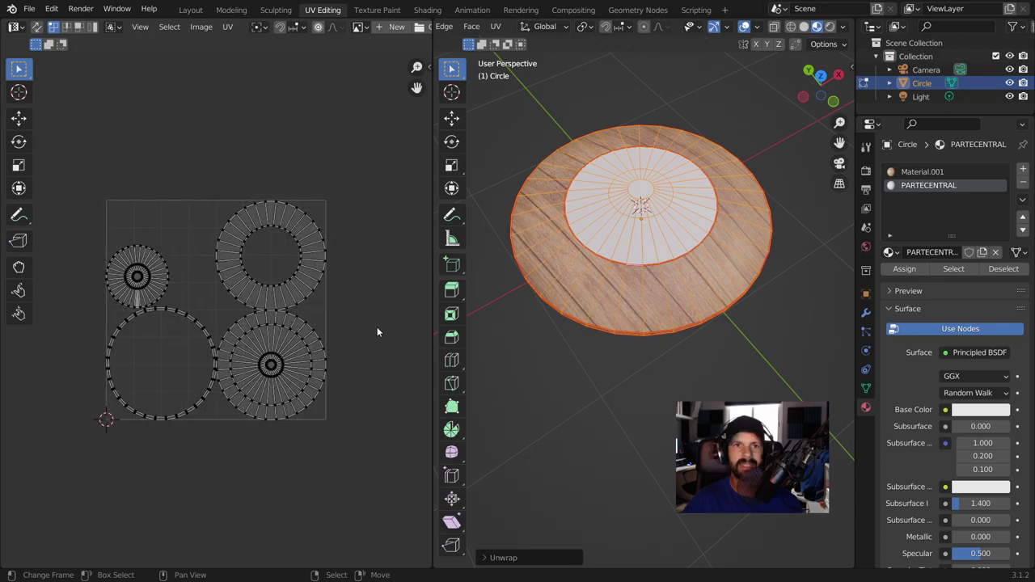
left_click(395, 28)
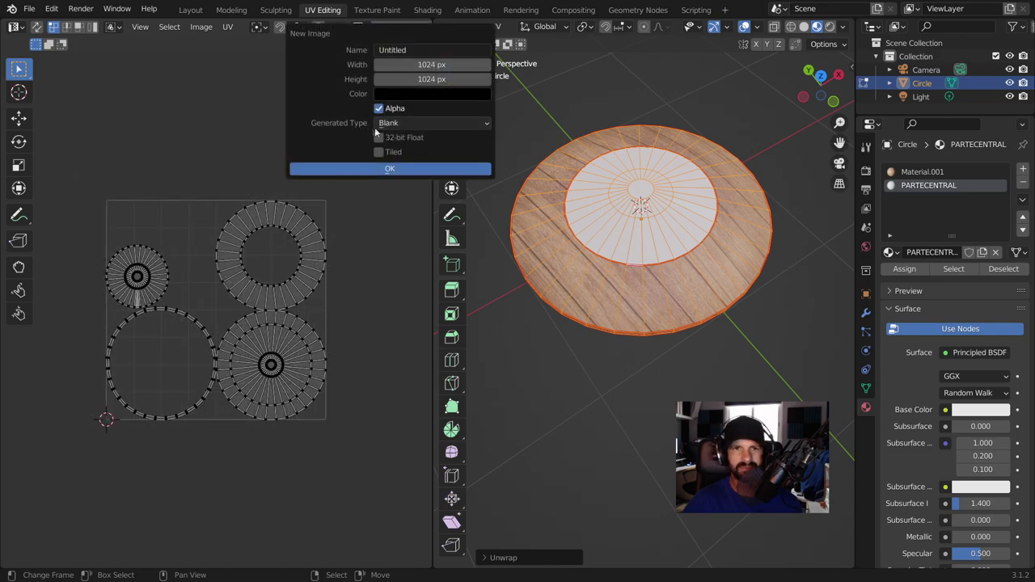
left_click(419, 27)
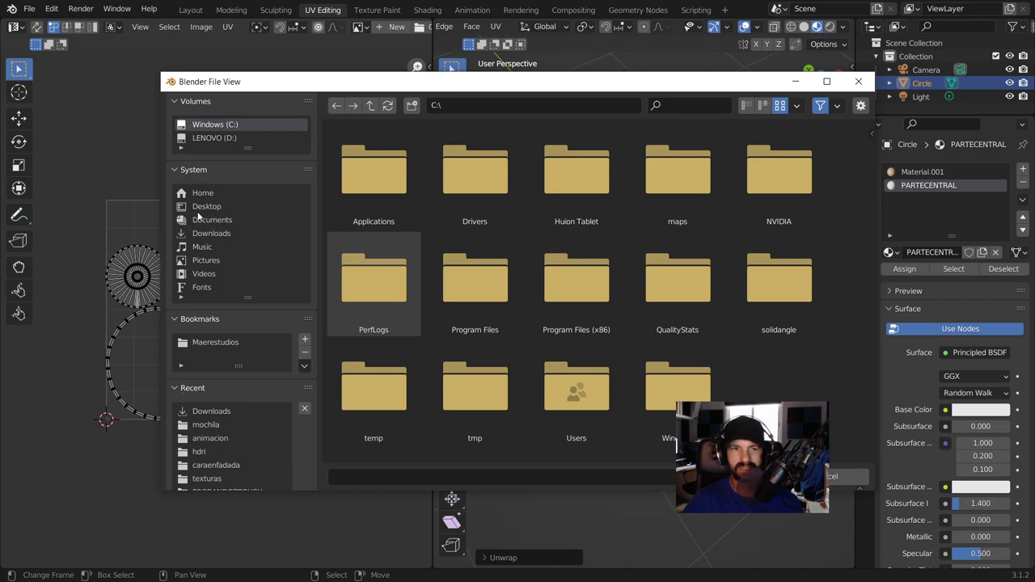
left_click(223, 233)
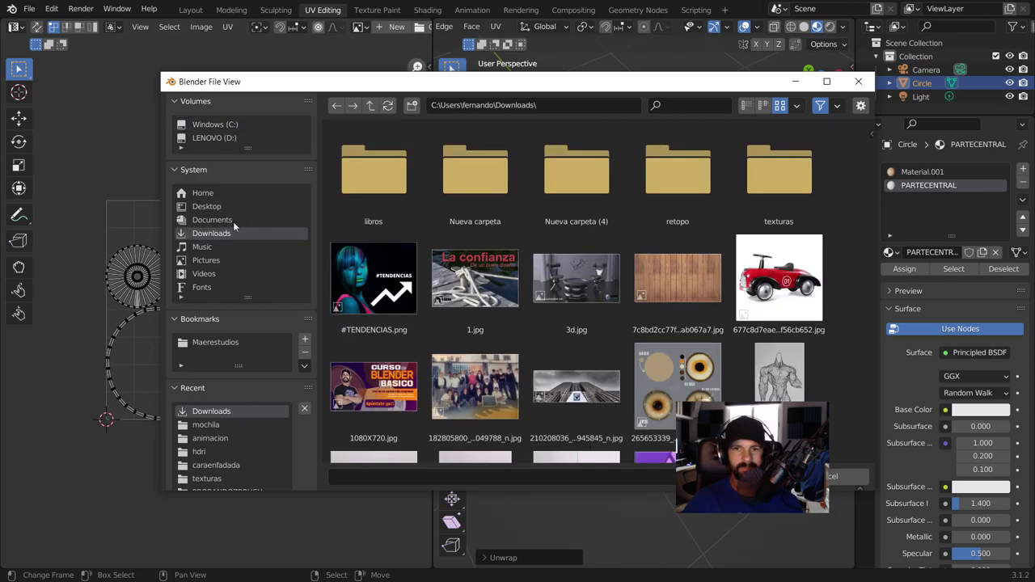
double_click(678, 279)
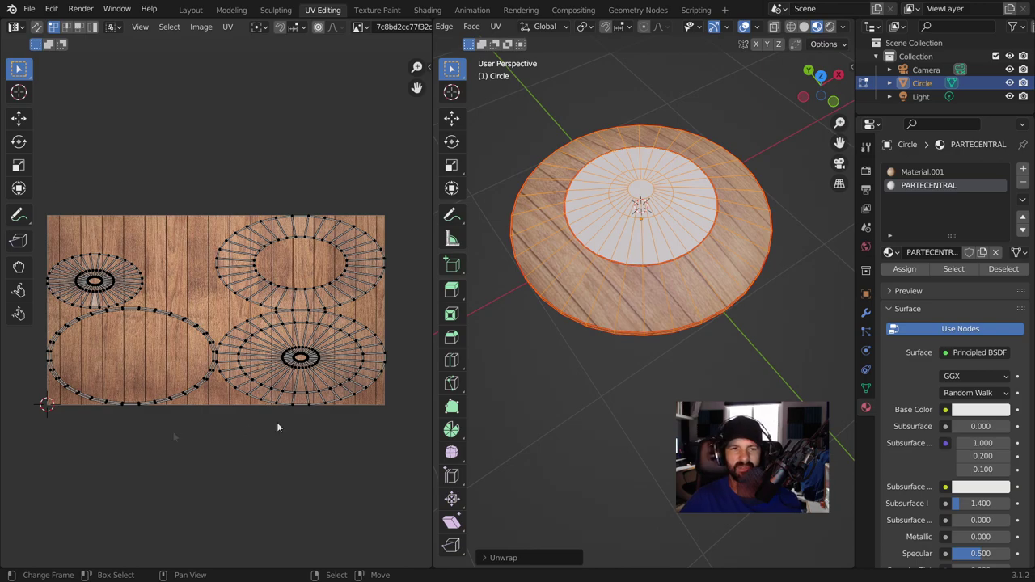
mouse_move(696, 267)
middle_mouse_down()
mouse_move(724, 282)
mouse_move(625, 169)
middle_mouse_up()
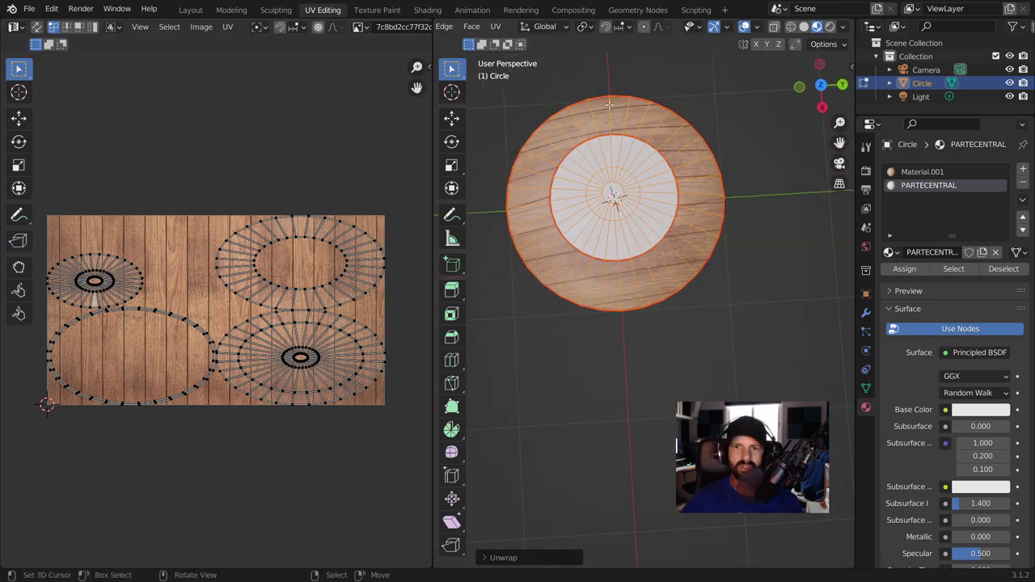
- Mark a single radial rim edge as a seam
key("alt+a")
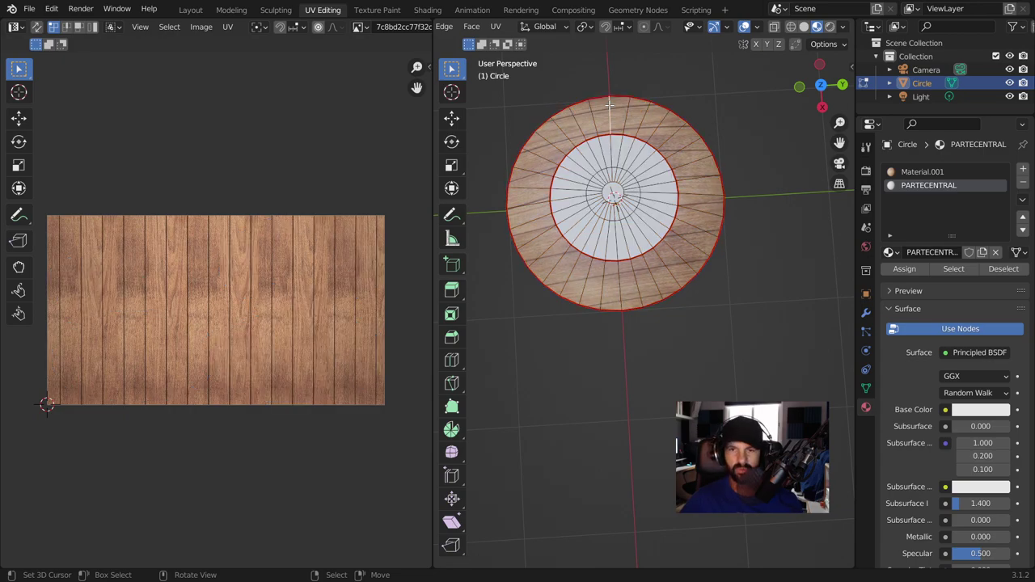
key("u")
left_click(600, 249)
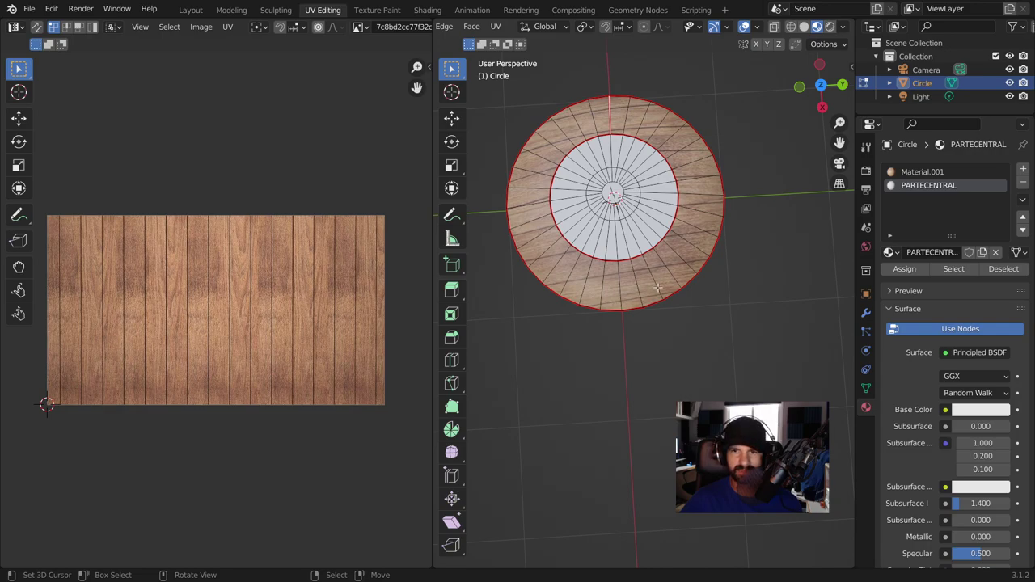
- Select the outer ring of faces and unwrap it into one ring-shaped UV island
left_click(548, 144, "alt")
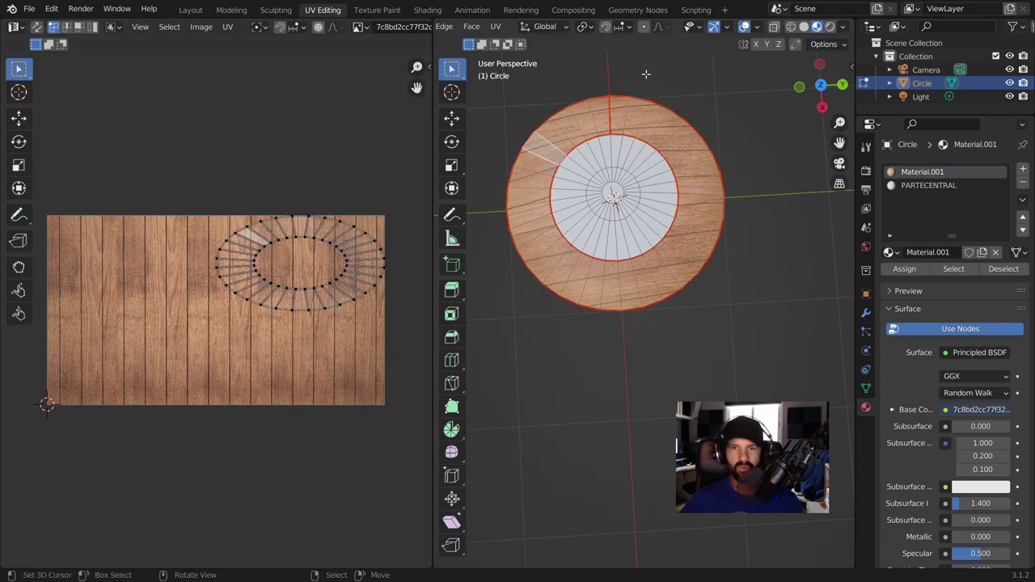
key("u")
left_click(607, 35)
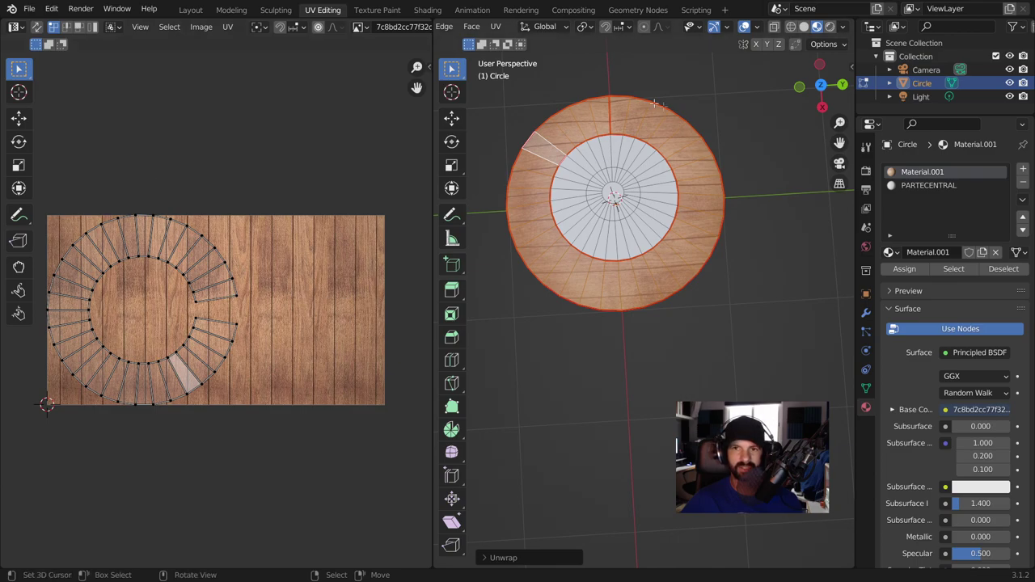
scroll(590, 421, "up", 2)
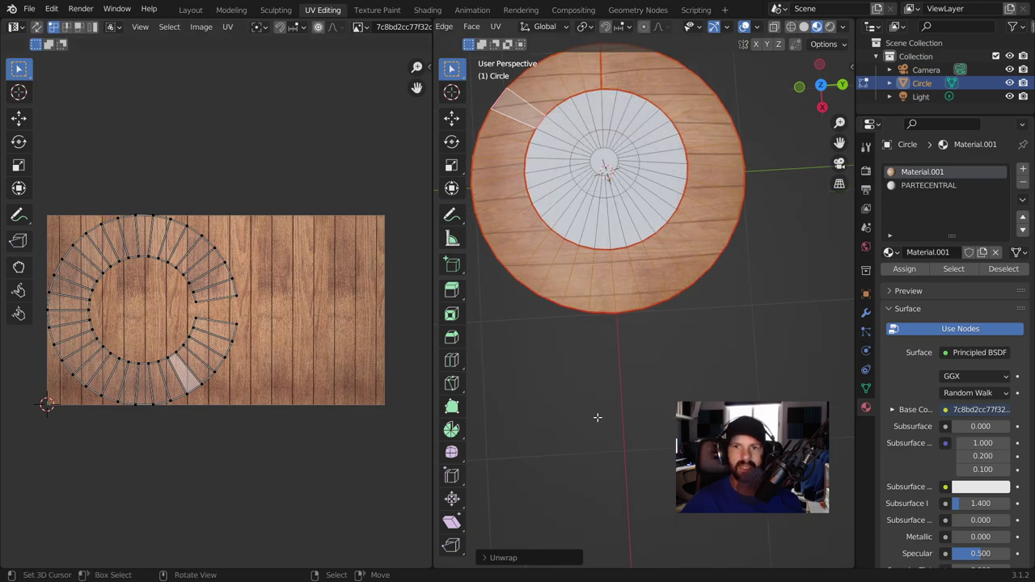
- Select the ring UV island, rescale it, and move it over the wood planks
middle_click_drag(596, 416, 649, 424, "shift")
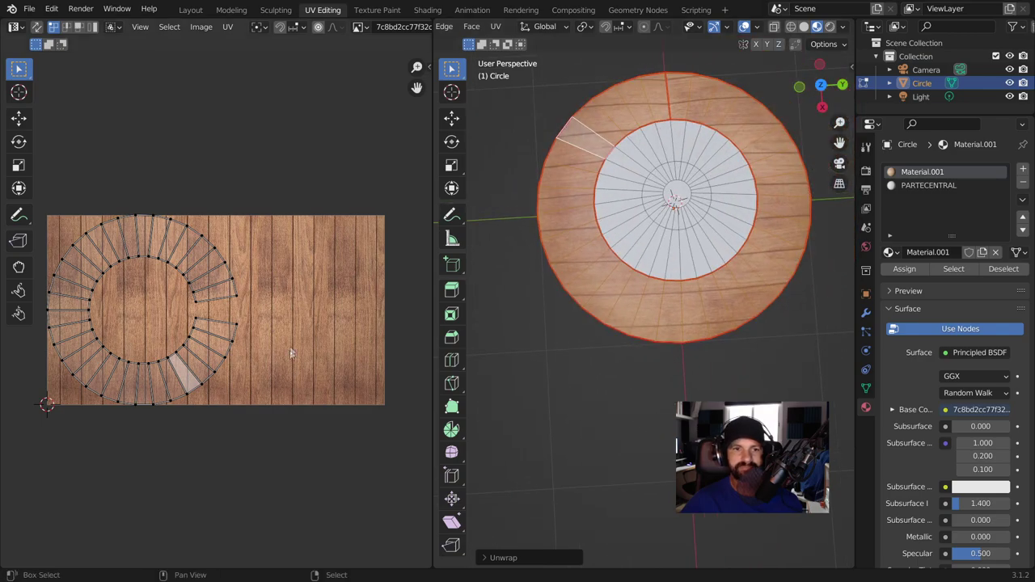
middle_click_drag(292, 349, 383, 369)
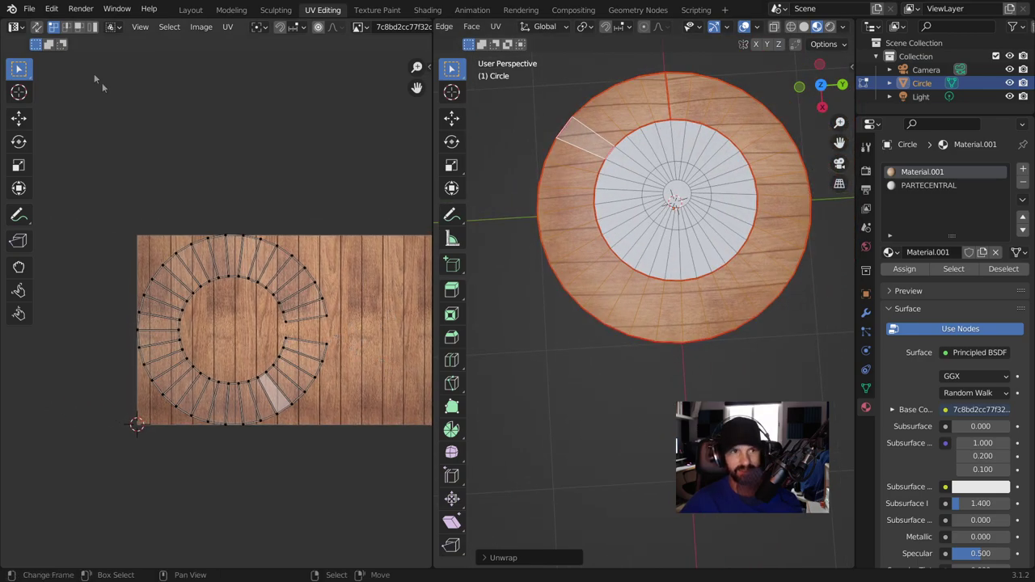
left_click(92, 27)
left_click(232, 277)
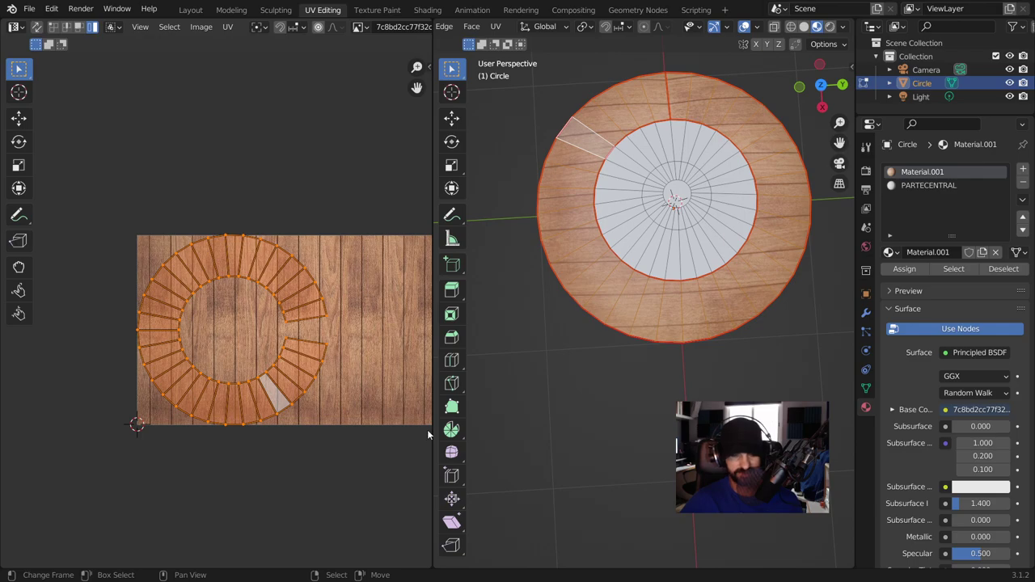
key("s")
left_click(317, 352)
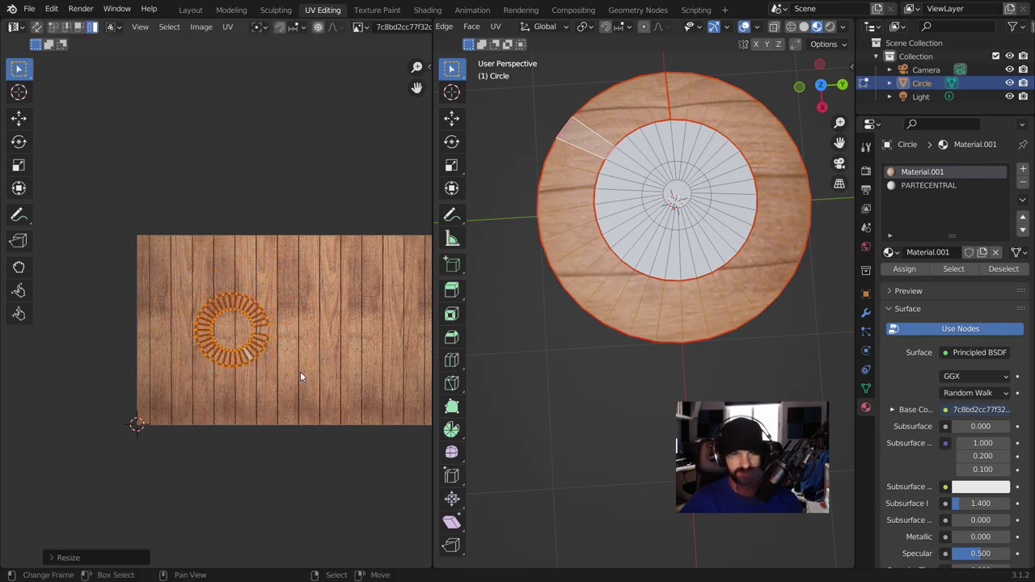
key("s")
left_click(336, 403)
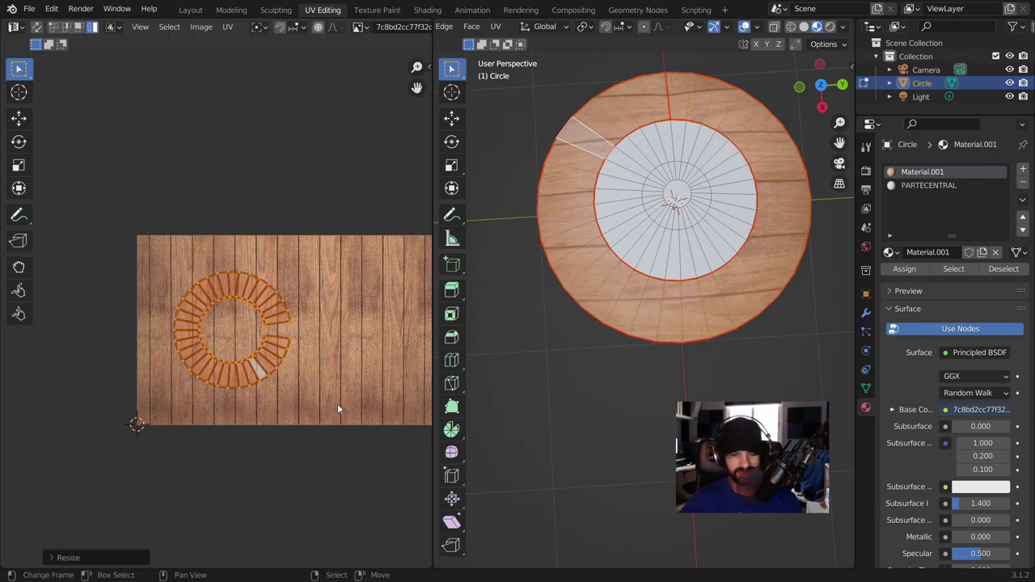
key("g")
left_click(411, 410)
- Zoom to check the ring's placement, return to vertex select, and clear the UV selection
scroll(411, 410, "up", 2)
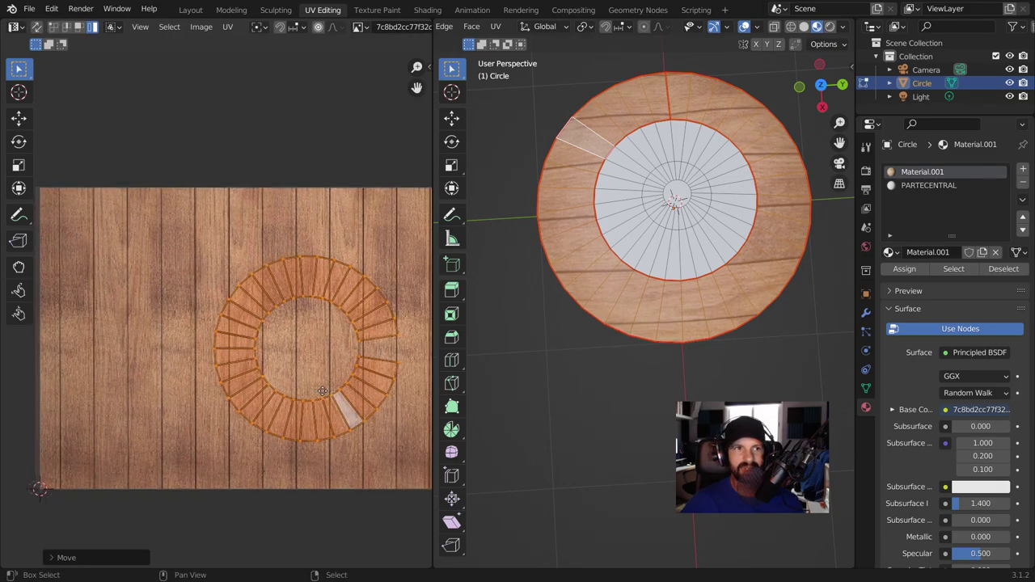
scroll(261, 341, "up", 2)
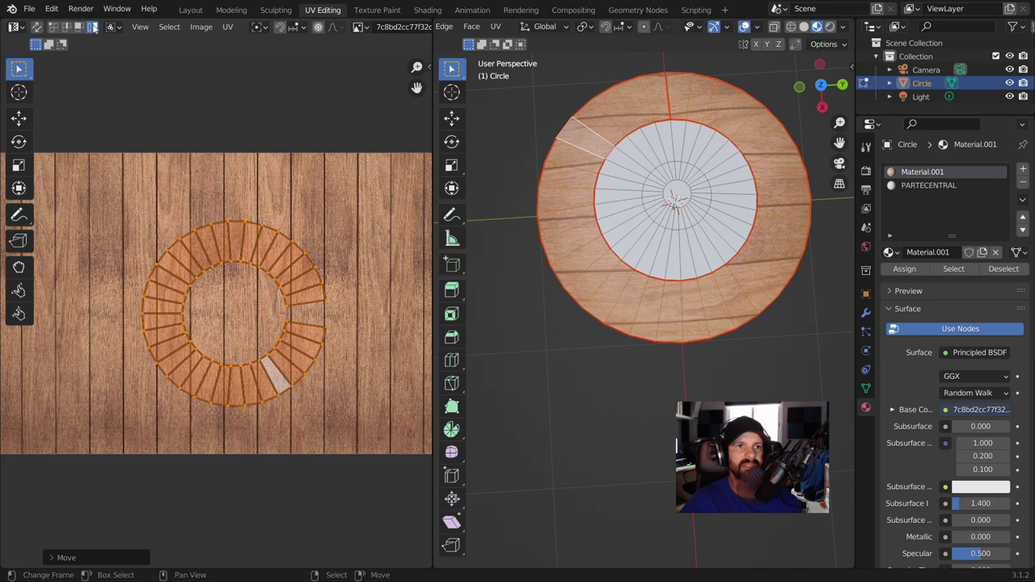
scroll(256, 275, "down", 3)
scroll(256, 267, "down", 3)
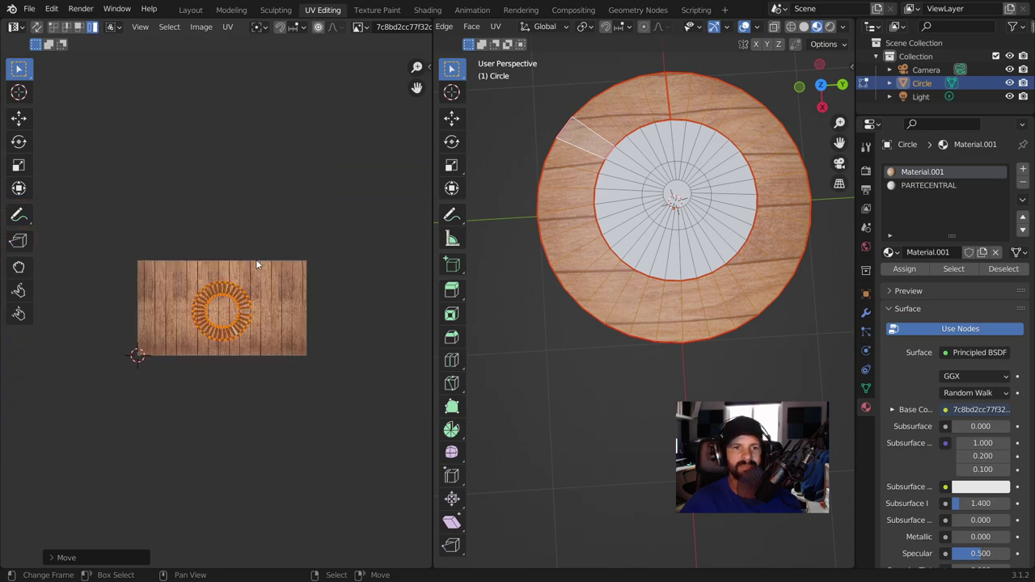
scroll(257, 262, "up", 6)
scroll(257, 264, "up", 1)
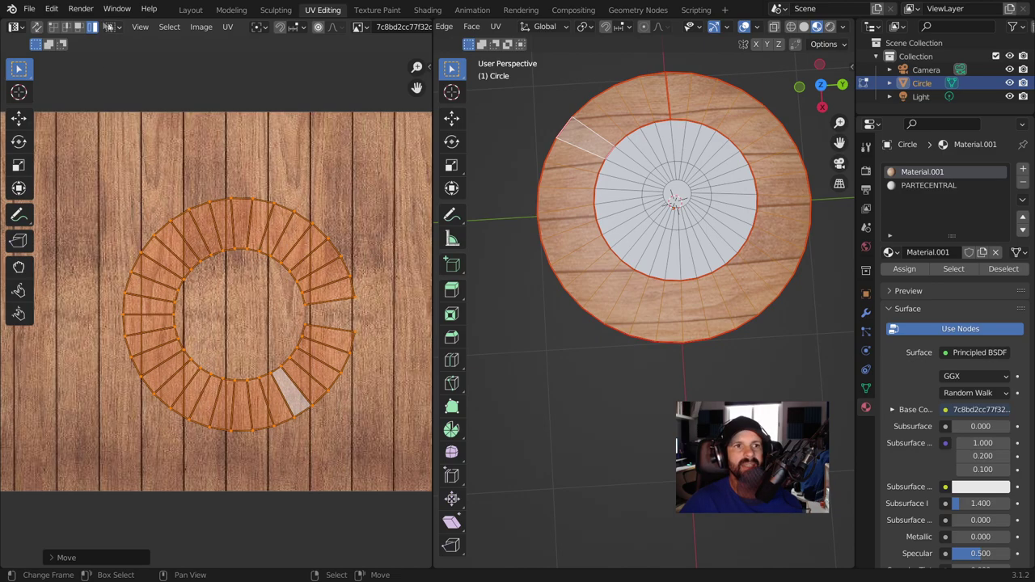
left_click(54, 31)
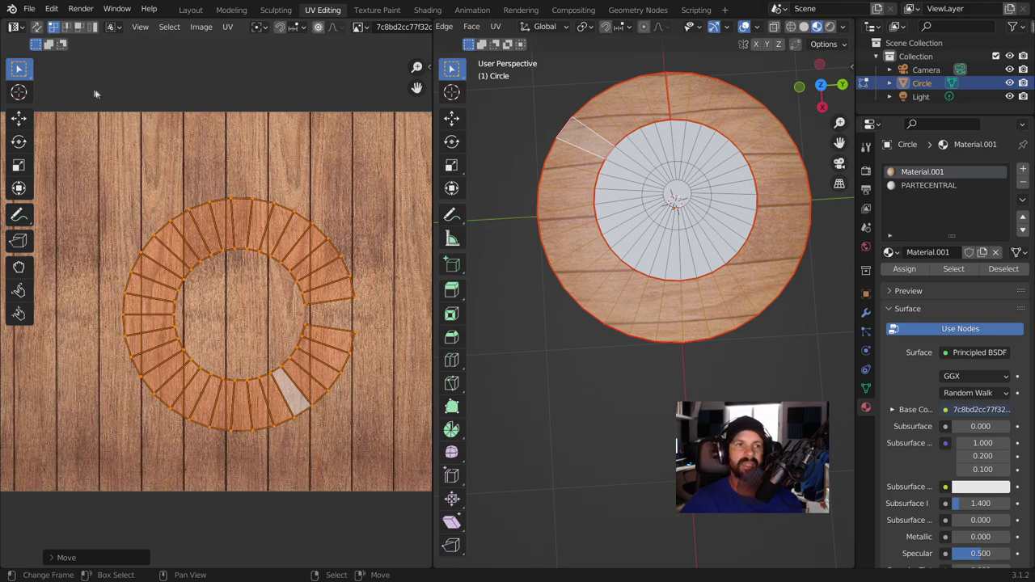
left_click(121, 317)
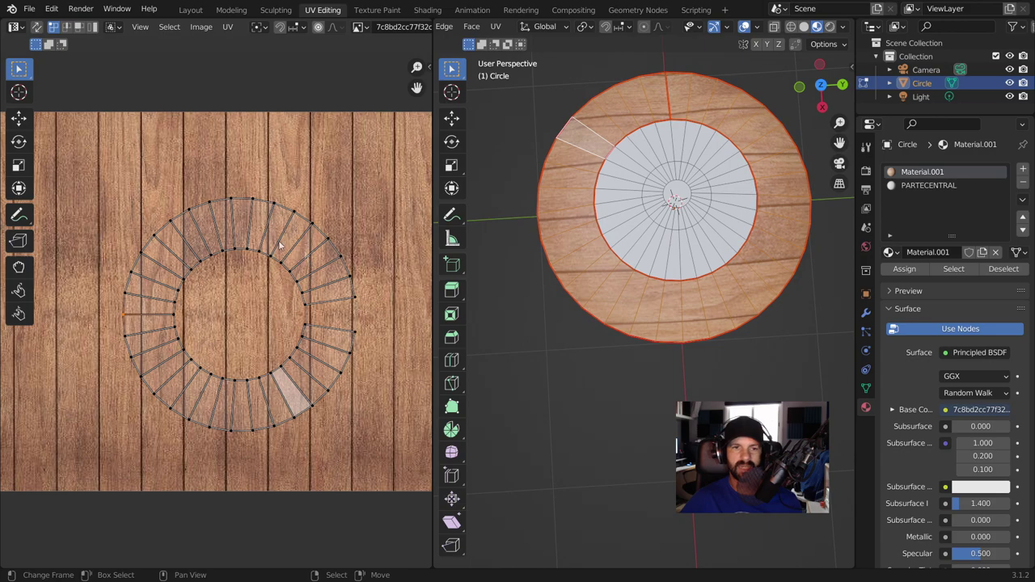
- Flatten the outer UV loop into a vertical line (S X 0), shift it left, and snap the 2D cursor to its vertex
left_click(359, 295, "ctrl")
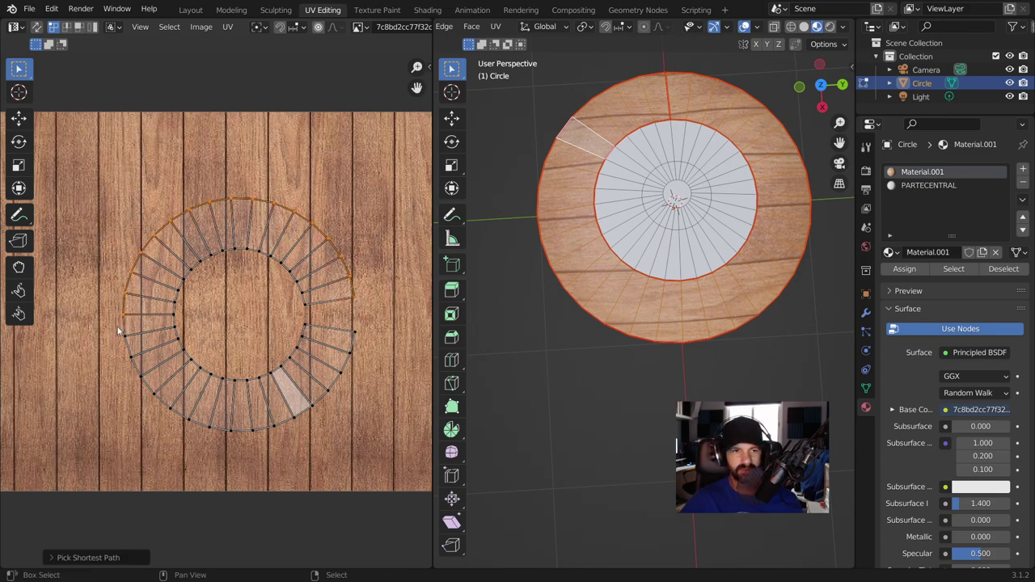
left_click(356, 338, "ctrl")
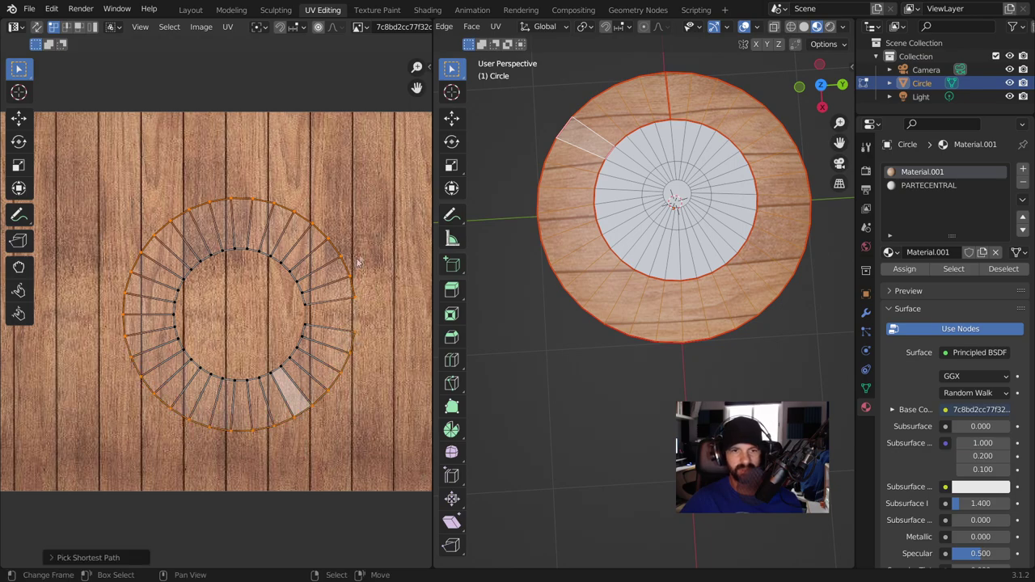
key("s")
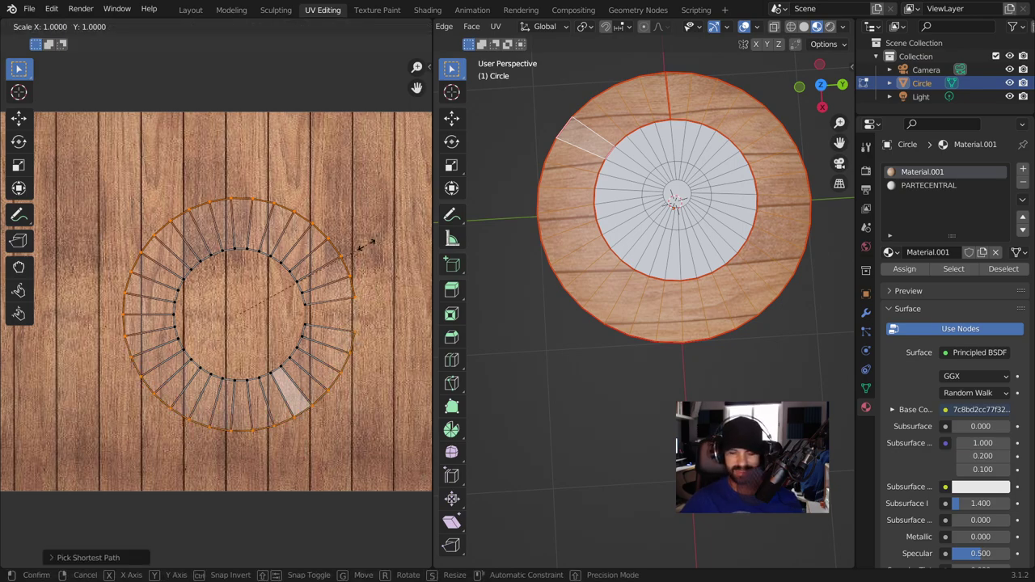
key("x")
key("0")
key("Return")
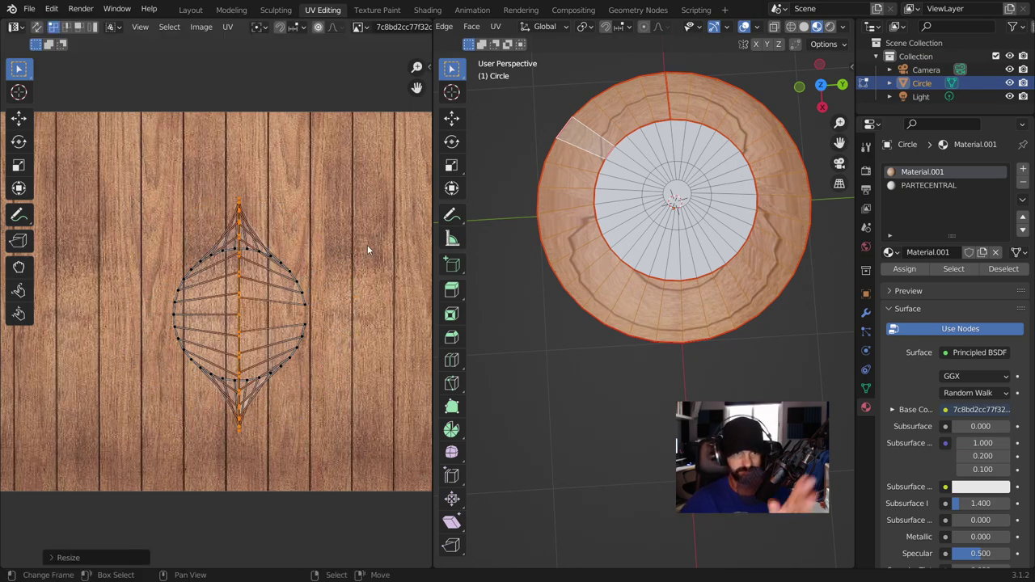
left_click(19, 118)
left_click_drag(296, 317, 214, 318)
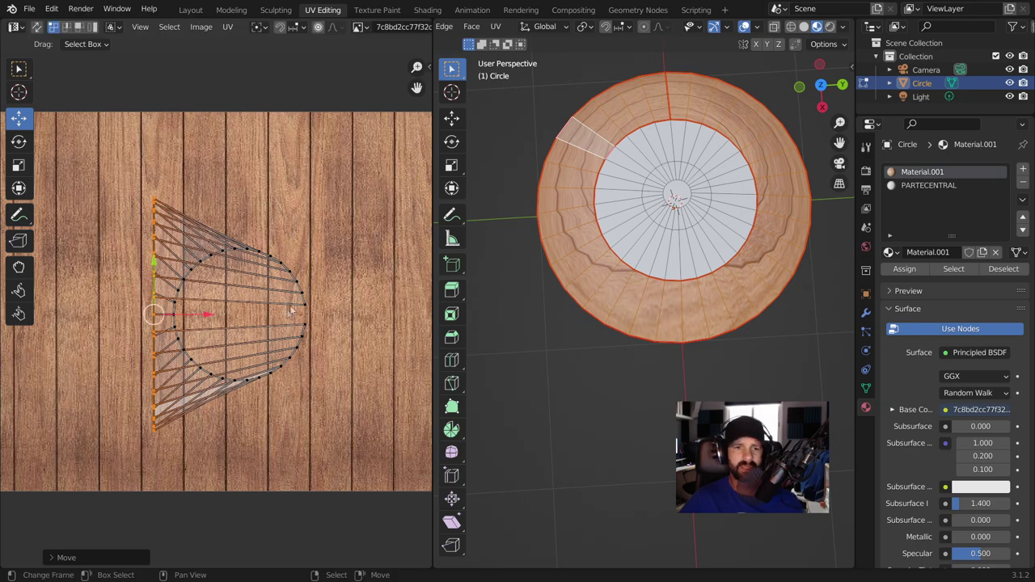
left_click(172, 314)
key("shift+s")
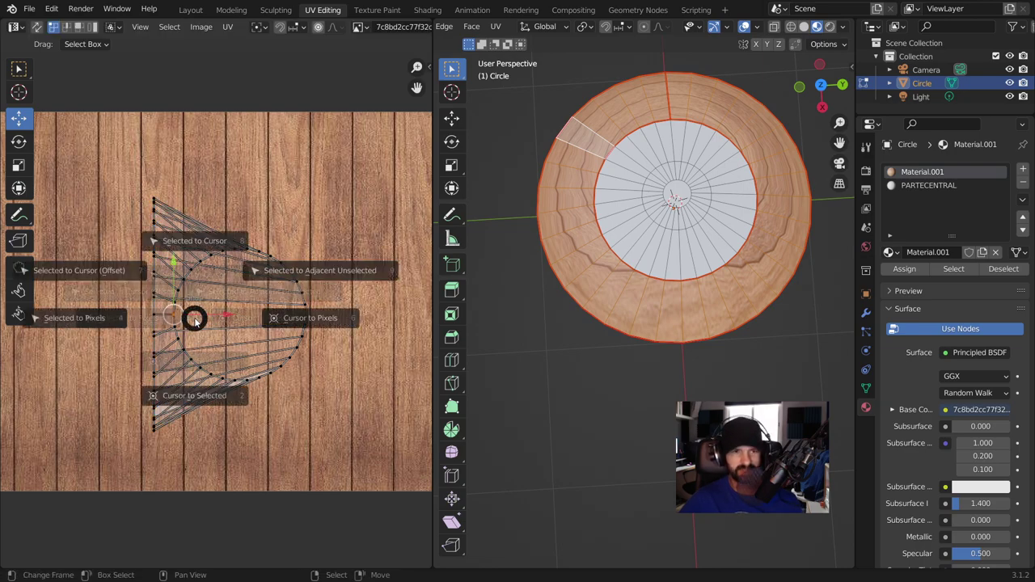
left_click(201, 394)
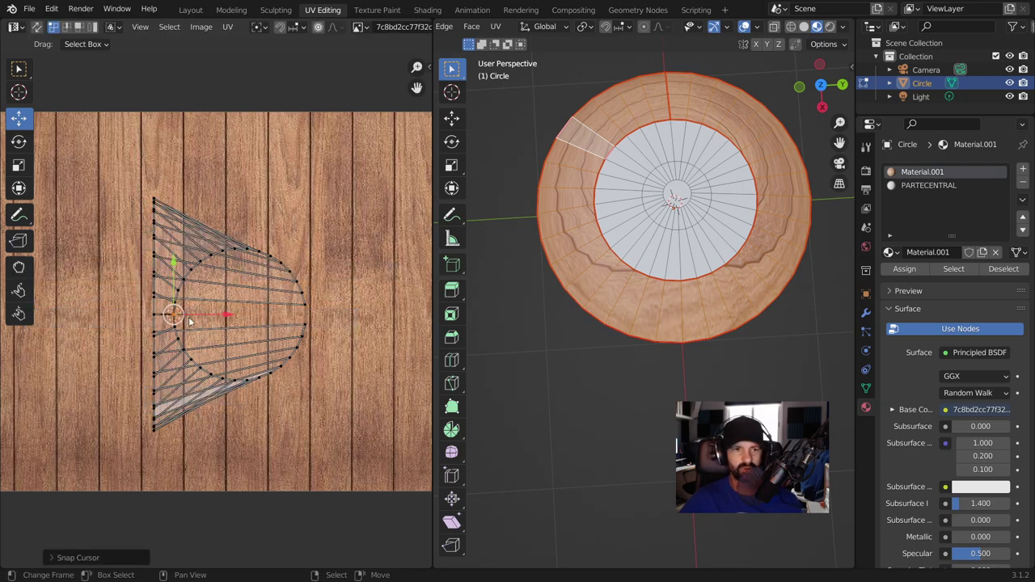
- Flatten the inner UV loop with S X 0, move it beside the outer line, and resize the strip
left_click(306, 307, "ctrl")
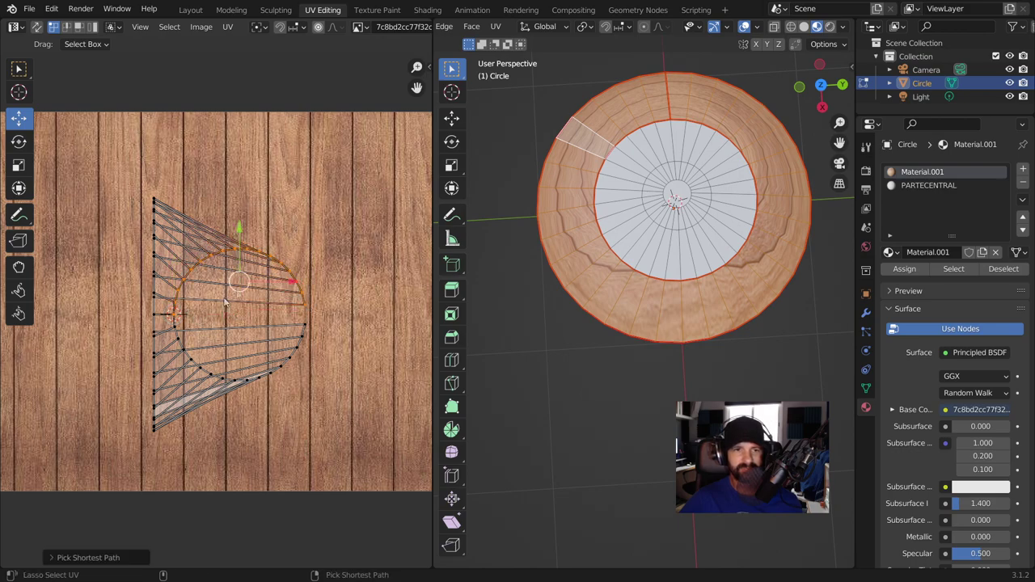
left_click(297, 322, "ctrl")
left_click(173, 327, "ctrl")
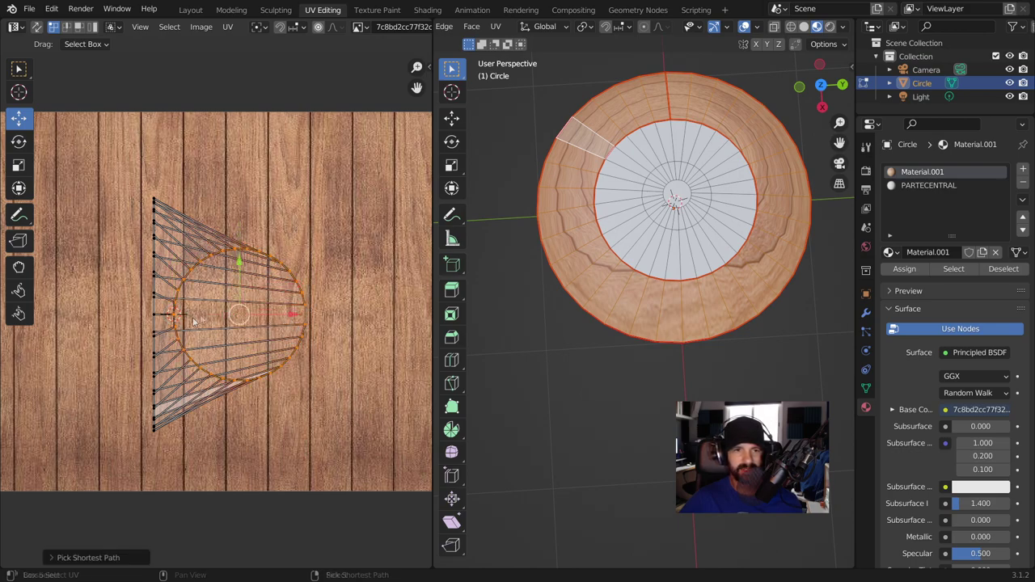
key("s")
key("x")
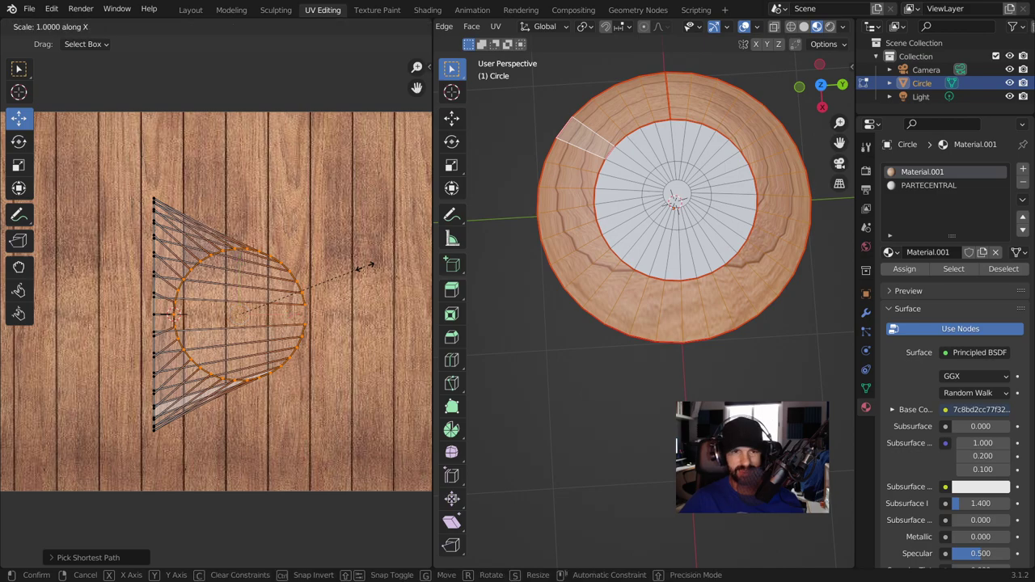
key("0")
key("Return")
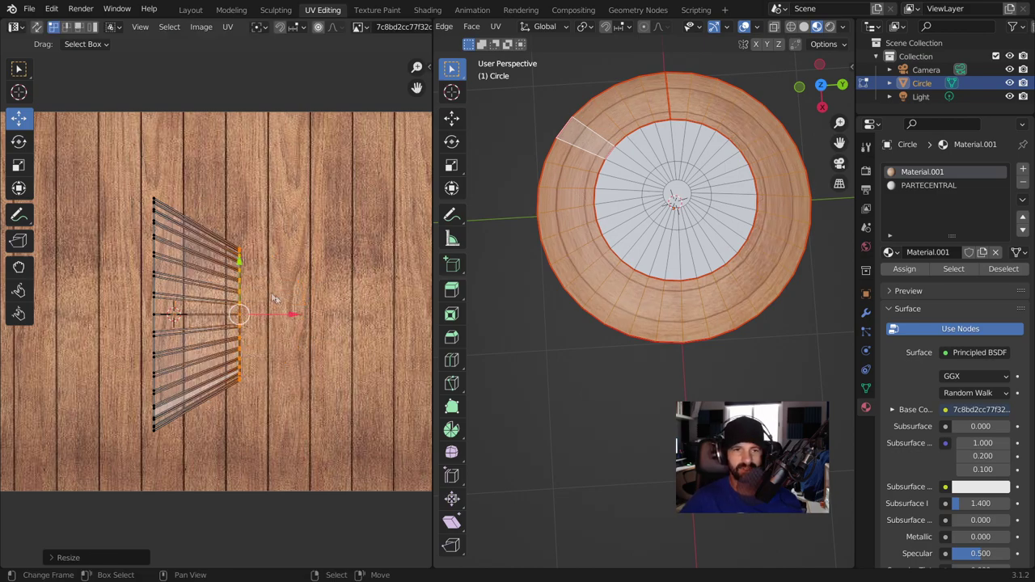
left_click_drag(294, 313, 246, 322)
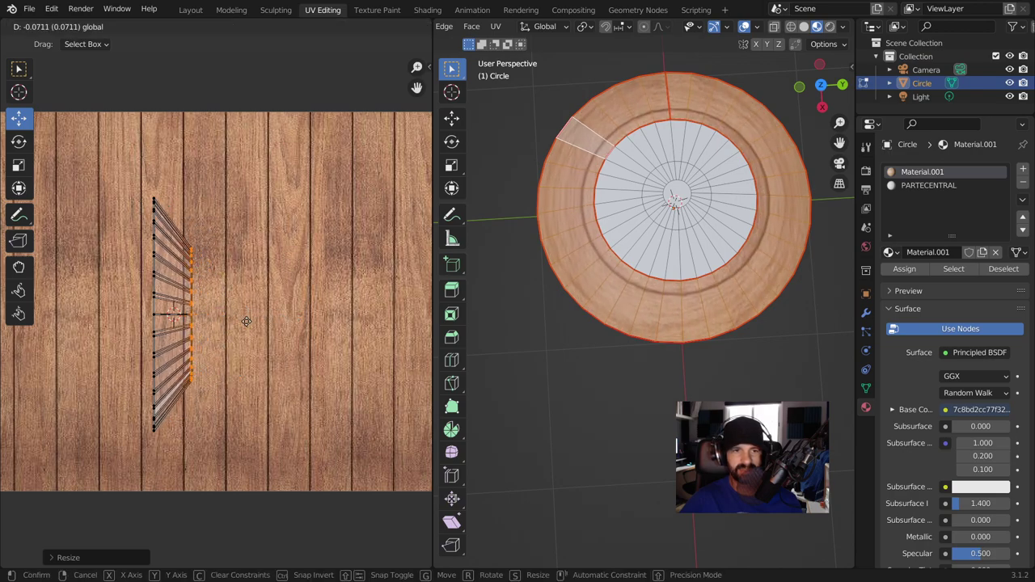
key("s")
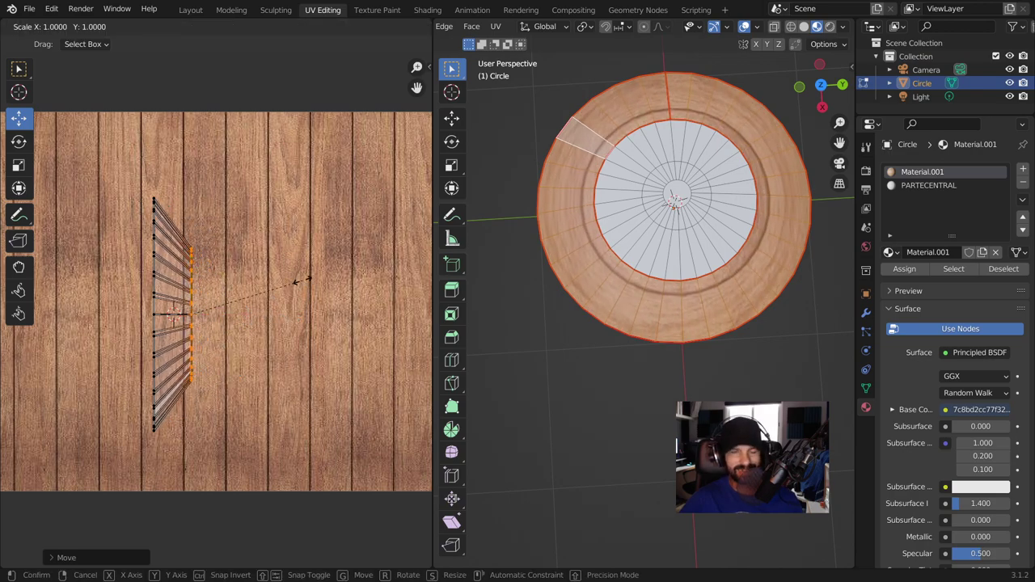
left_click(389, 264)
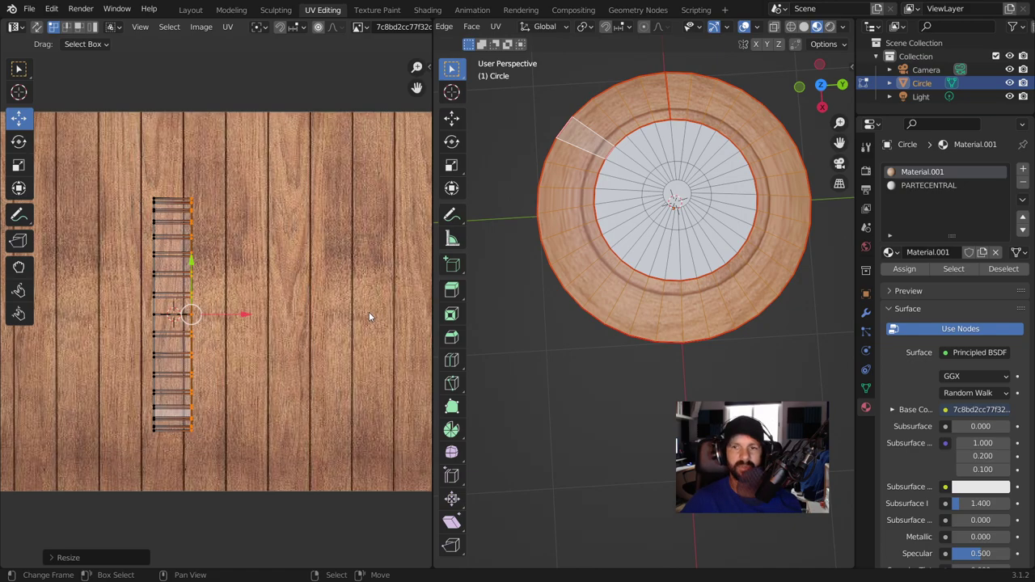
- Reposition the whole UV strip and stretch it wider on X across several planks
key("a")
key("g")
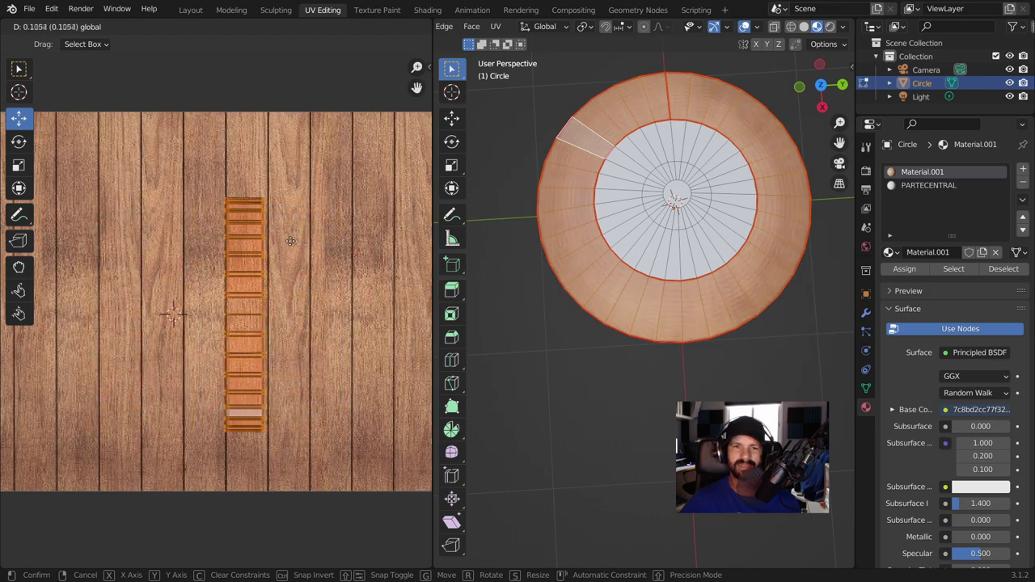
left_click(231, 243)
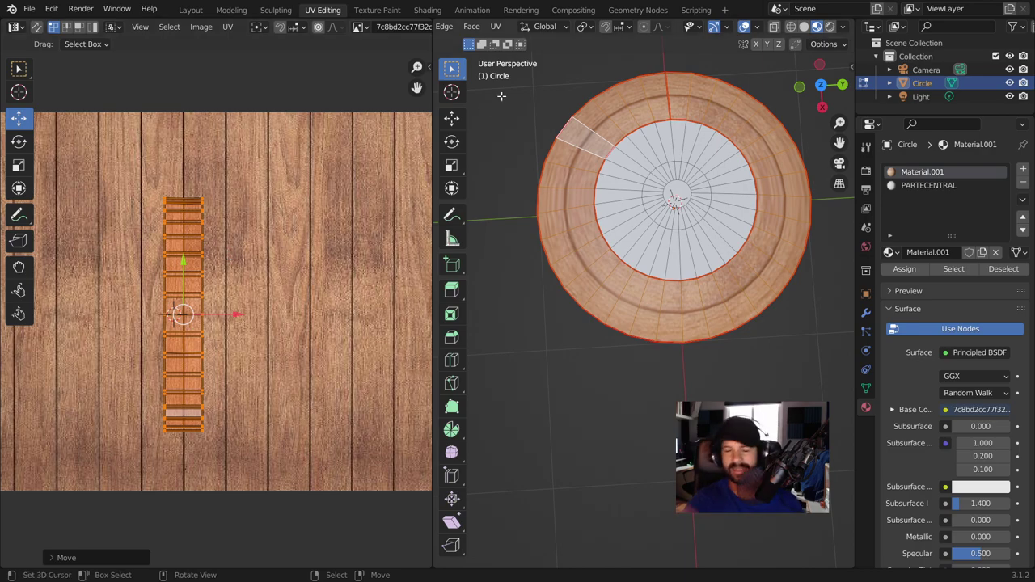
scroll(501, 96, "up", 3)
scroll(501, 121, "down", 1)
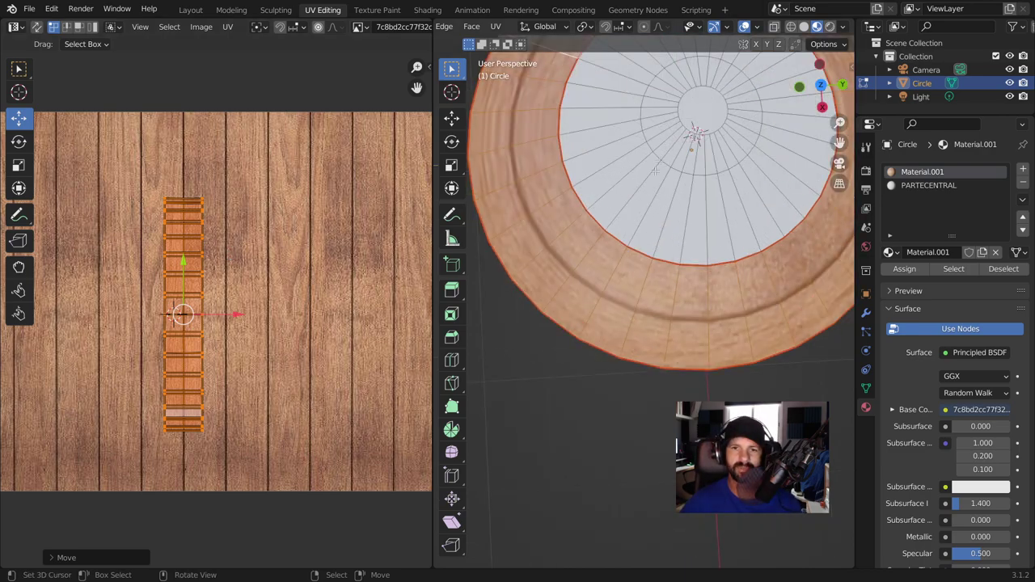
scroll(500, 153, "down", 1)
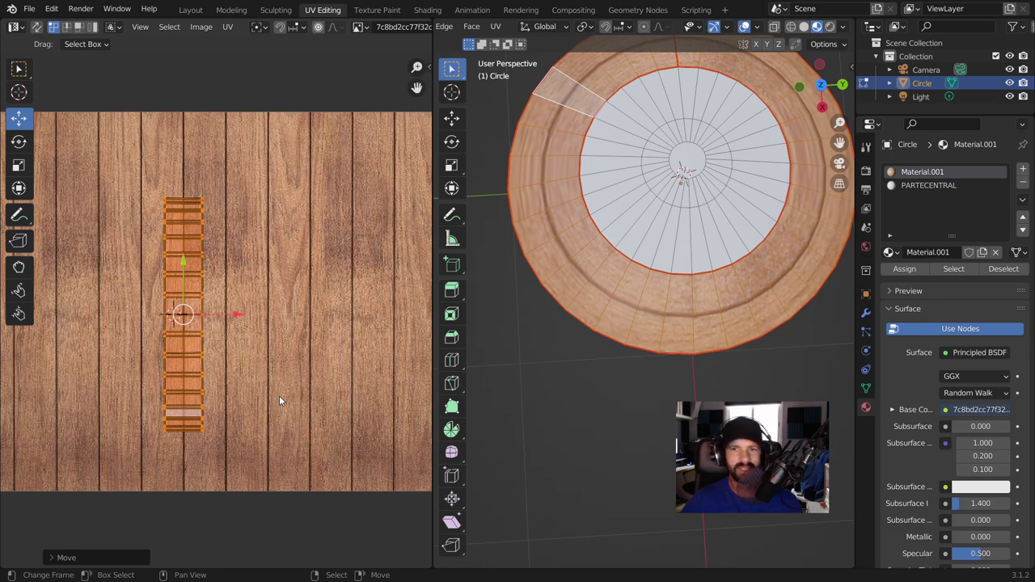
key("s")
key("x")
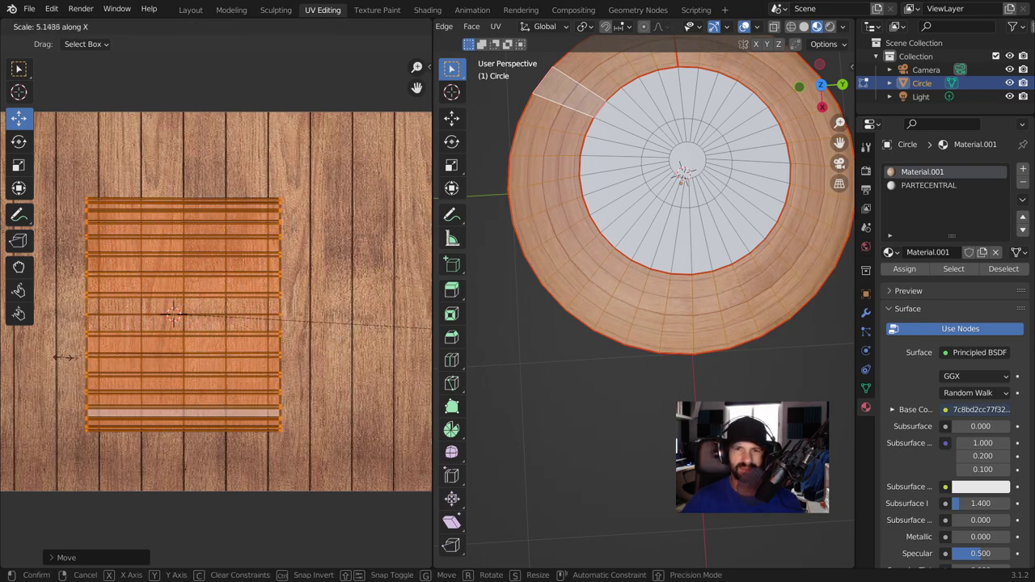
key("Return")
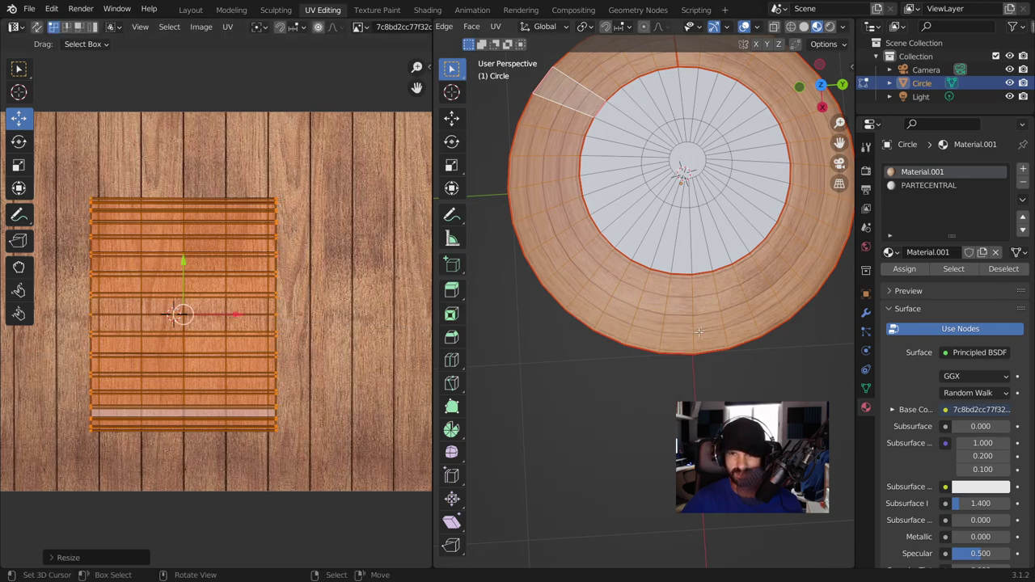
- Orbit to a top-down view and select neighbouring rim faces to check the wood on the band
scroll(626, 318, "up", 4)
middle_click_drag(626, 318, 626, 356)
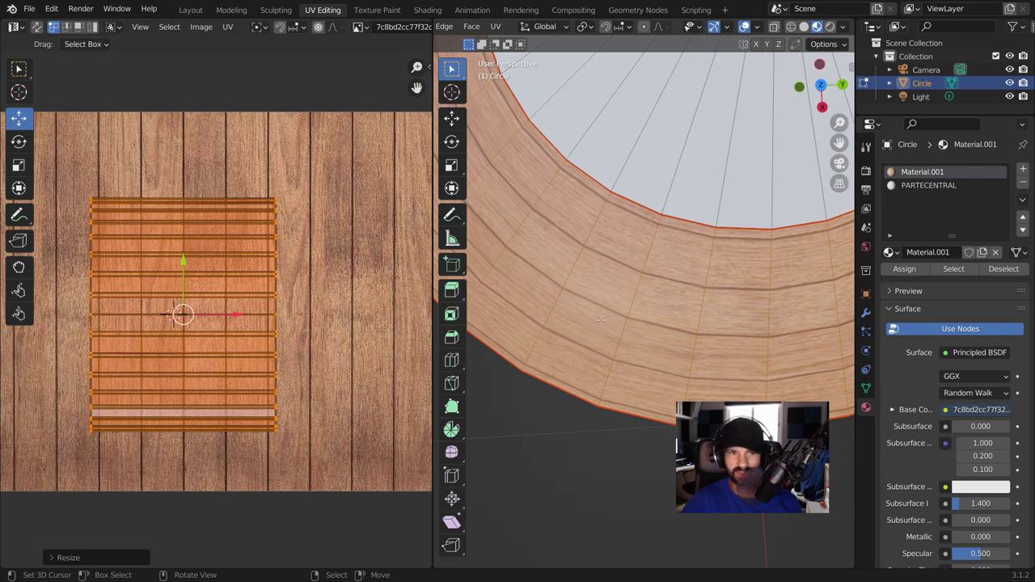
middle_click_drag(630, 311, 630, 348)
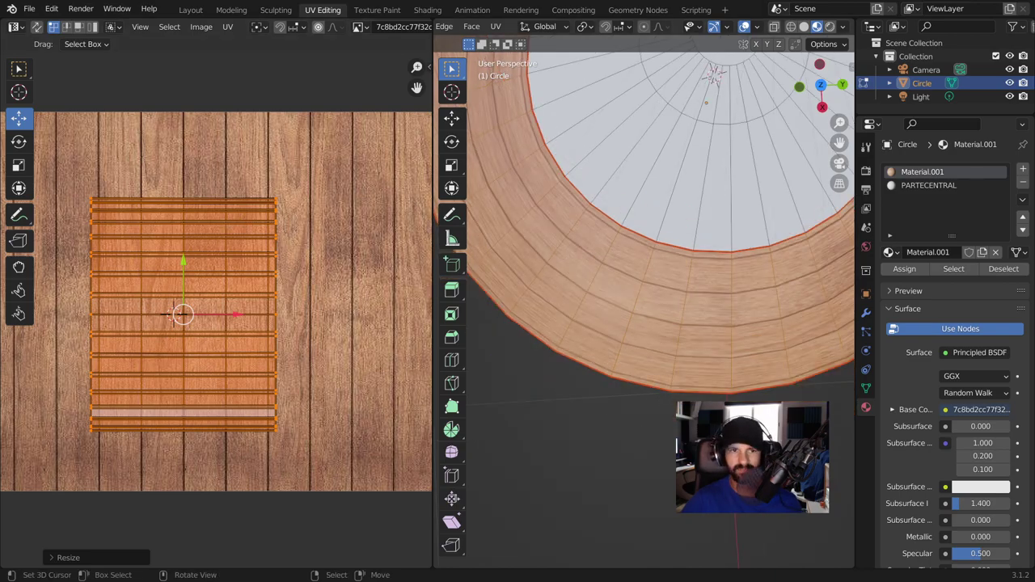
middle_click_drag(673, 397, 673, 429)
middle_click_drag(541, 153, 535, 185)
left_click(535, 184)
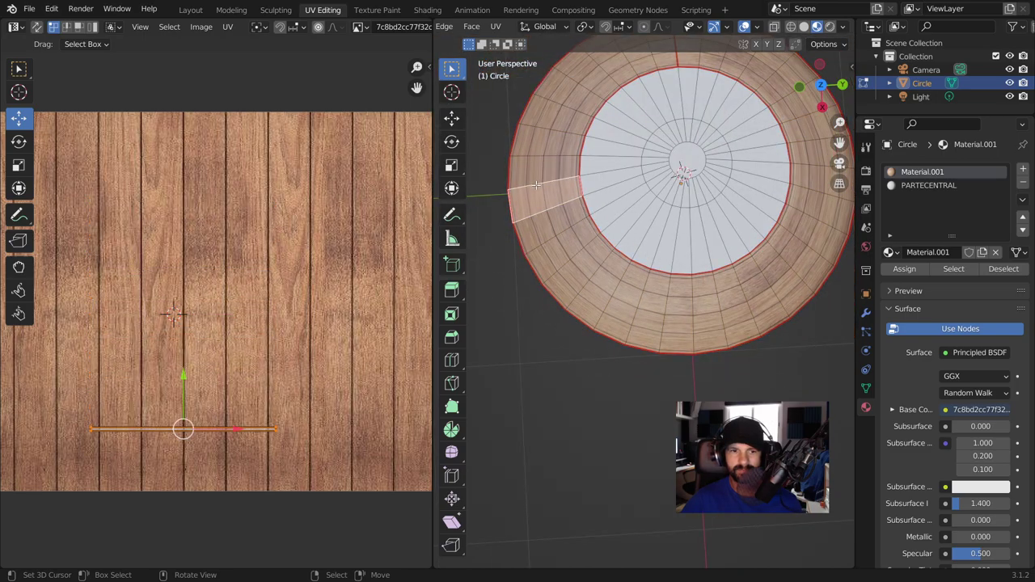
left_click(547, 219)
left_click(536, 180)
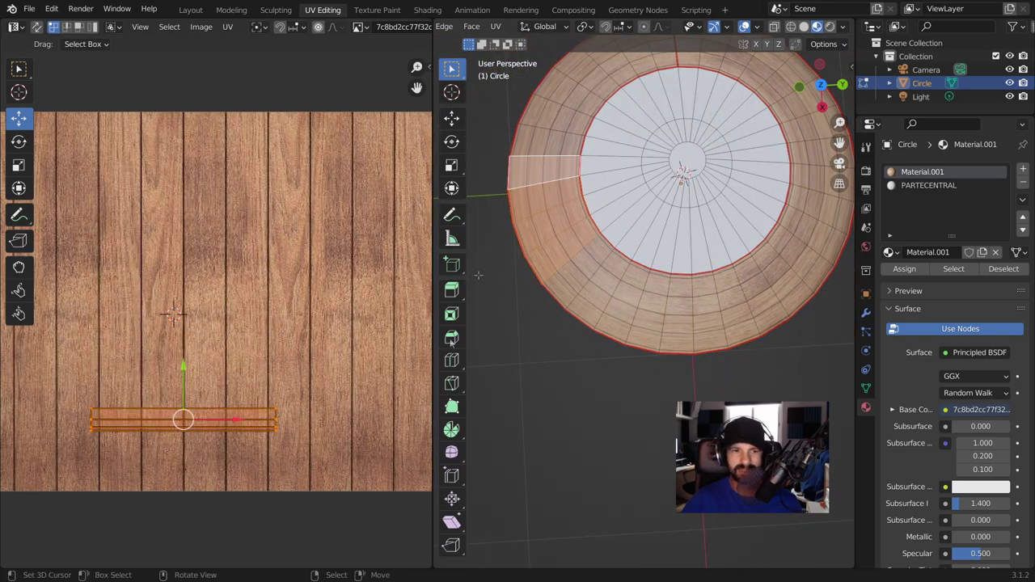
- Select all, switch to island selection, and move the circular centre island up to the image's top
key("a")
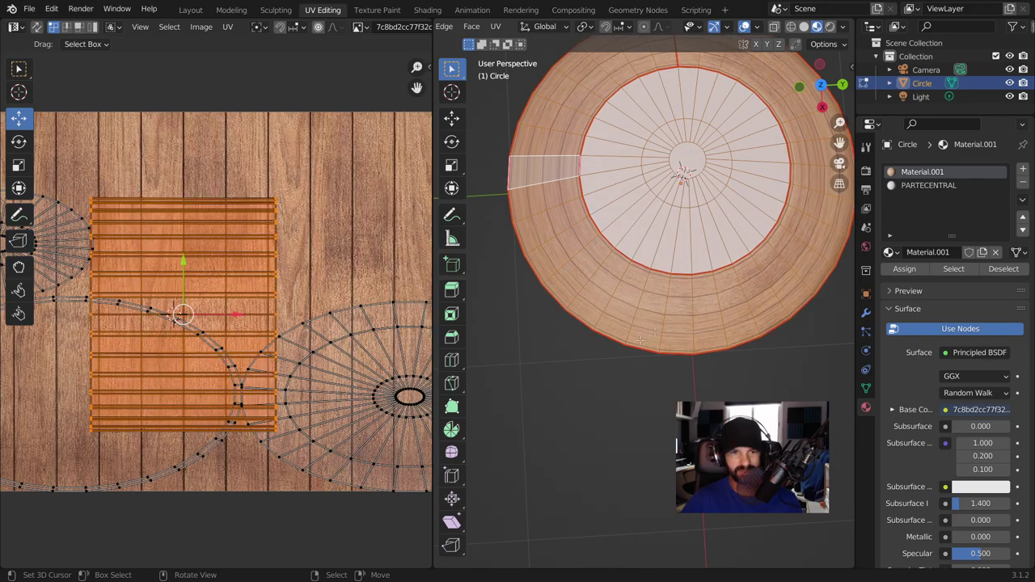
scroll(532, 277, "down", 5)
scroll(301, 339, "down", 2)
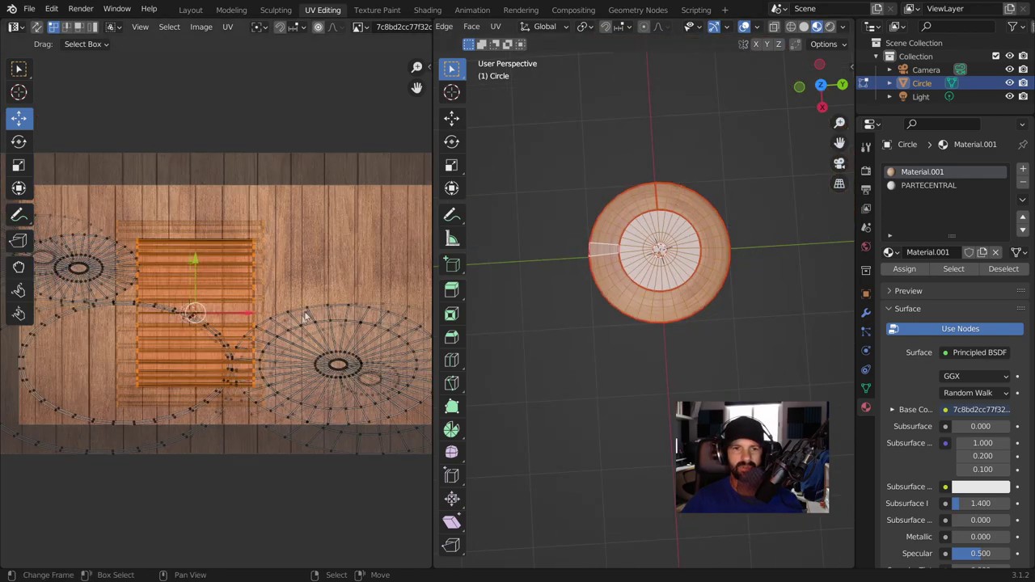
scroll(300, 340, "down", 3)
left_click(92, 27)
left_click(275, 356)
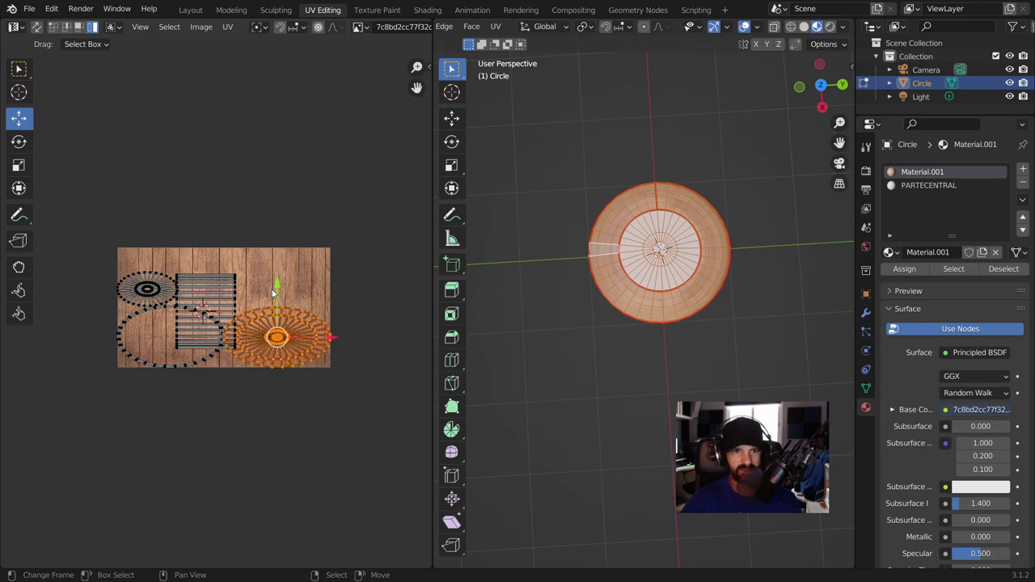
left_click_drag(274, 294, 70, 394)
- Move the large circle island down off the planks and the small one up, then widen the 3D view
left_click(124, 354)
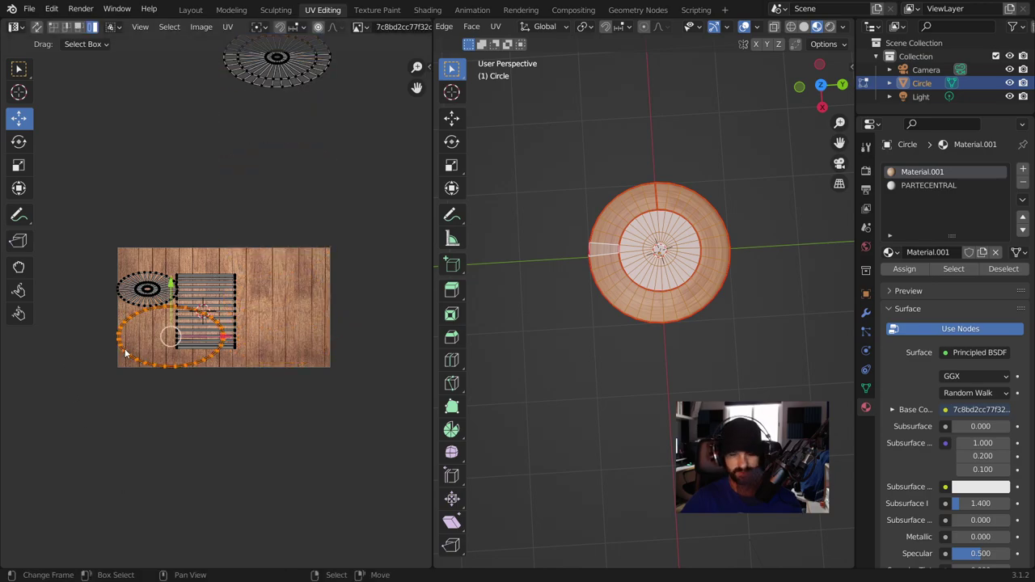
left_click_drag(131, 348, 131, 501)
mouse_move(161, 286)
left_mouse_down()
mouse_move(178, 158)
mouse_move(199, 121)
left_mouse_up()
scroll(212, 270, "up", 6)
scroll(212, 269, "down", 1)
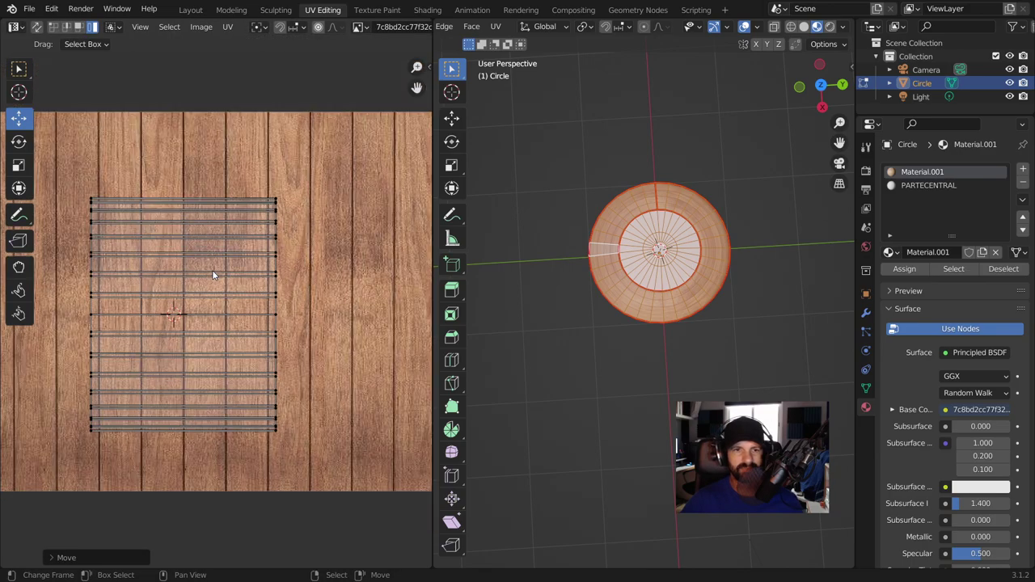
left_click_drag(435, 231, 627, 235)
scroll(698, 255, "up", 4)
scroll(698, 255, "down", 3)
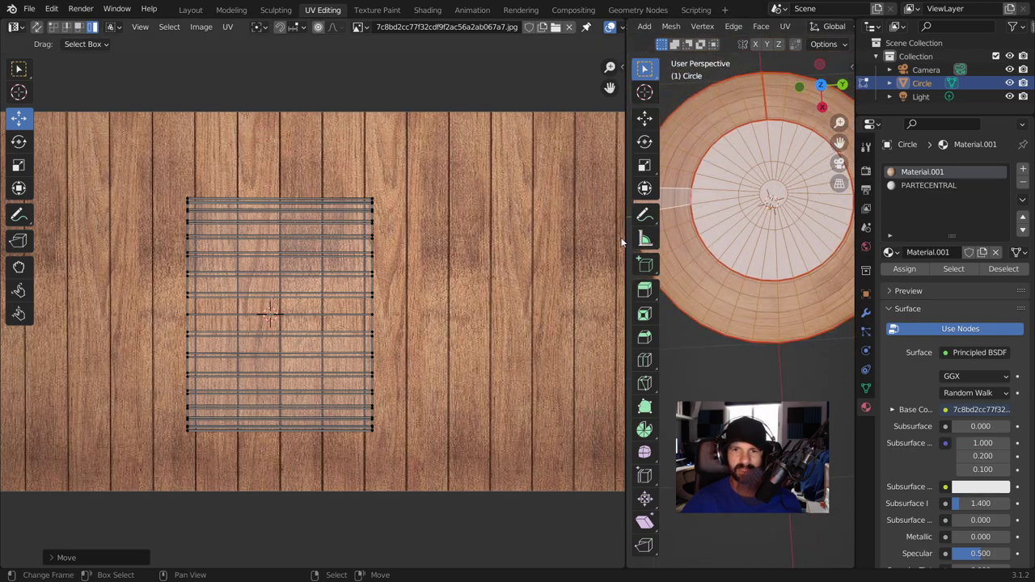
- Select all rim UVs in vertex mode and move the grid's top row upward on the wood image
left_click_drag(627, 234, 548, 241)
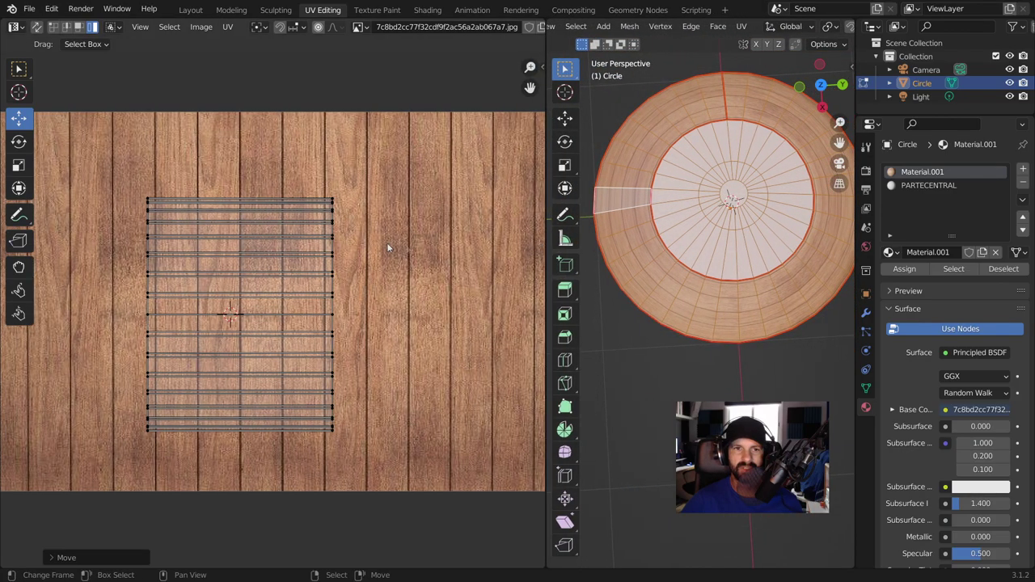
scroll(387, 241, "up", 2)
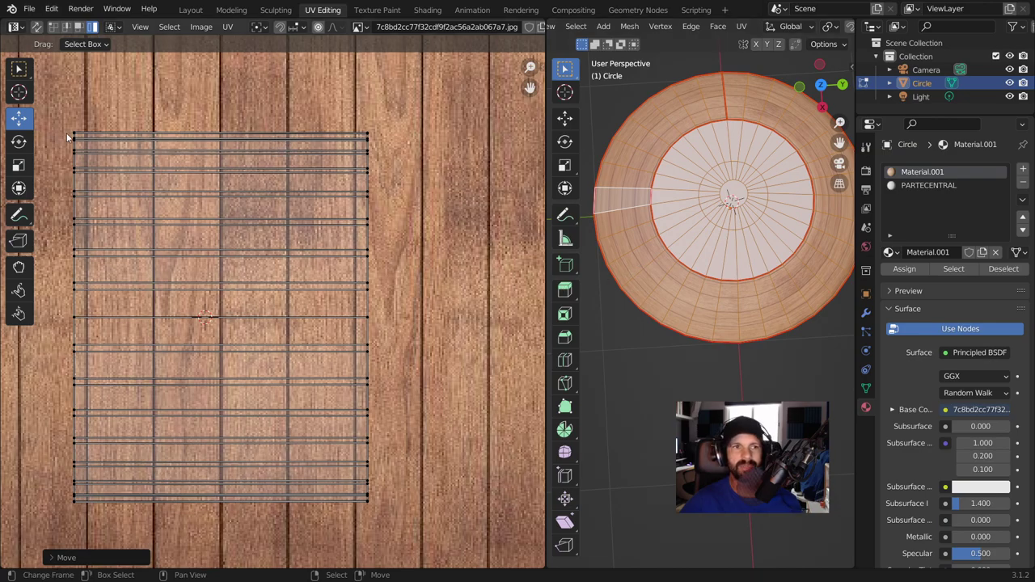
key("a")
left_click(53, 26)
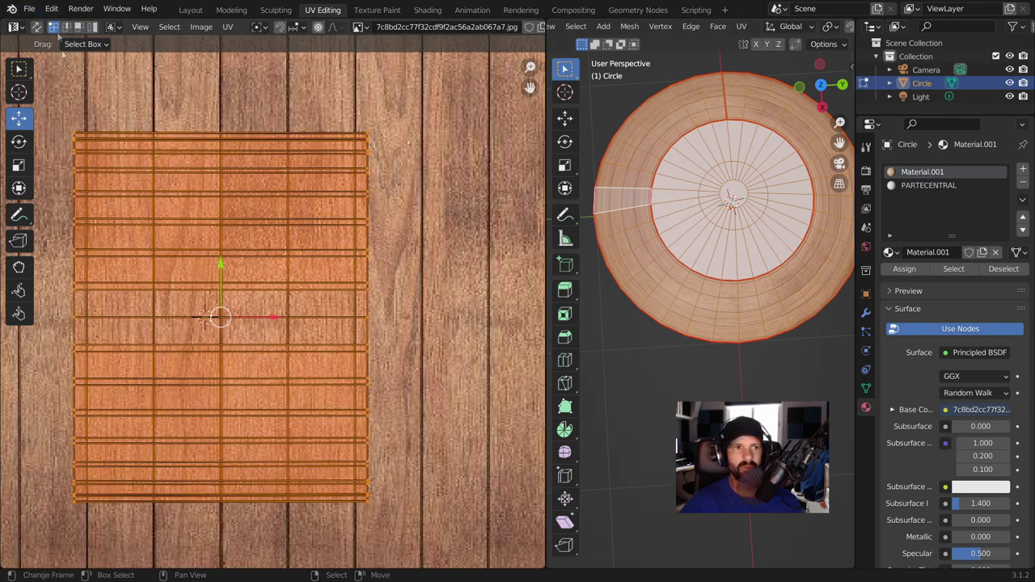
left_click(72, 129)
left_click(368, 133, "ctrl")
left_click_drag(218, 82, 199, 97)
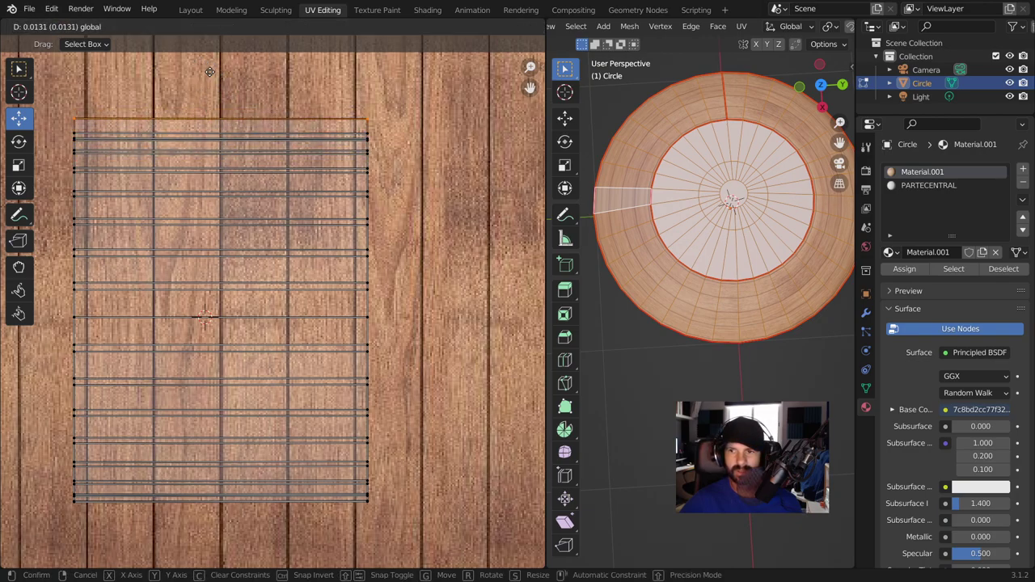
left_click_drag(199, 97, 226, 101)
- Lift the top UV edge row even higher on the plank image
scroll(678, 385, "up", 2)
scroll(678, 385, "up", 2)
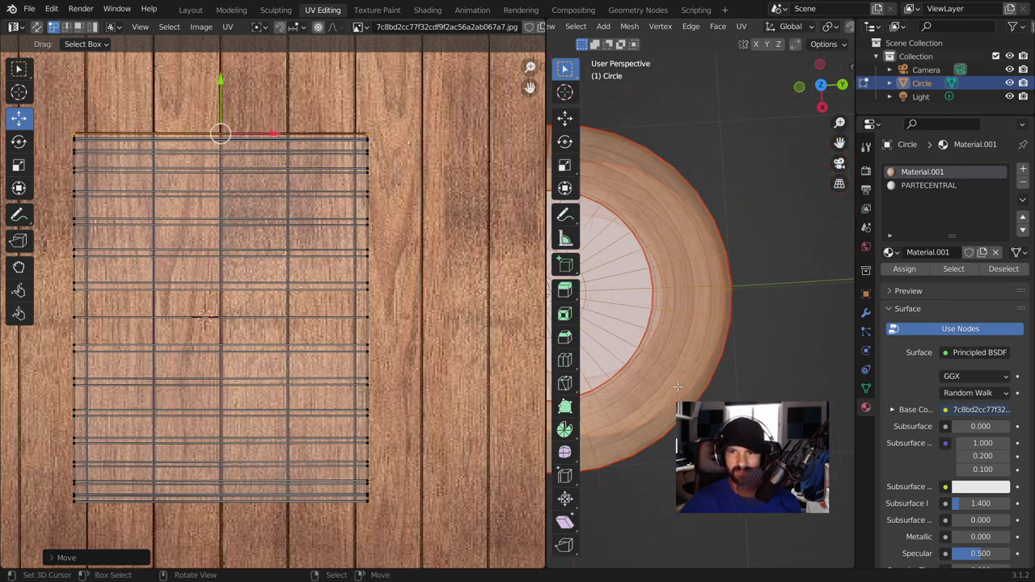
scroll(678, 385, "up", 2)
scroll(678, 385, "up", 1)
scroll(696, 374, "down", 2)
scroll(718, 363, "down", 1)
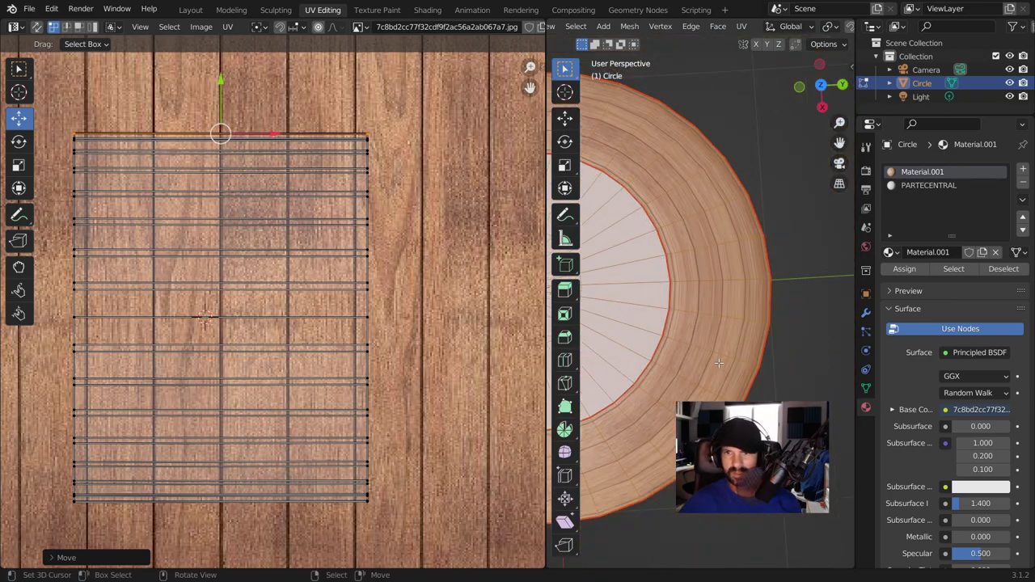
scroll(718, 363, "up", 2)
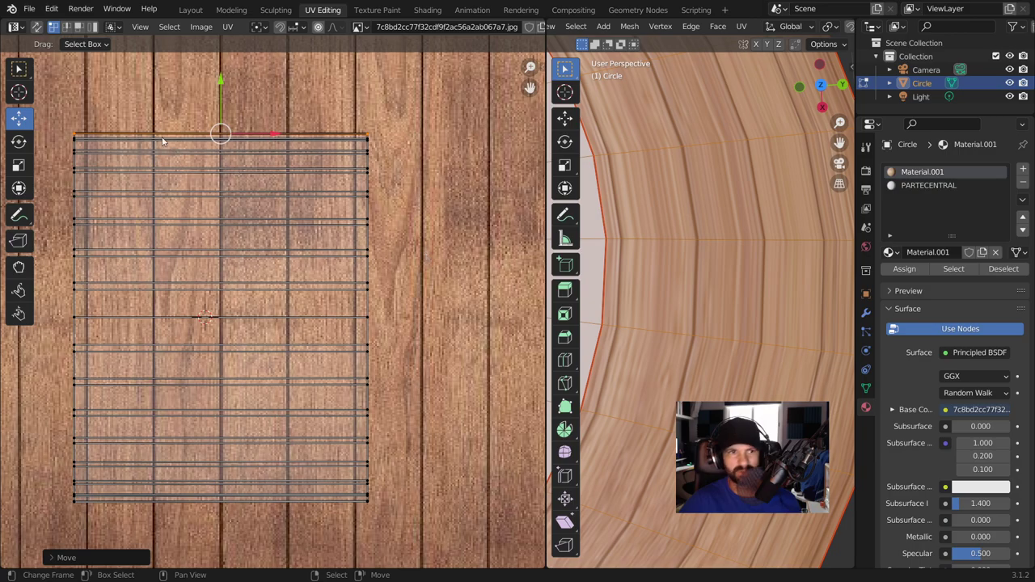
left_click_drag(225, 91, 215, 72)
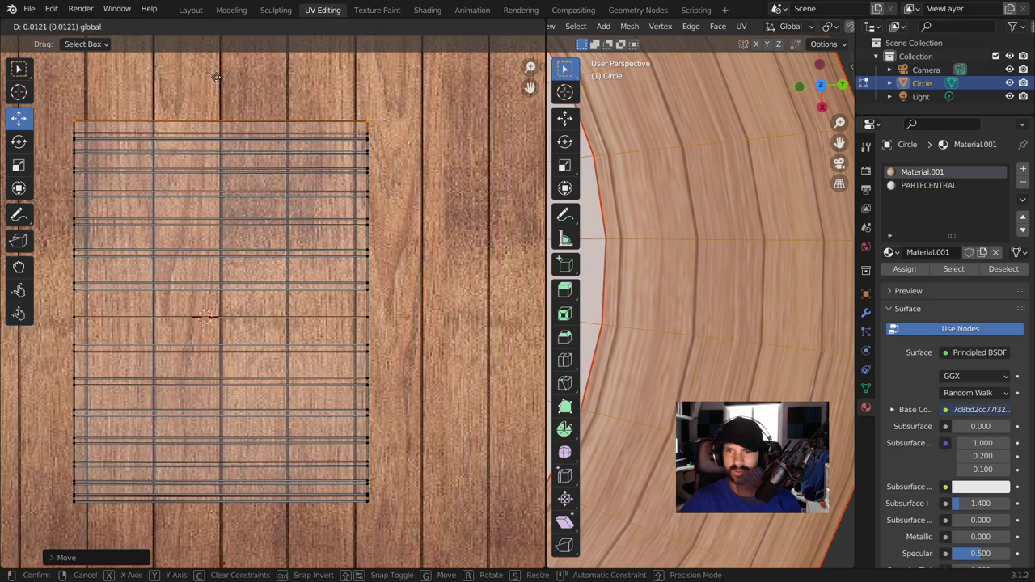
left_click_drag(215, 72, 217, 62)
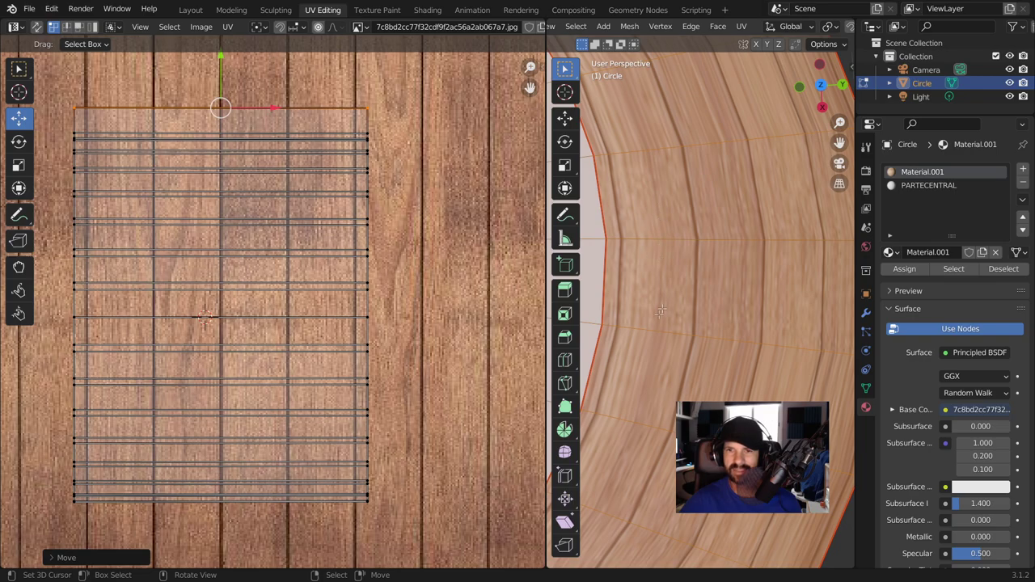
- Raise the next edge row down, then reselect the whole top edge row
left_click(367, 134)
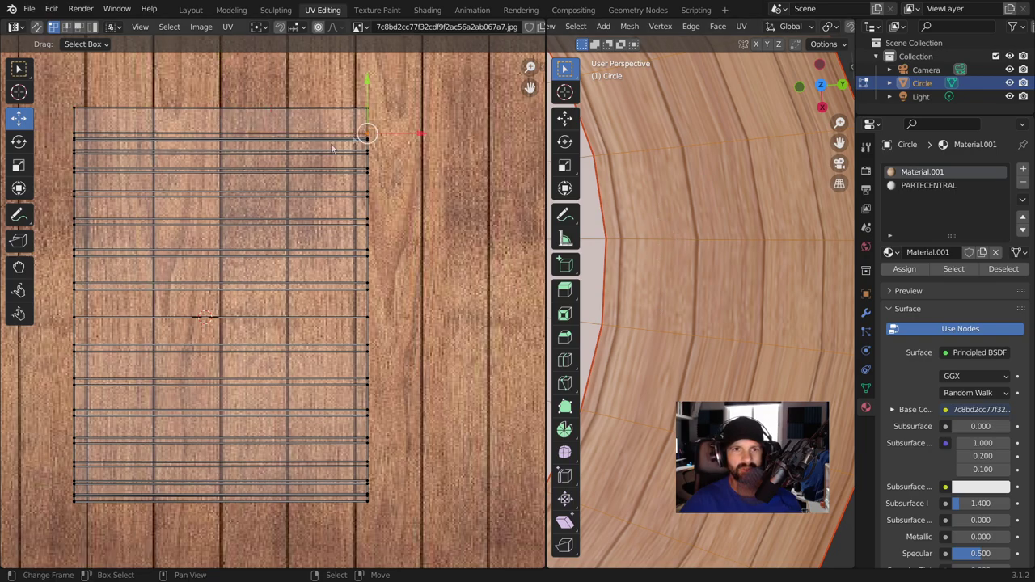
left_click(81, 131)
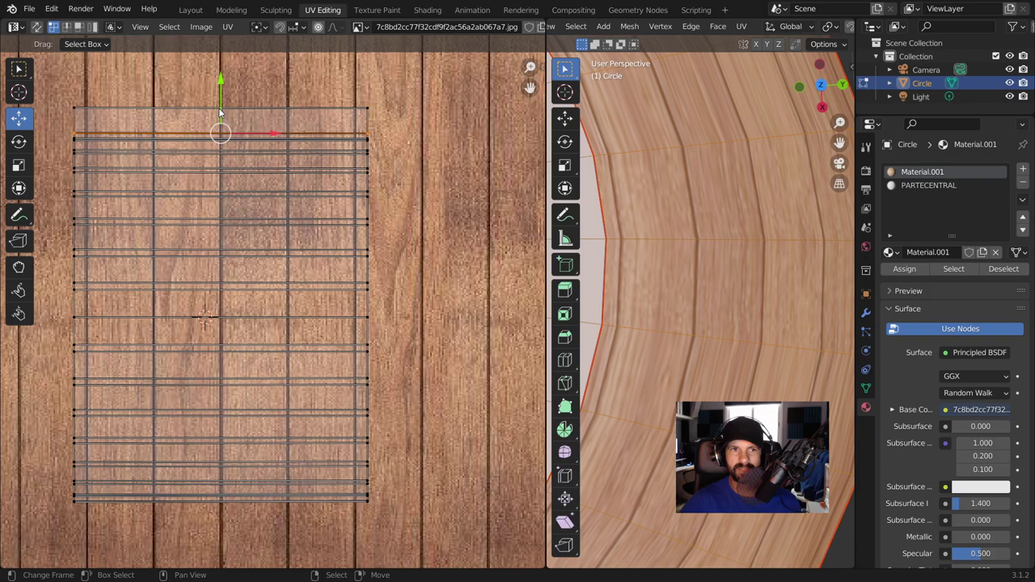
left_click_drag(220, 110, 219, 100)
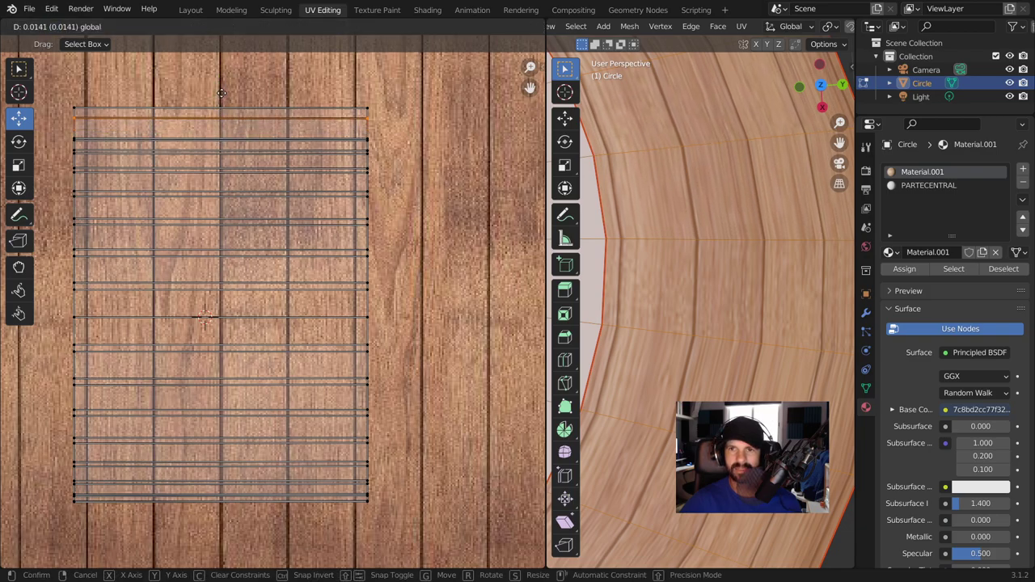
left_click_drag(221, 93, 226, 87)
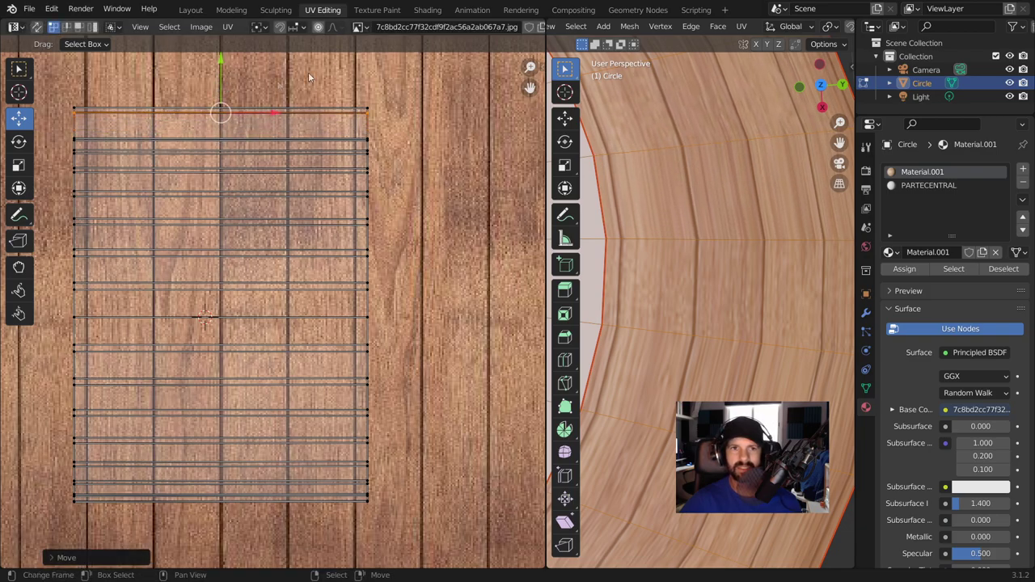
left_click(376, 98)
left_click(217, 108)
- Move the top edge row up, then raise the row below it toward it
left_click_drag(217, 105, 220, 60)
left_click(368, 141)
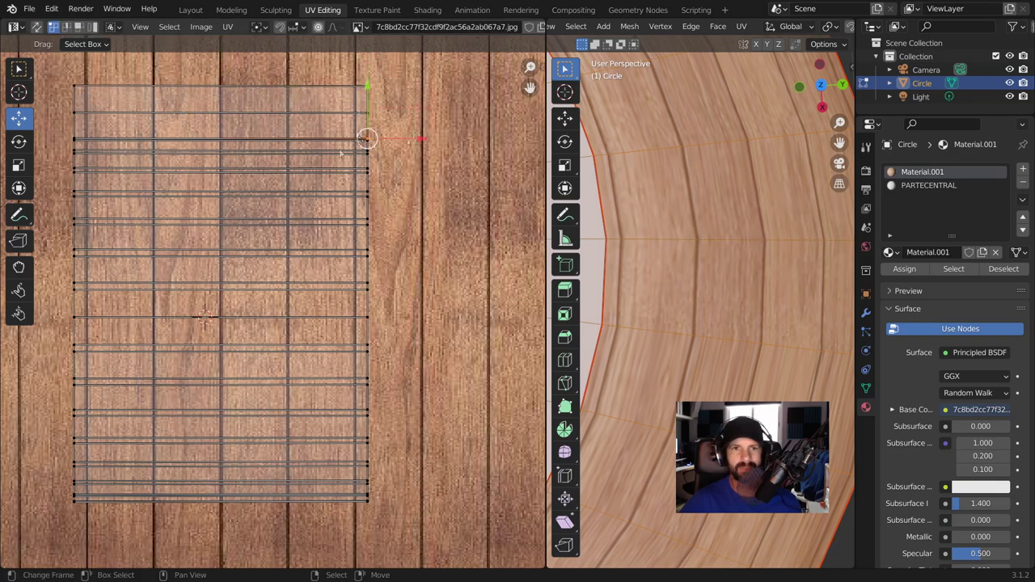
left_click(81, 139, "alt")
left_click_drag(217, 120, 208, 96)
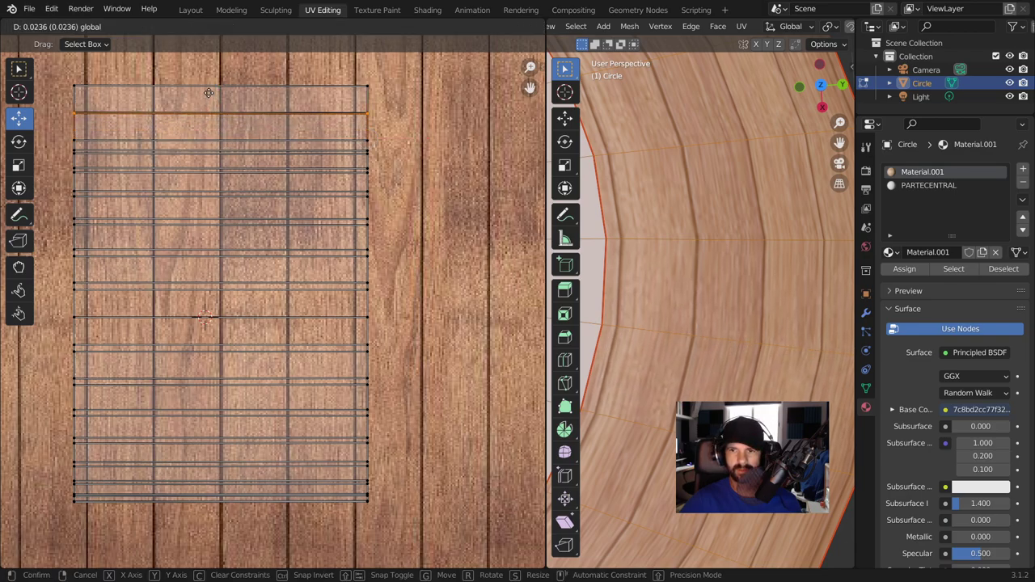
left_click_drag(207, 96, 218, 105)
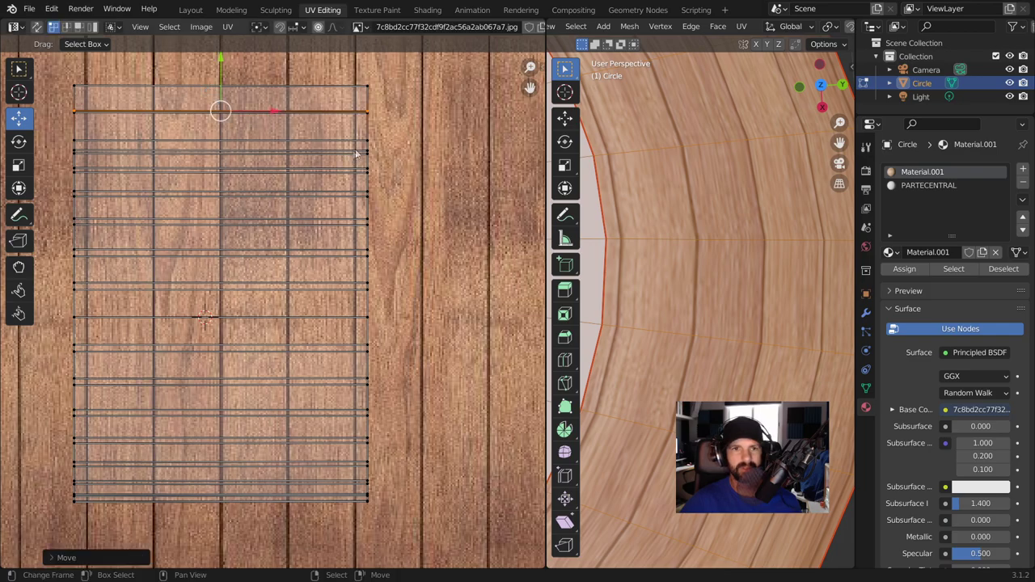
- Slide the next two edge rows strictly upward along Y on the wood image
left_click(76, 142, "alt")
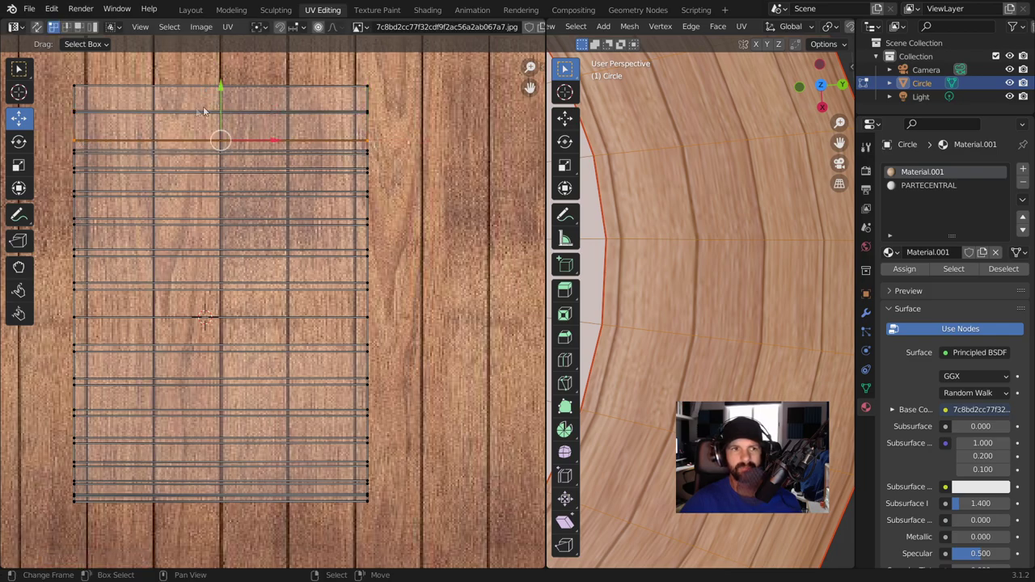
left_click_drag(225, 112, 215, 97)
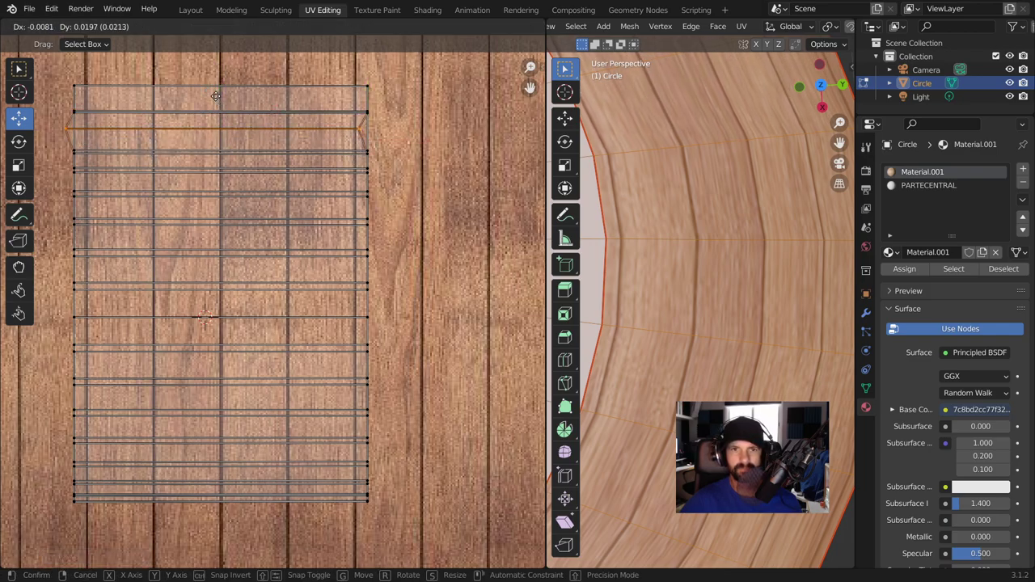
key("y")
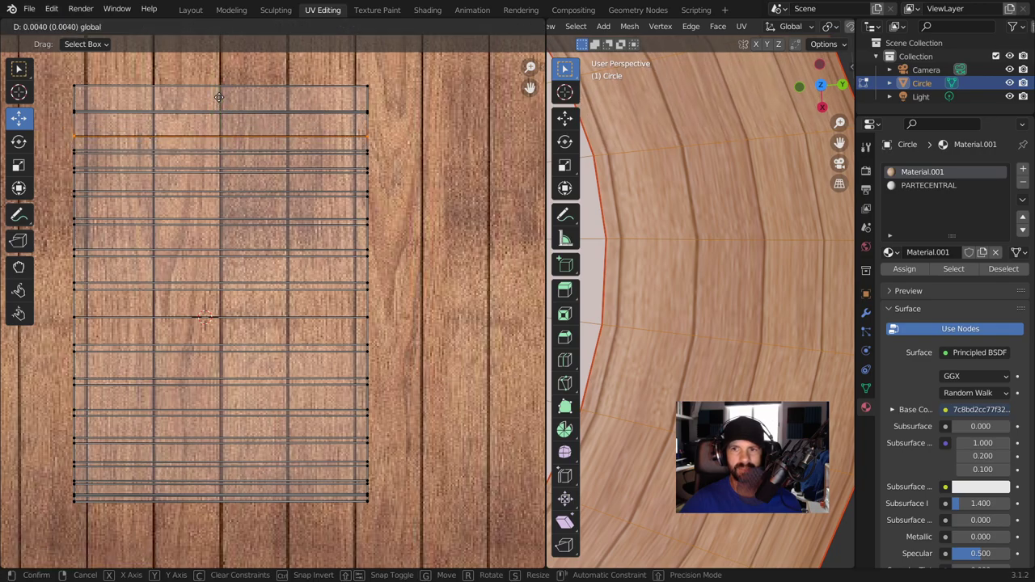
left_click(219, 96)
left_click(91, 149)
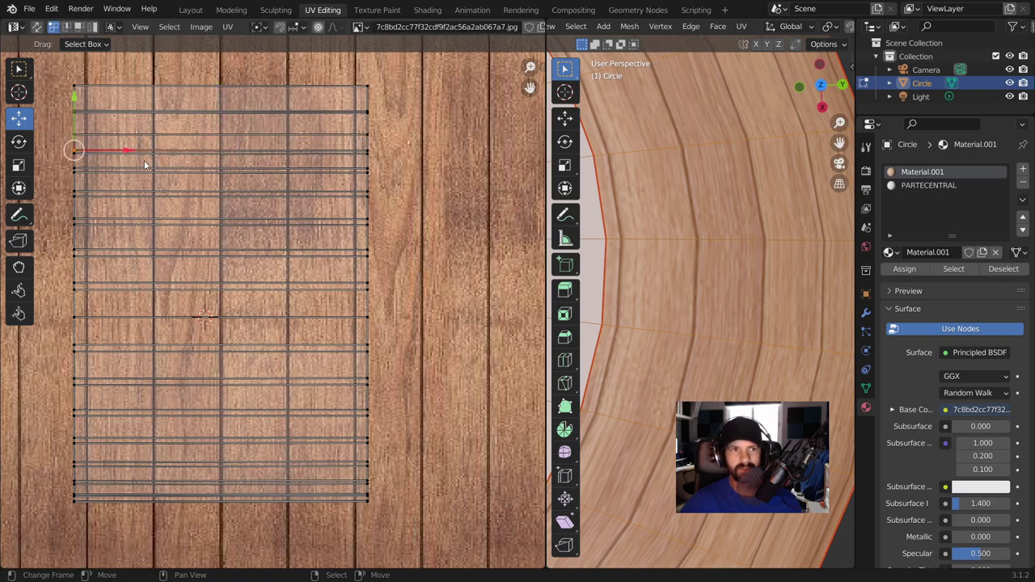
left_click_drag(227, 111, 226, 101)
left_click(187, 136)
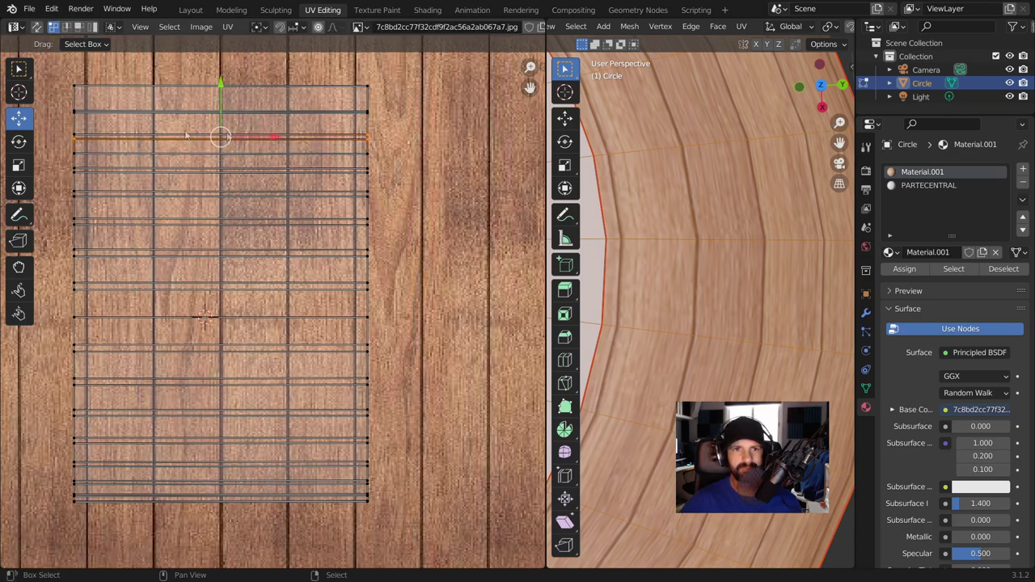
- Select a lower edge row, cancel an overshooting move, and nudge it slightly upward instead
mouse_move(71, 76)
left_mouse_down()
mouse_move(191, 98)
mouse_move(230, 57)
left_mouse_up()
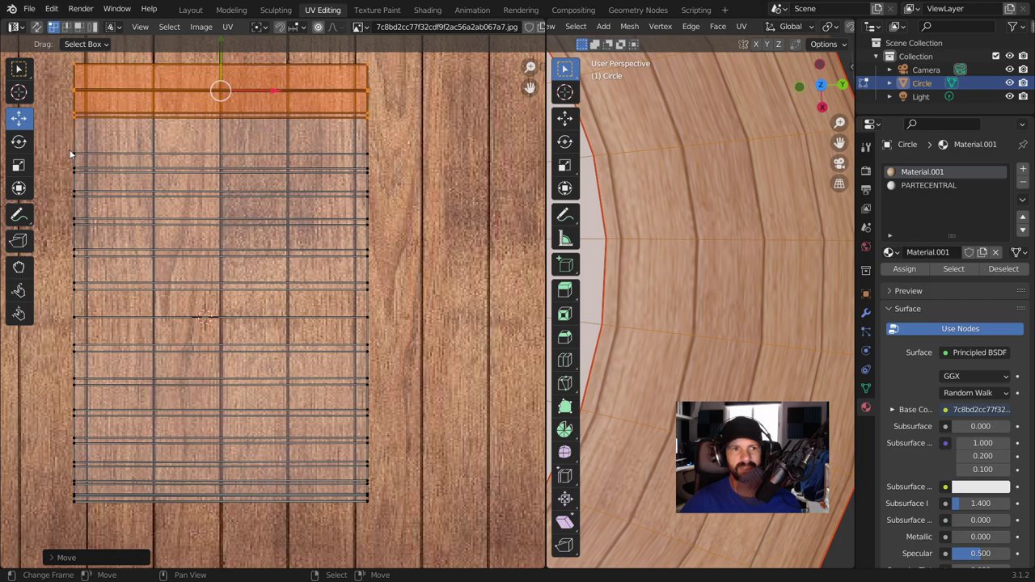
left_click(70, 153)
left_click(71, 153, "alt")
left_click_drag(221, 143, 228, 119)
right_click(228, 119)
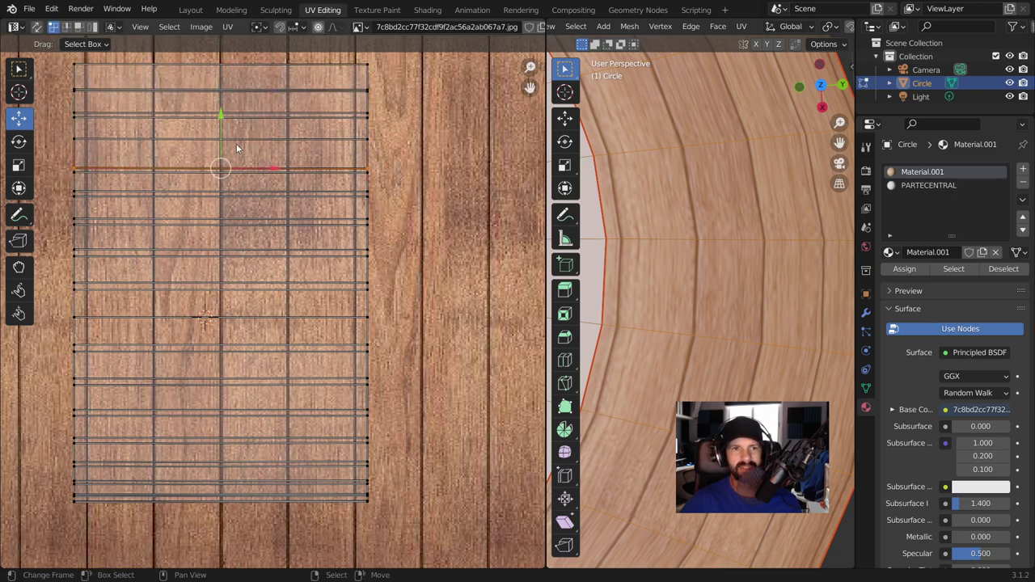
left_click_drag(225, 143, 217, 137)
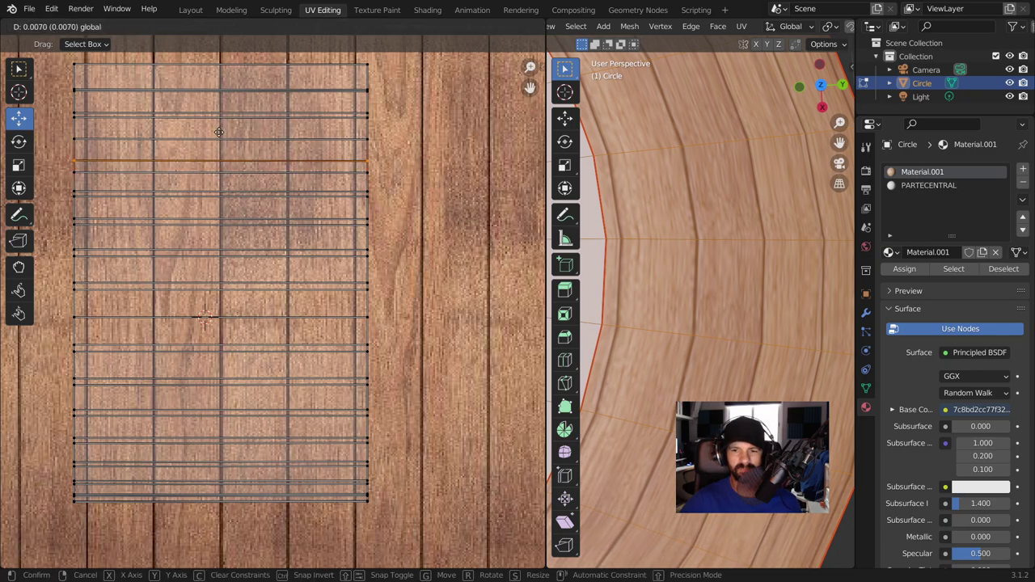
left_click_drag(216, 138, 216, 144)
scroll(691, 392, "down", 4)
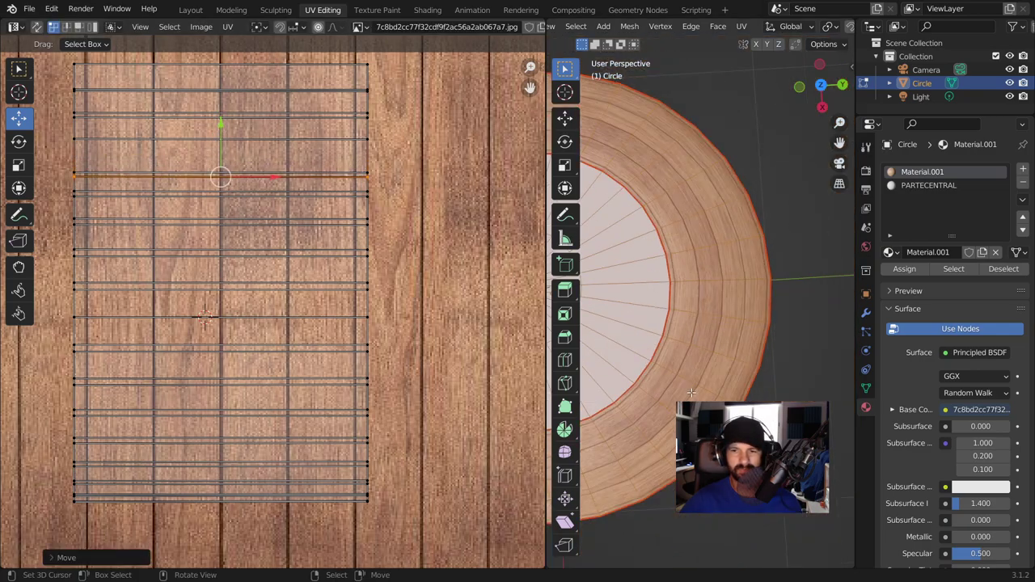
scroll(689, 391, "up", 1)
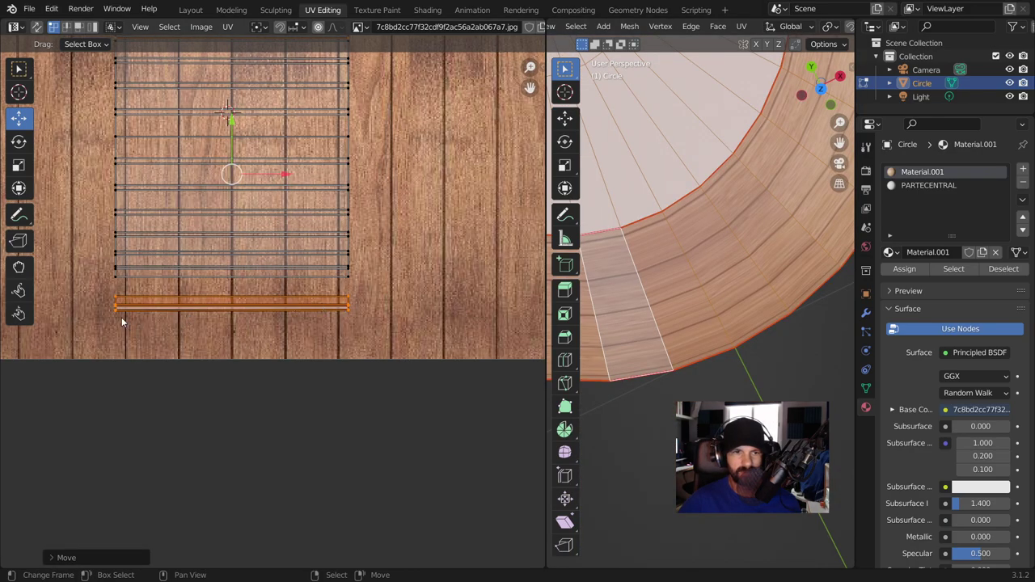
- Select the rim grid's bottom UV row and pull it further down the wood image
left_click(121, 322)
key("g")
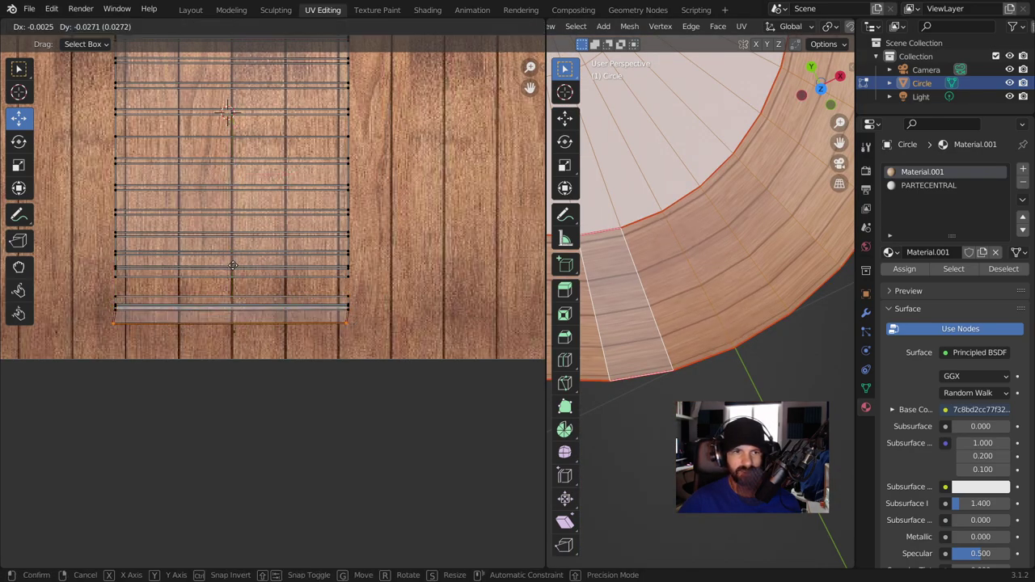
left_click(232, 280)
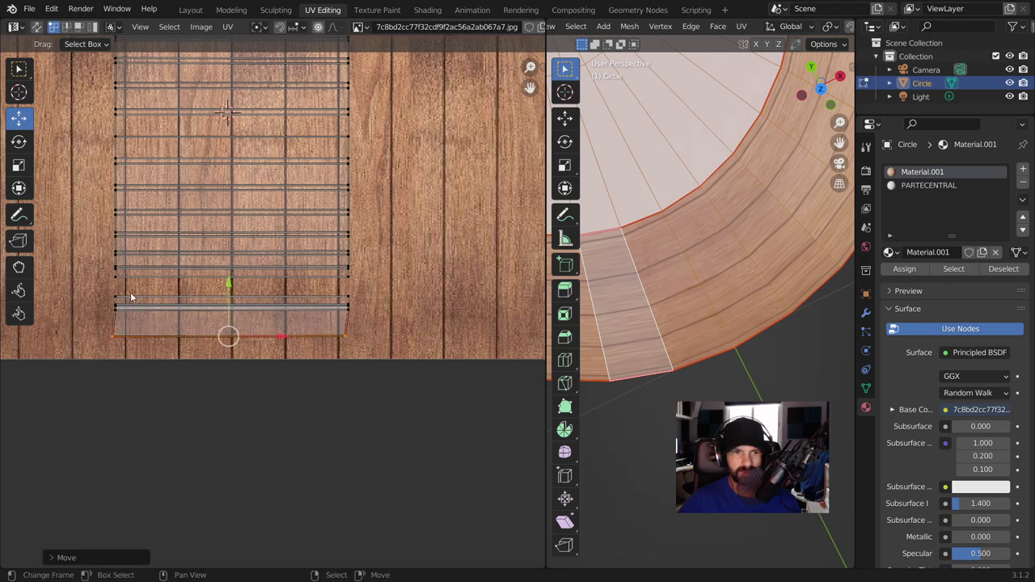
left_click_drag(275, 339, 282, 336)
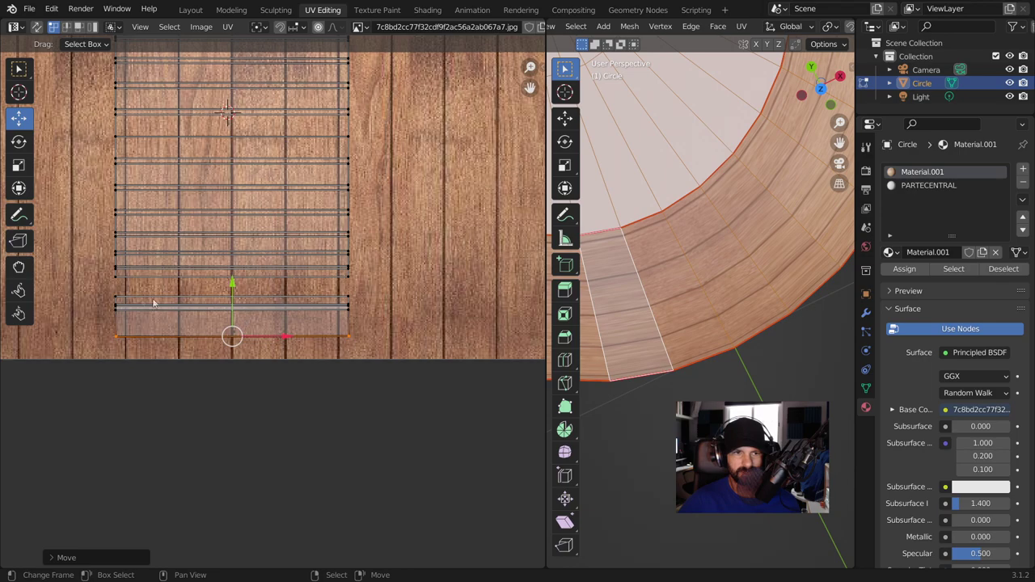
left_click(123, 312)
left_click(347, 310, "shift")
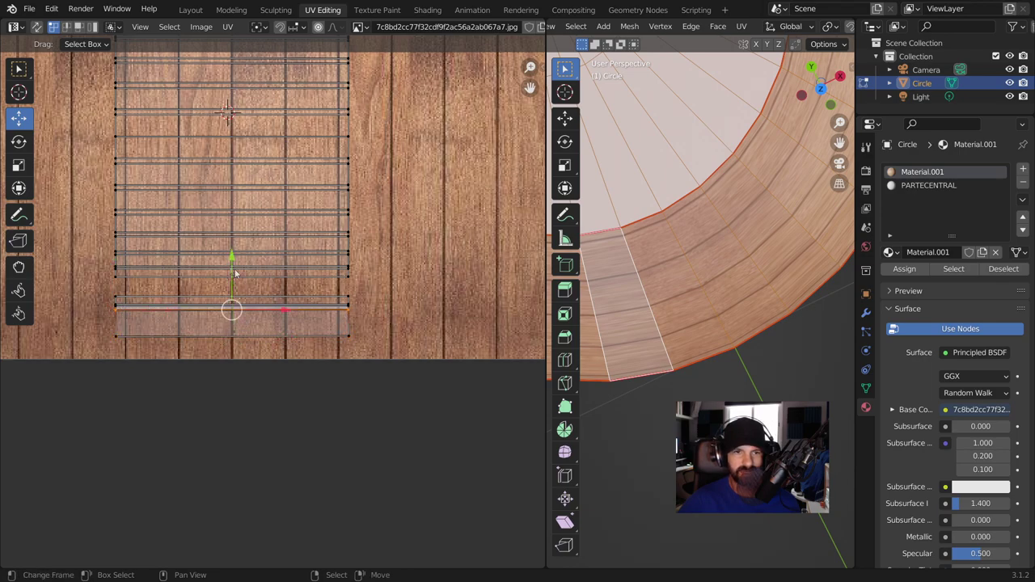
left_click_drag(232, 264, 239, 280)
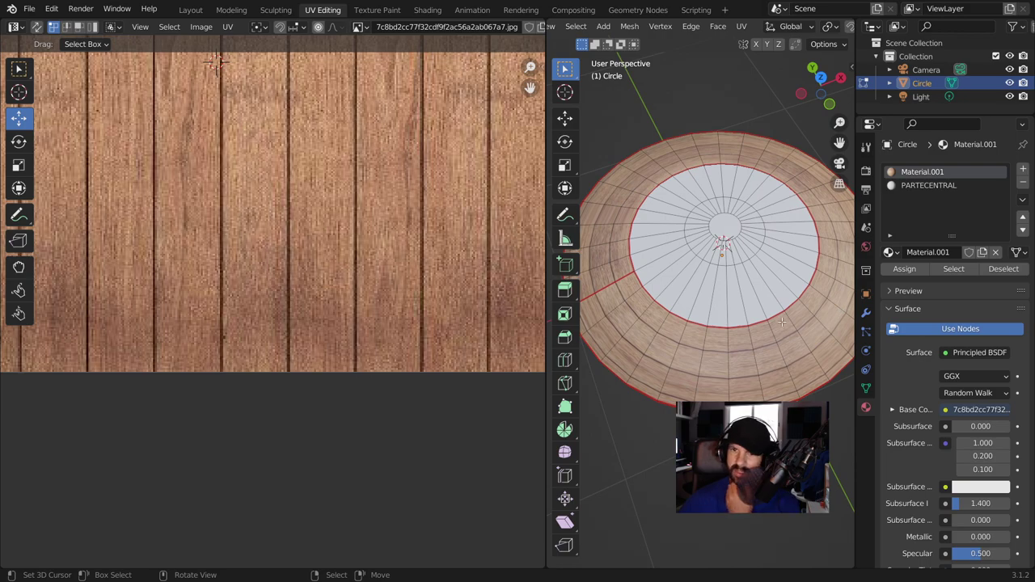
middle_click_drag(686, 376, 781, 386)
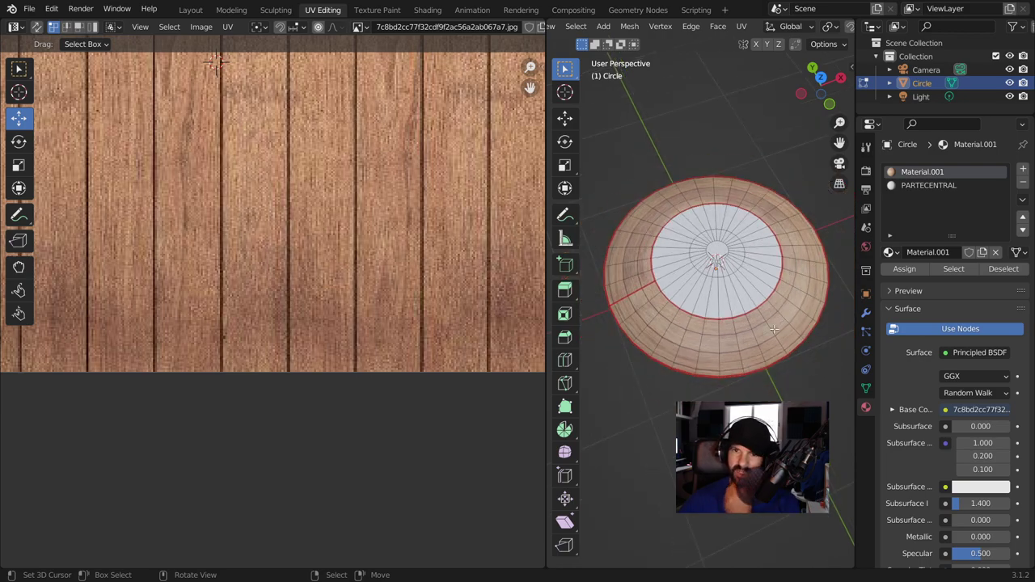
scroll(785, 377, "down", 2)
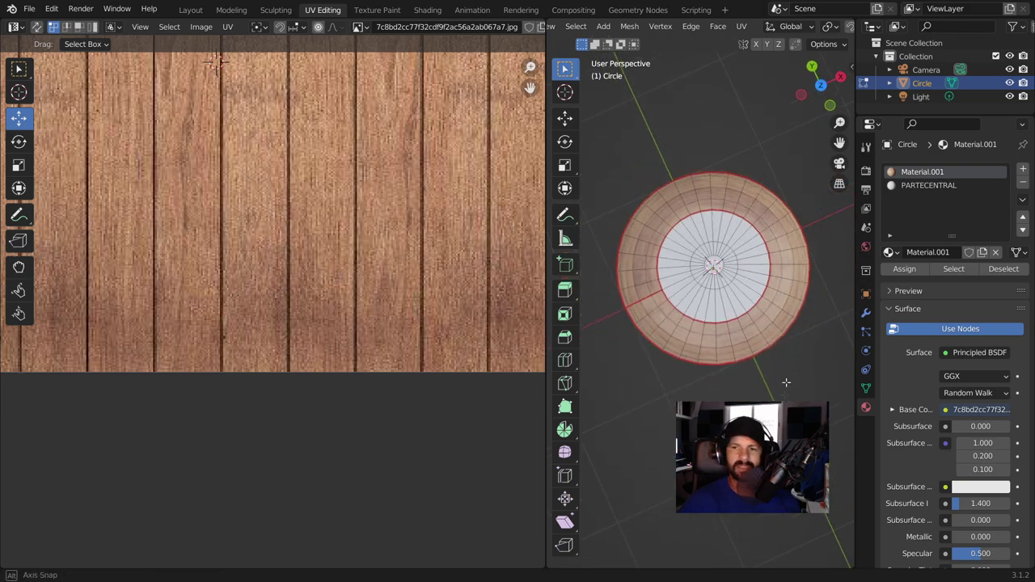
middle_click_drag(786, 382, 773, 310)
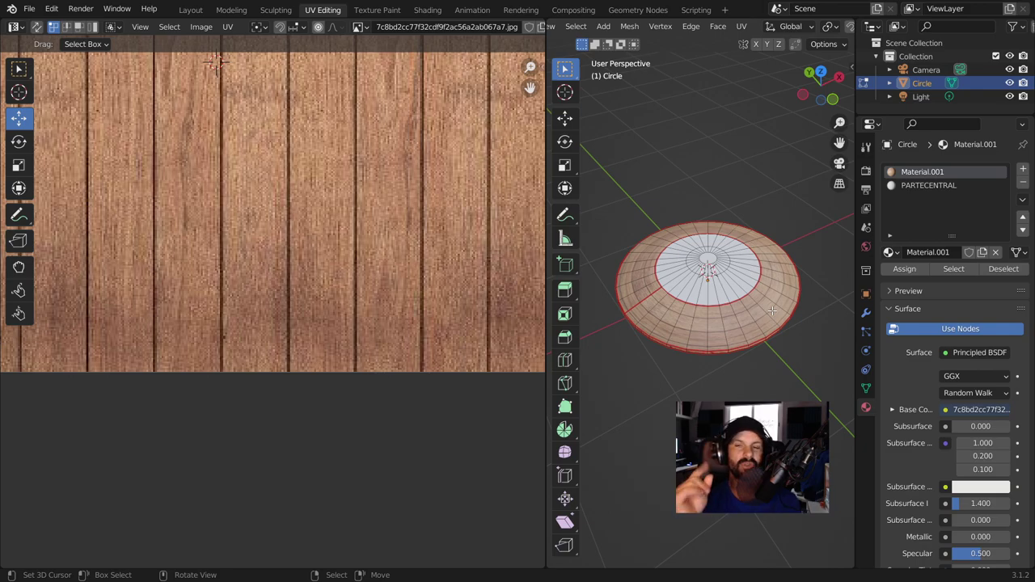
scroll(776, 332, "up", 3)
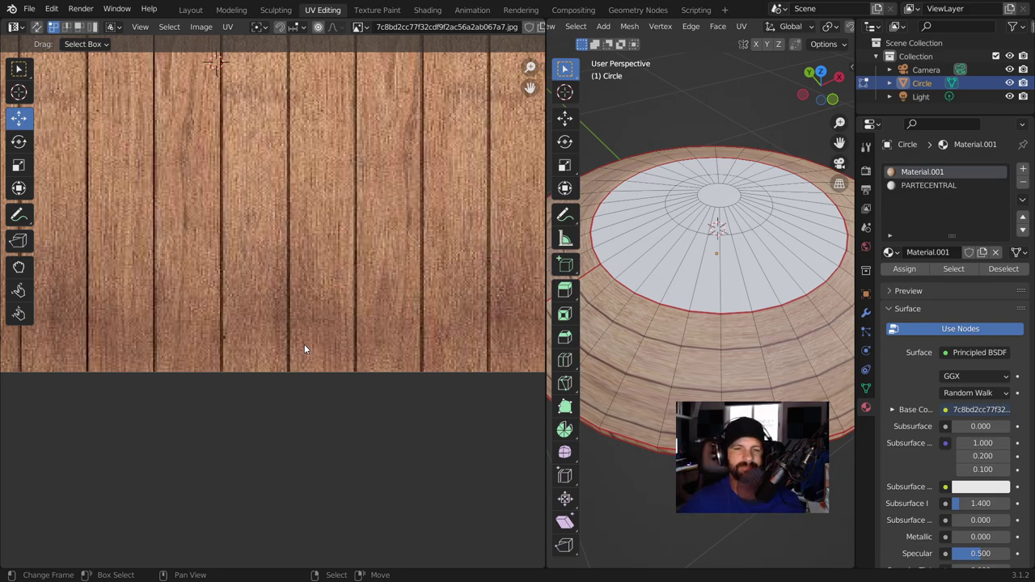
scroll(660, 310, "down", 3)
scroll(660, 310, "down", 1)
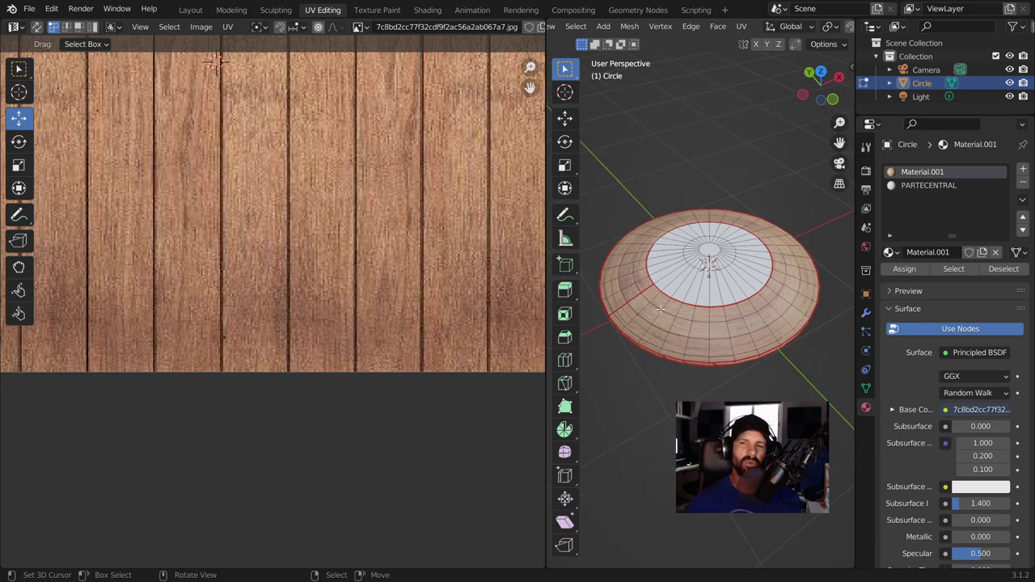
scroll(660, 310, "down", 1)
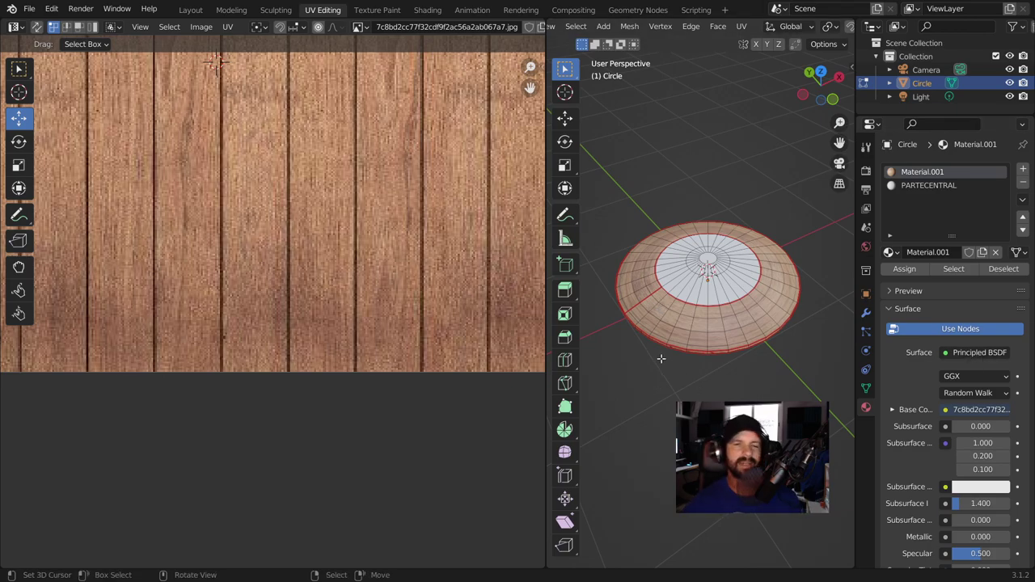
- Select all dome faces so the rim strip and round UV island show over the planks
key("a")
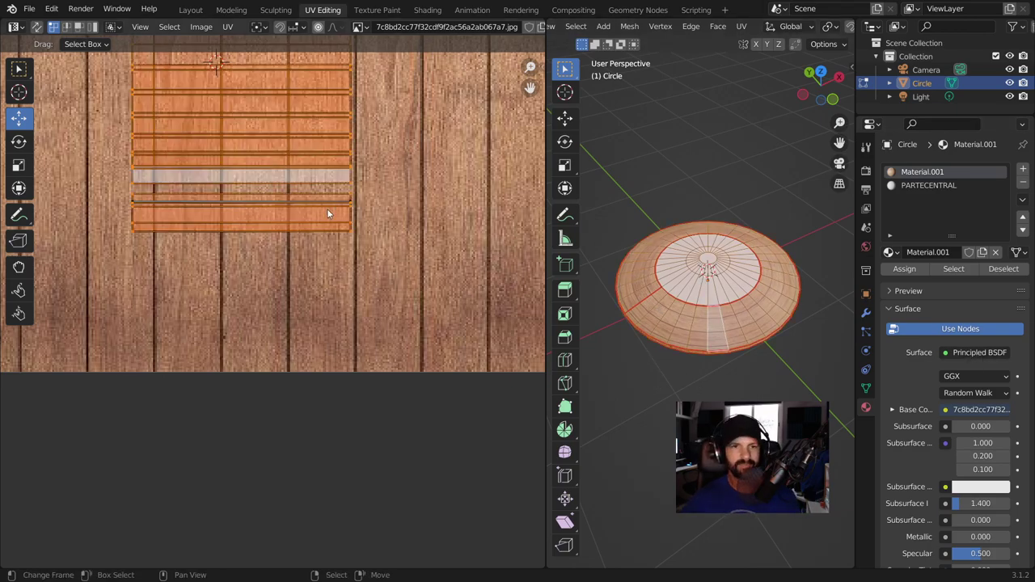
scroll(243, 130, "down", 5)
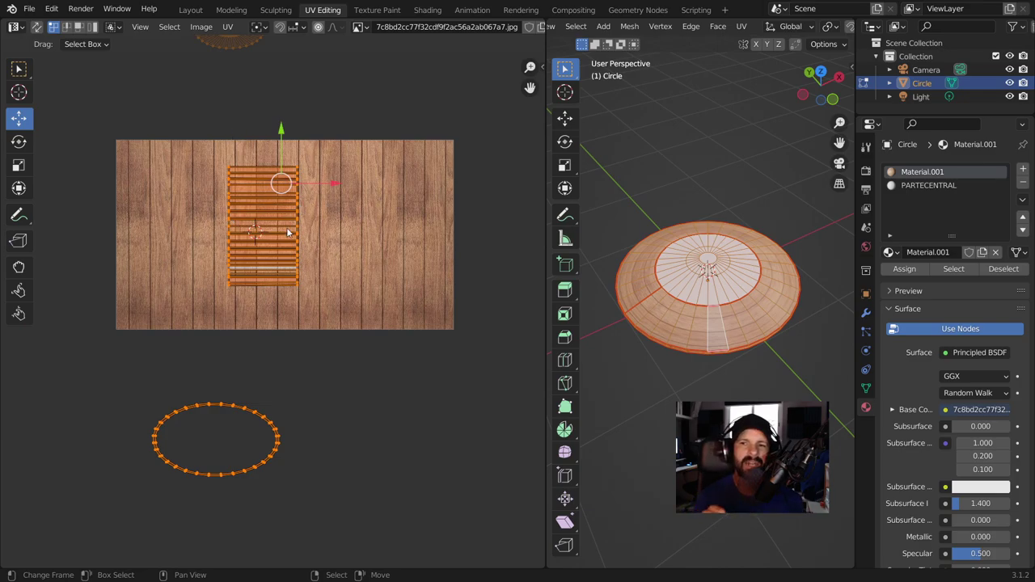
mouse_move(756, 380)
middle_mouse_down()
mouse_move(762, 343)
mouse_move(793, 368)
mouse_move(732, 368)
middle_mouse_up()
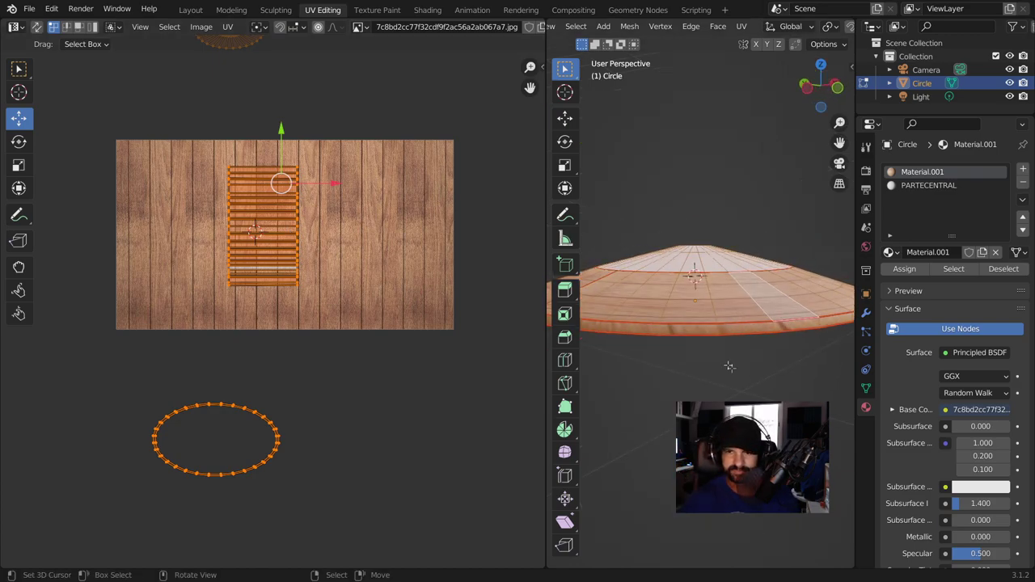
- Select the dome's outer side face loop and Unwrap it into a flat strip
left_click(673, 331)
left_click(672, 331, "alt")
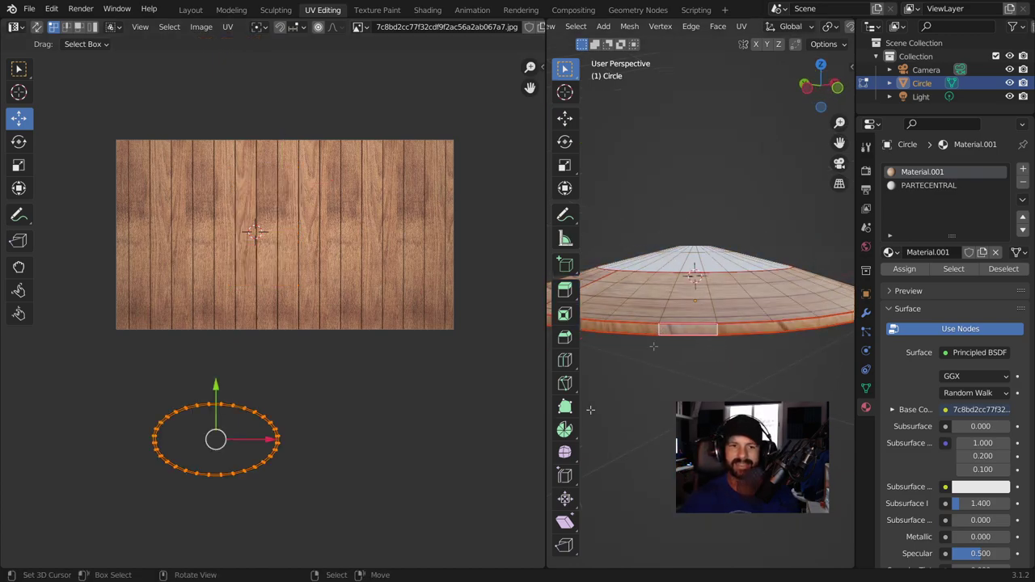
mouse_move(720, 364)
middle_mouse_down()
mouse_move(739, 361)
mouse_move(693, 341)
middle_mouse_up()
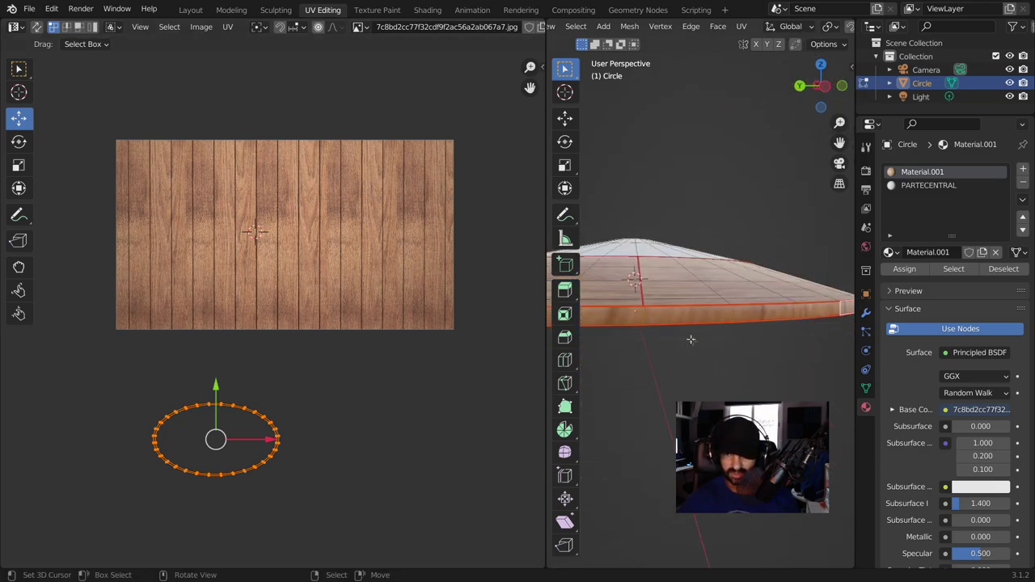
left_click(644, 315)
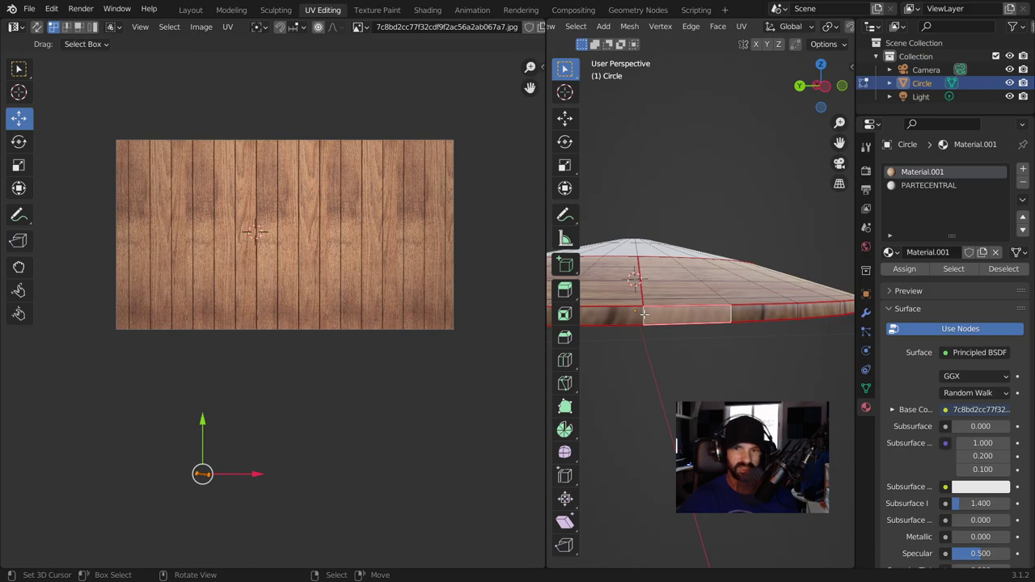
left_click(644, 315, "alt")
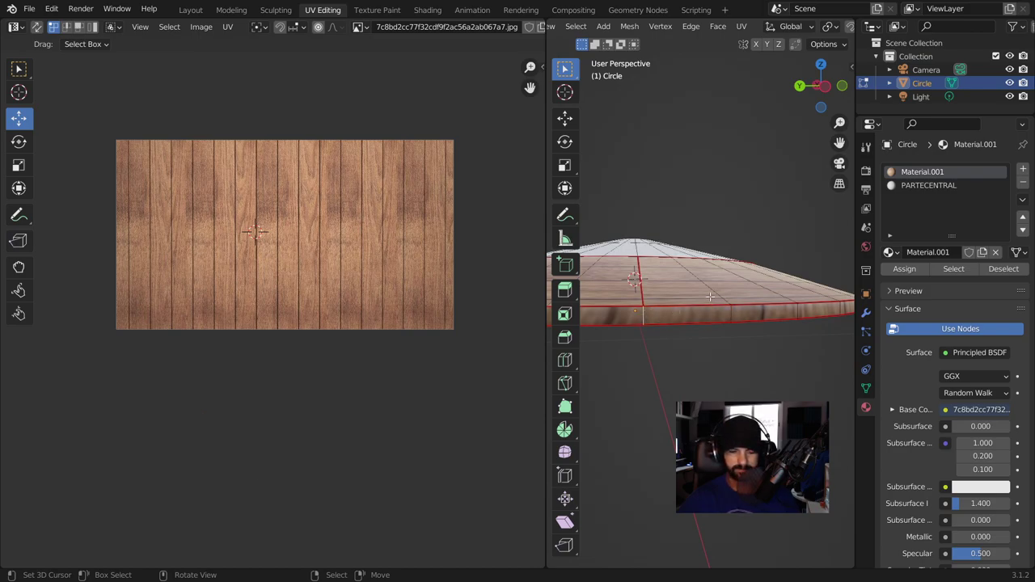
key("u")
left_click(671, 446)
middle_click_drag(672, 448, 696, 437)
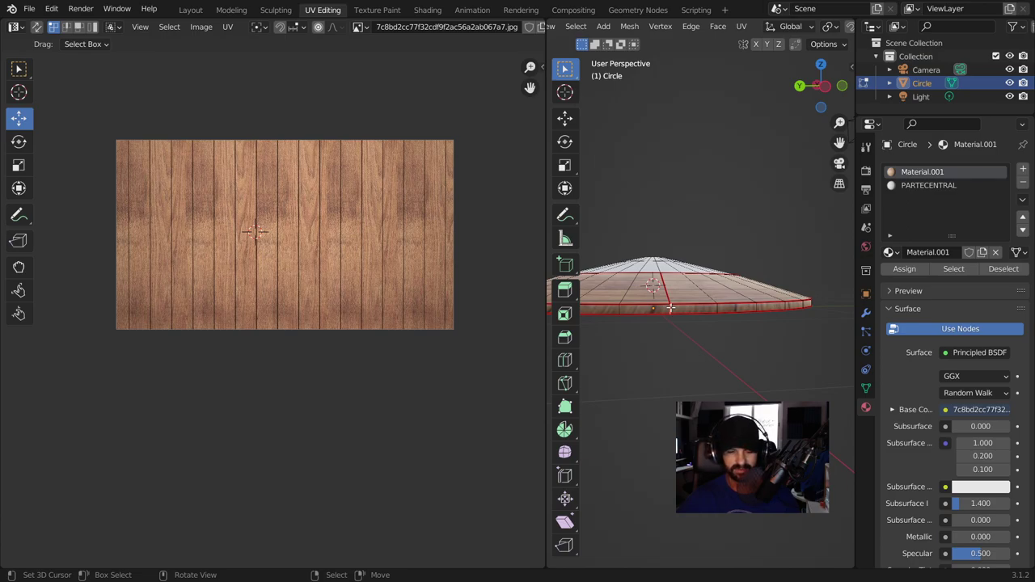
left_click(672, 309)
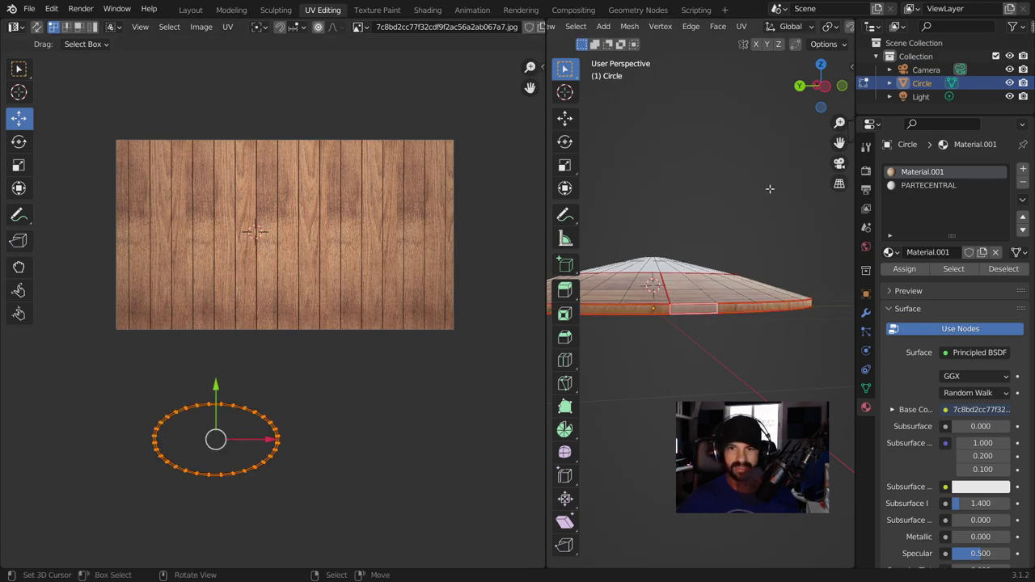
key("u")
left_click(744, 39)
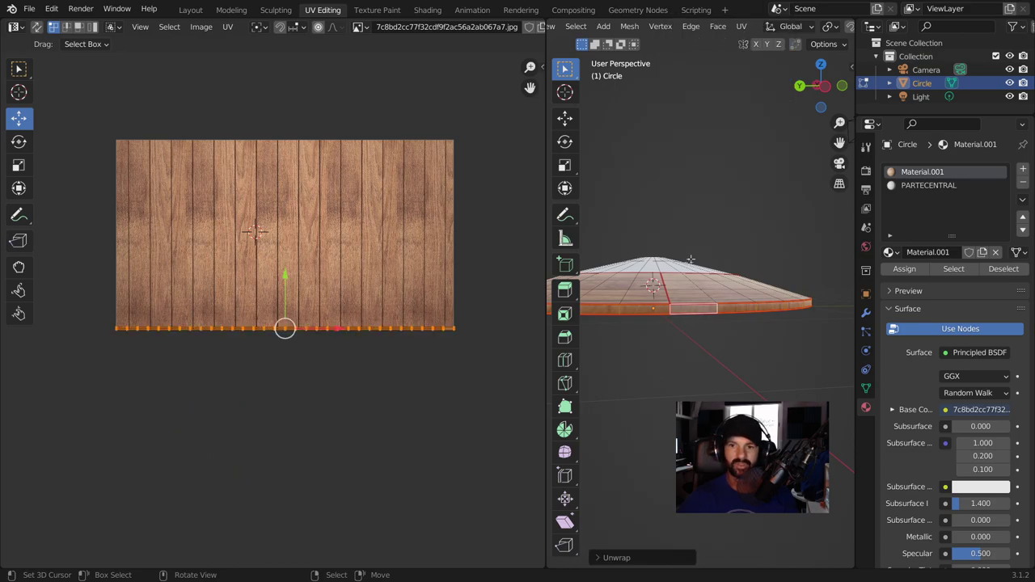
- Select the side band's UV strip and rotate it 90 degrees upright with R 90
scroll(696, 296, "down", 2)
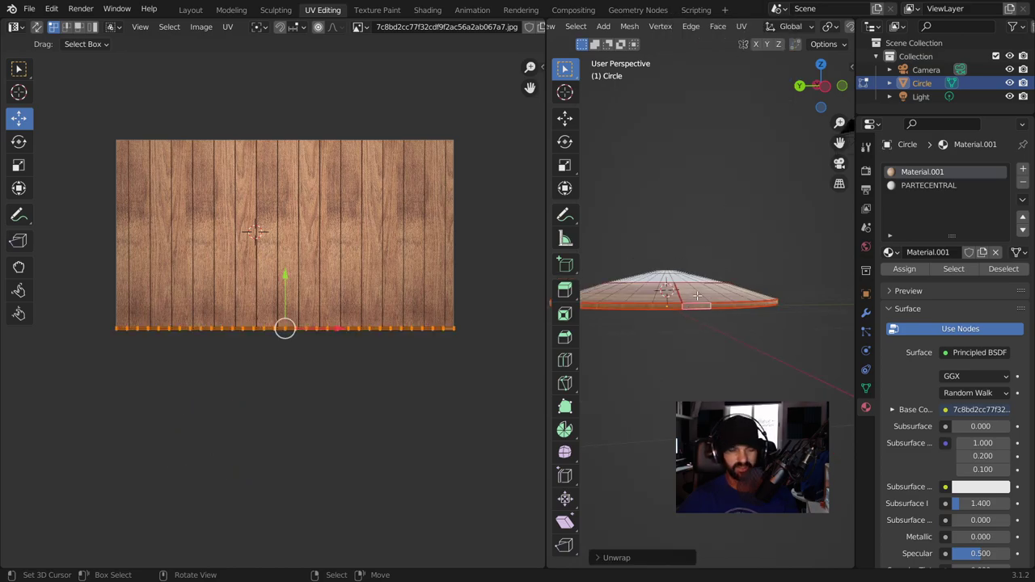
key("a")
scroll(285, 127, "down", 2)
scroll(285, 127, "down", 1)
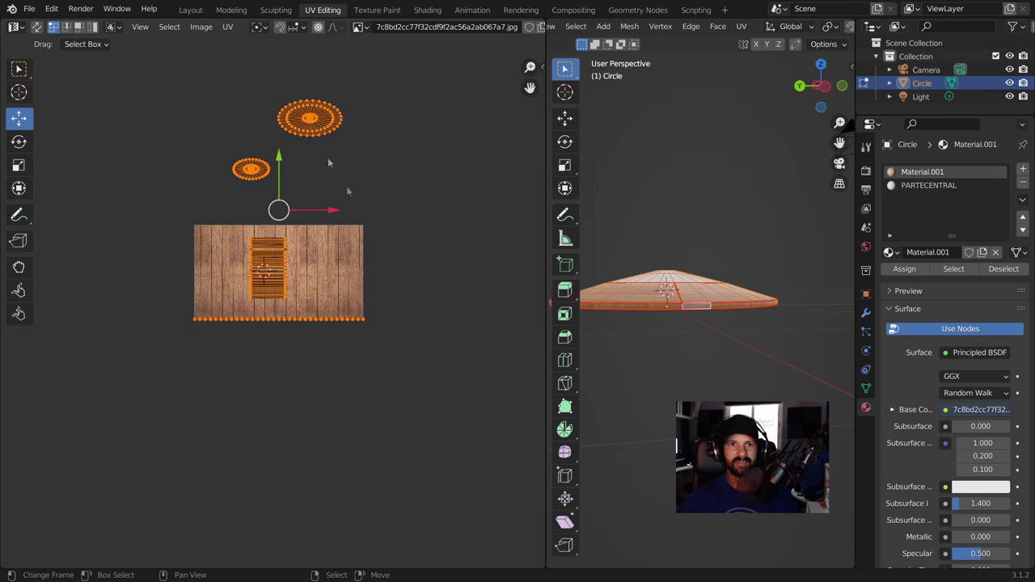
scroll(377, 211, "up", 4)
scroll(378, 211, "down", 1)
left_click(374, 326)
type("r")
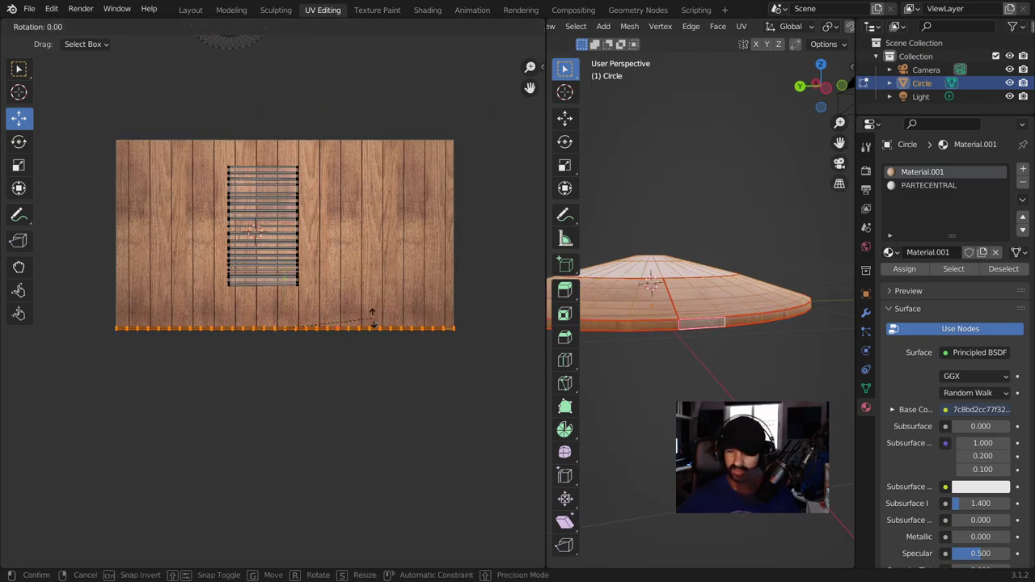
type("90")
key("Return")
- Scale the upright strip down and move it right and up onto a plank
key("s")
left_click(352, 300)
key("g")
left_click(377, 320)
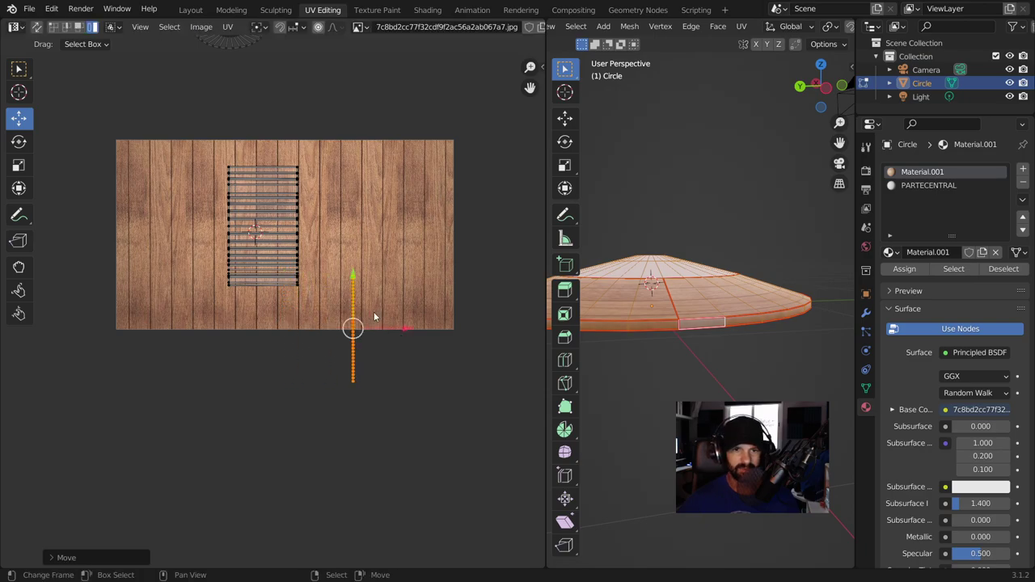
left_click(356, 290)
left_click(349, 307)
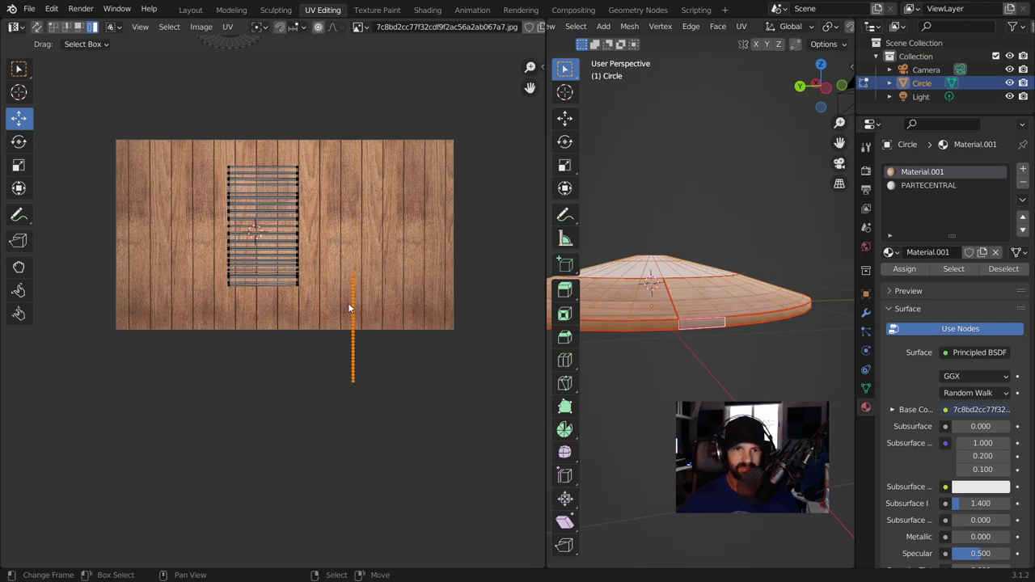
left_click_drag(356, 279, 368, 172)
scroll(369, 172, "up", 2)
- Enlarge the side band's UV strip over the wood image
scroll(350, 184, "up", 3)
scroll(169, 376, "up", 3)
scroll(180, 365, "up", 2)
scroll(180, 365, "up", 2)
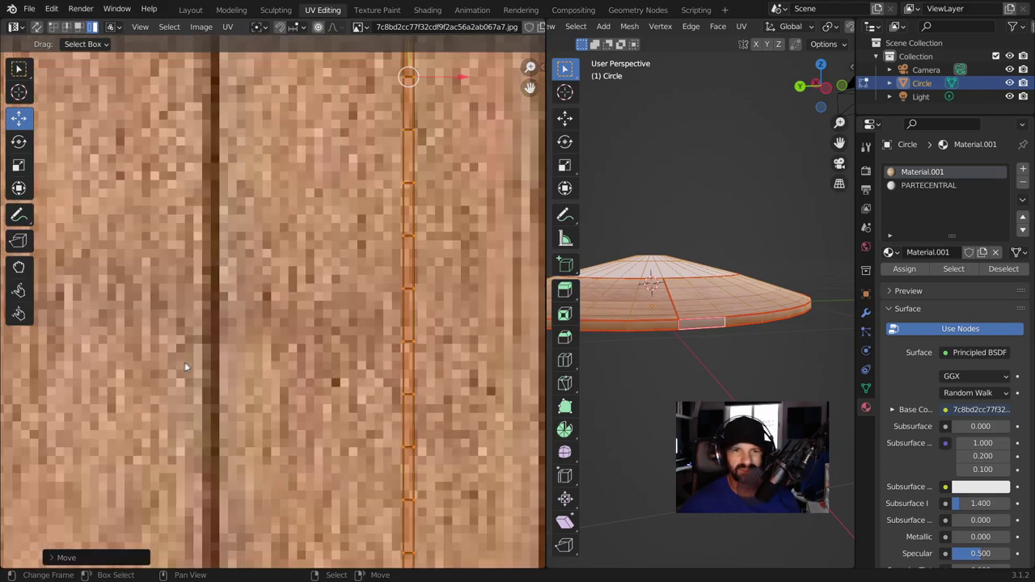
scroll(192, 358, "down", 3)
scroll(768, 363, "up", 2)
scroll(769, 362, "up", 2)
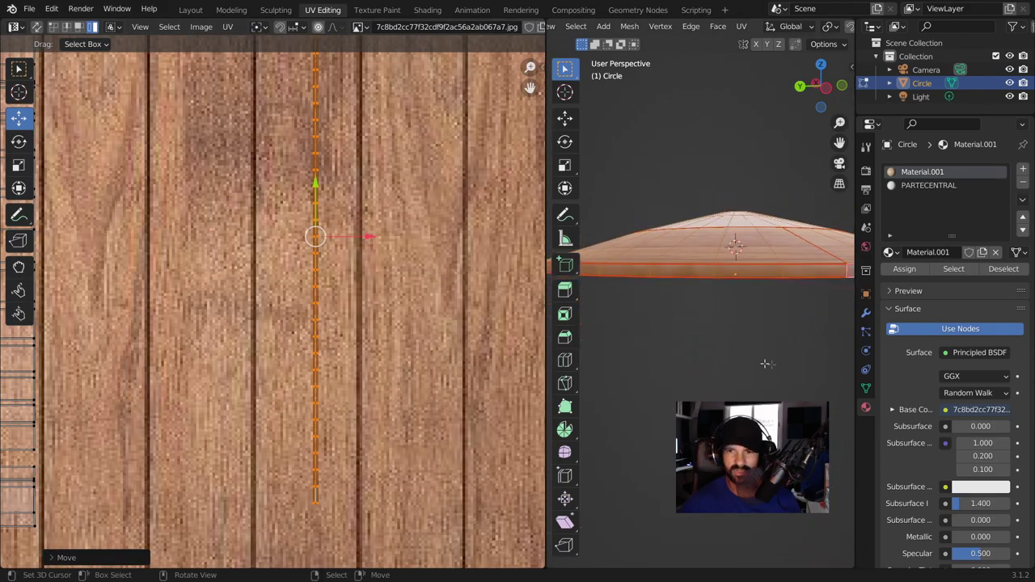
scroll(764, 356, "up", 2)
scroll(757, 346, "up", 1)
scroll(751, 351, "up", 1)
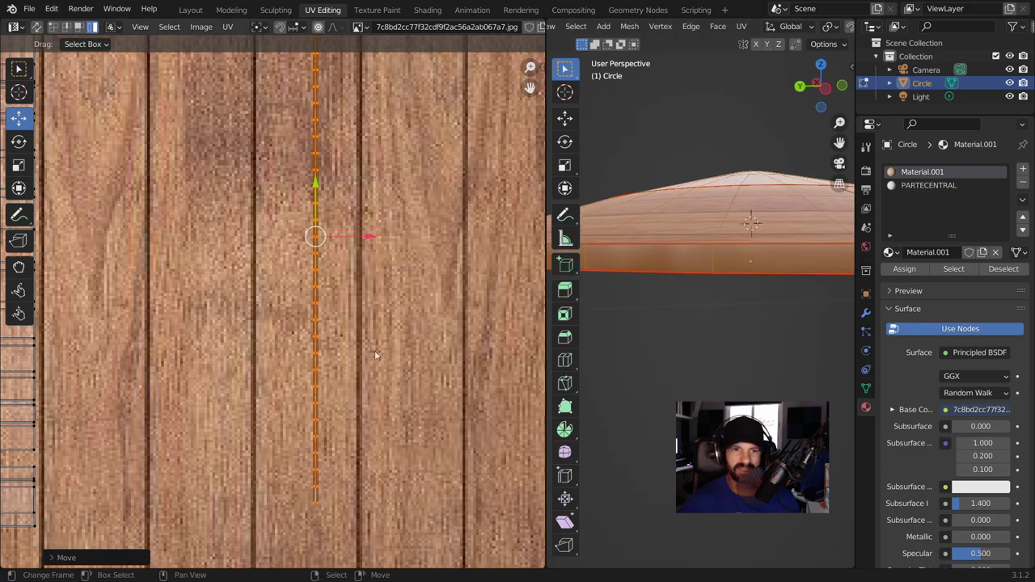
scroll(384, 320, "down", 2)
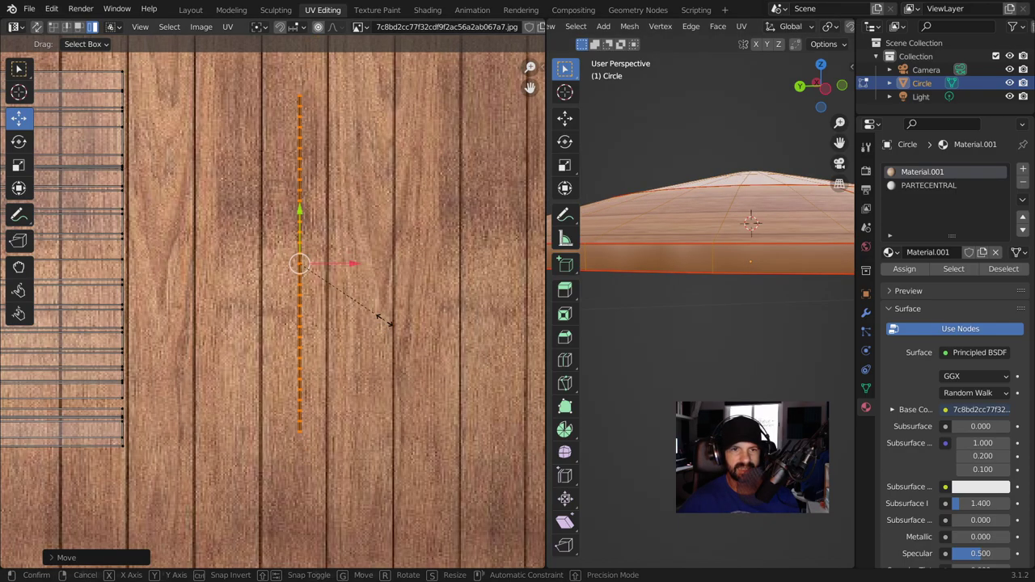
key("s")
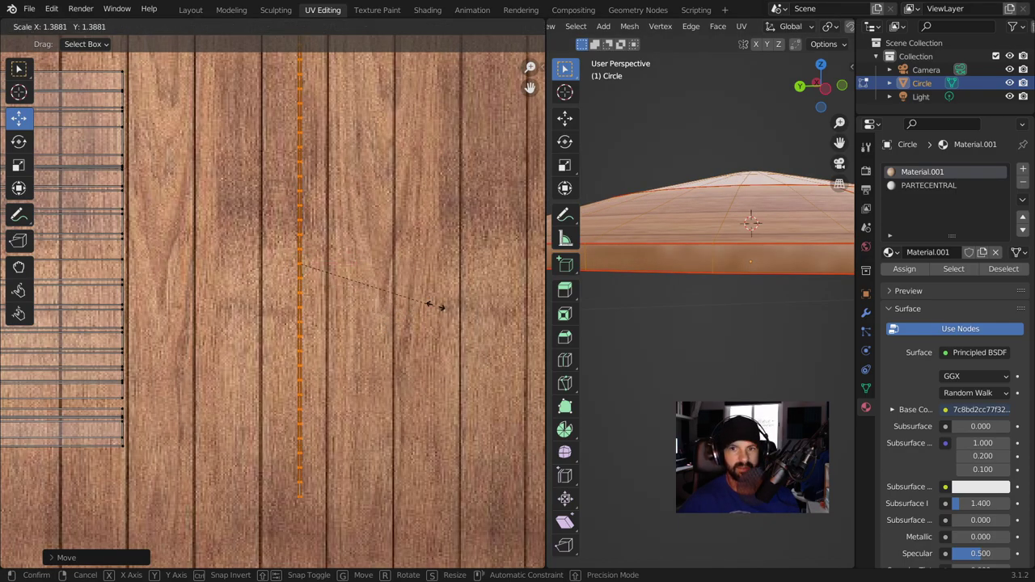
left_click(474, 281)
scroll(453, 280, "down", 2)
scroll(437, 281, "up", 1)
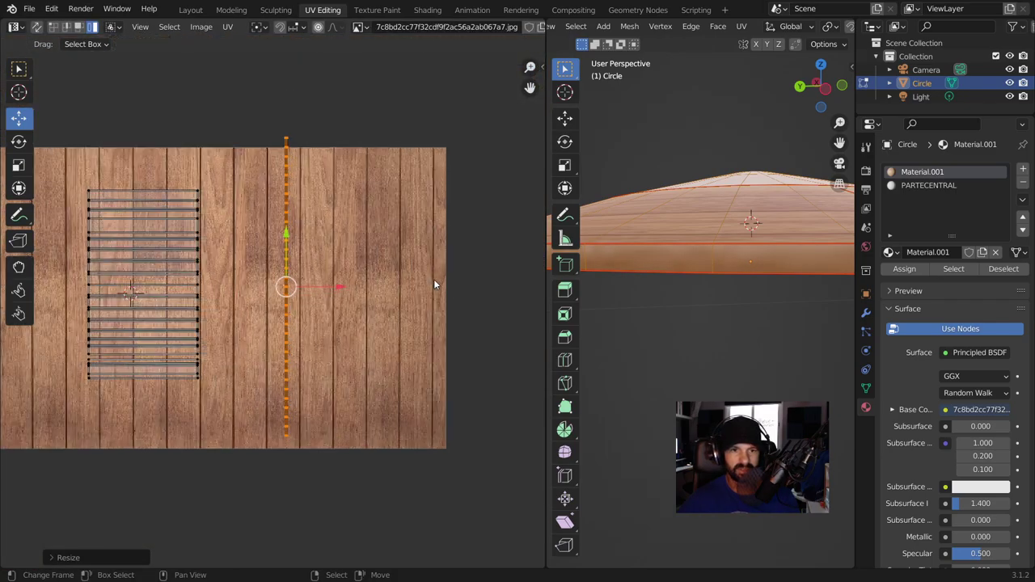
- Widen the strip horizontally with S X across several planks, then return to Object Mode
key("s")
key("Escape")
key("s")
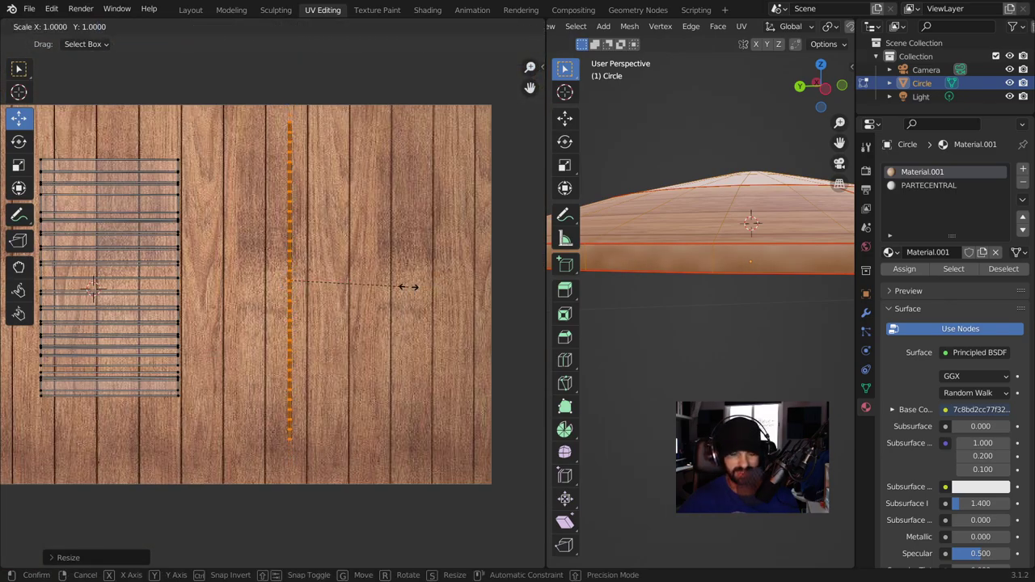
key("y")
key("x")
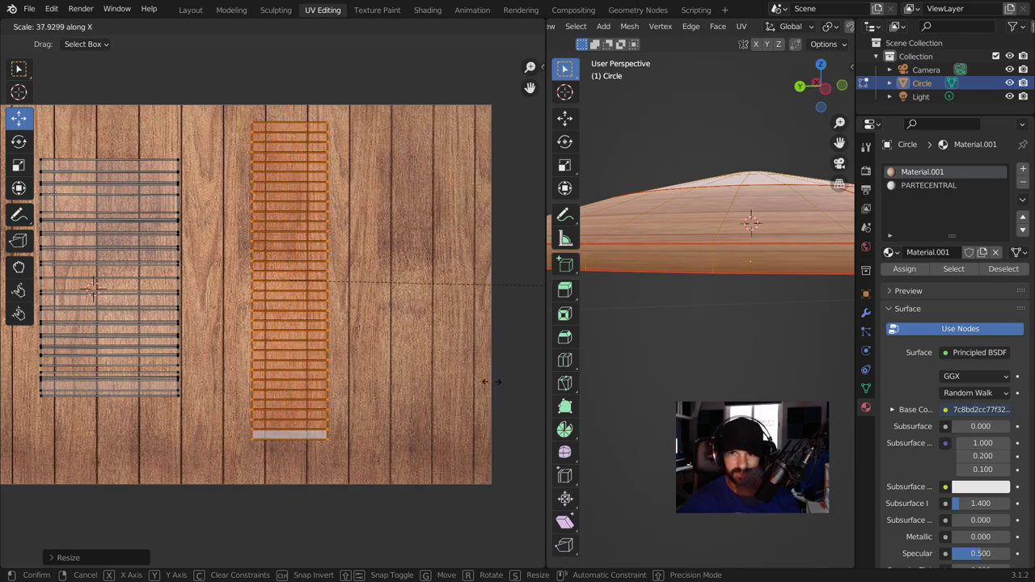
left_click(429, 325)
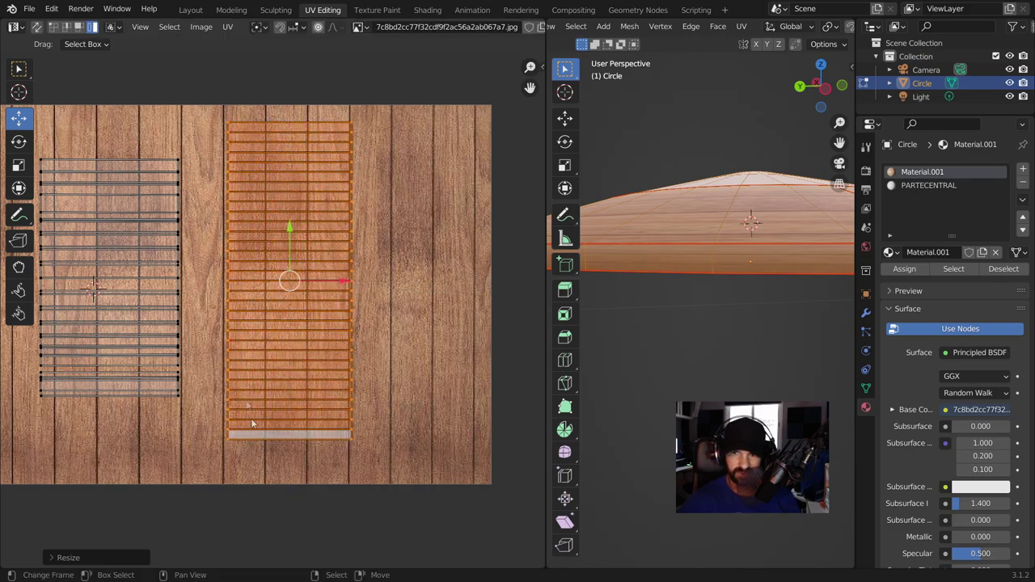
mouse_move(776, 344)
middle_mouse_down()
mouse_move(779, 331)
mouse_move(680, 358)
mouse_move(719, 390)
middle_mouse_up()
key("Tab")
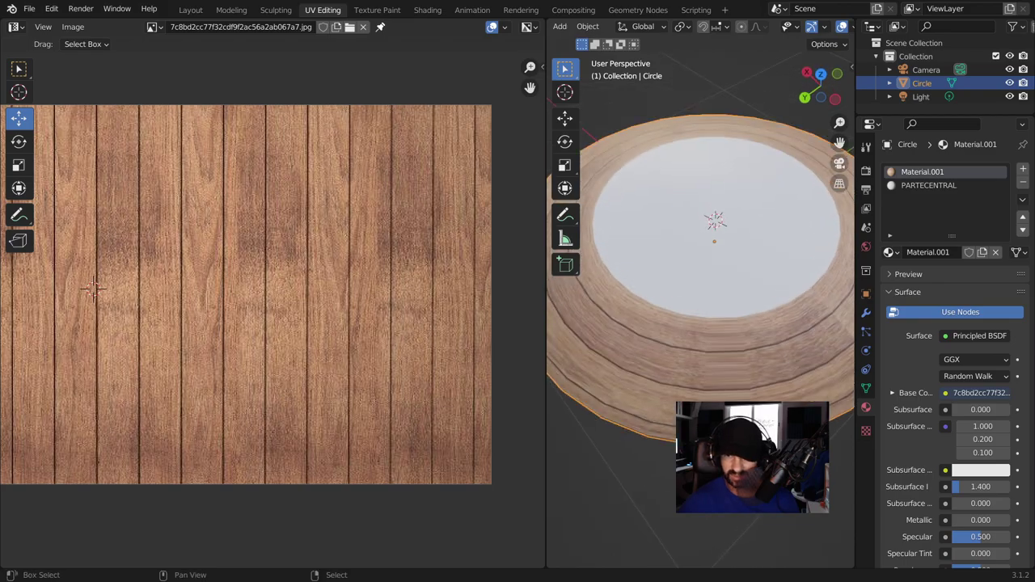
- In Edit Mode, select the rim face loop and its collapsed UV line
scroll(718, 391, "up", 2)
key("Tab")
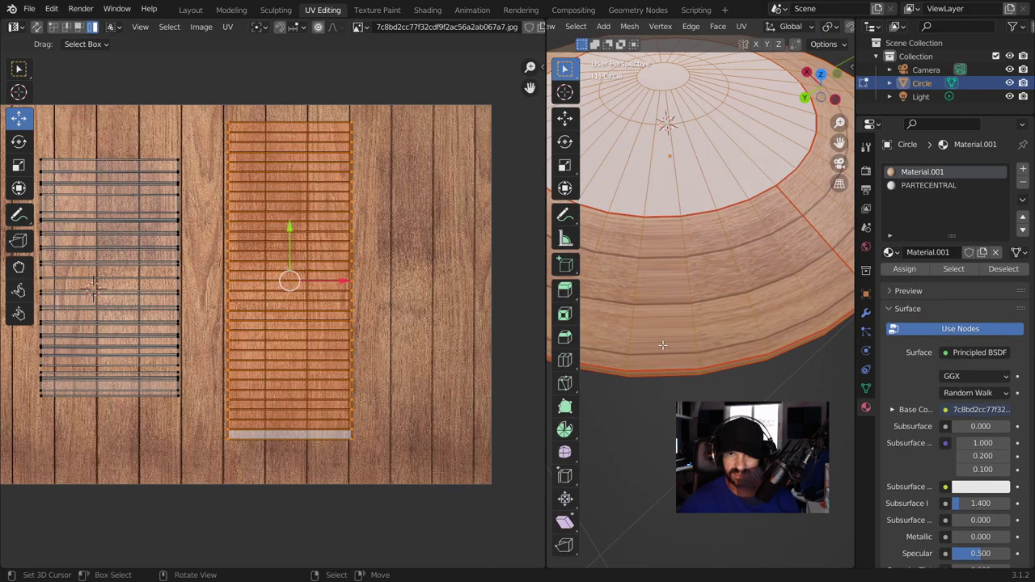
left_click(662, 345)
scroll(352, 342, "up", 1)
scroll(258, 293, "up", 2)
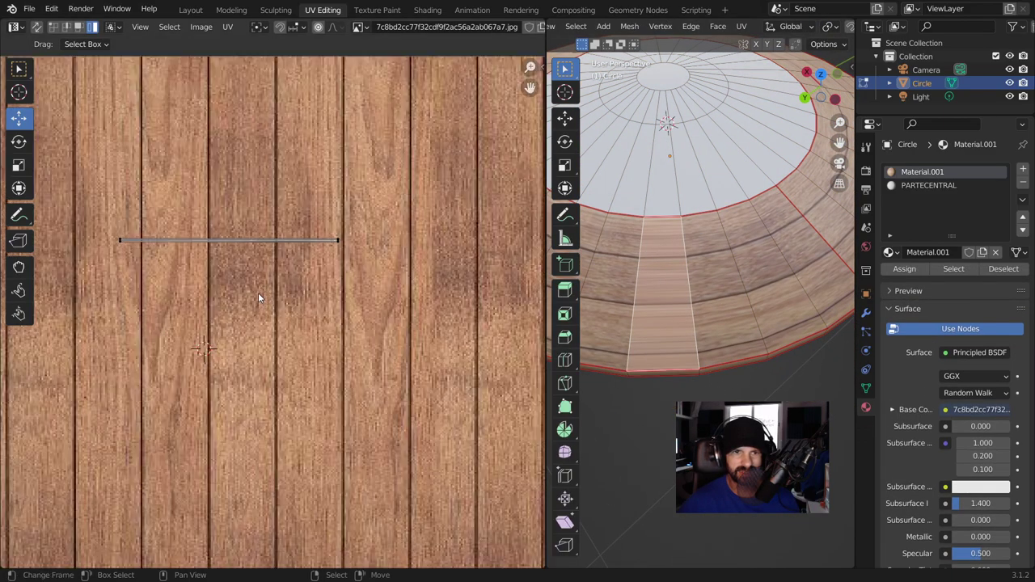
scroll(258, 293, "up", 2)
left_click(300, 197)
middle_click_drag(5, 62, 59, 75)
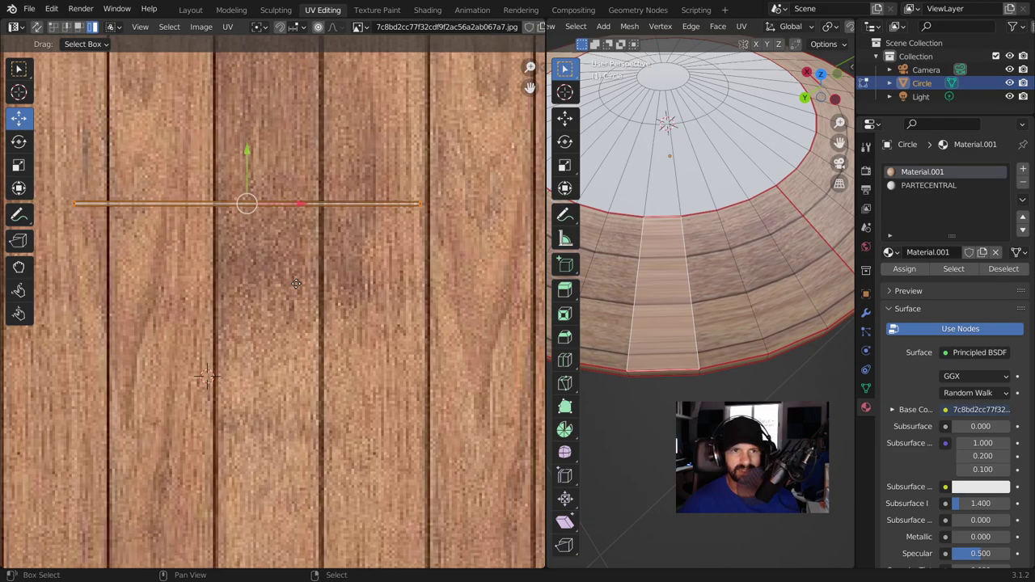
- Move the UV line's two end vertices to open it into a thin band, then check the rim's wood grain
left_click(53, 27)
left_click(83, 210)
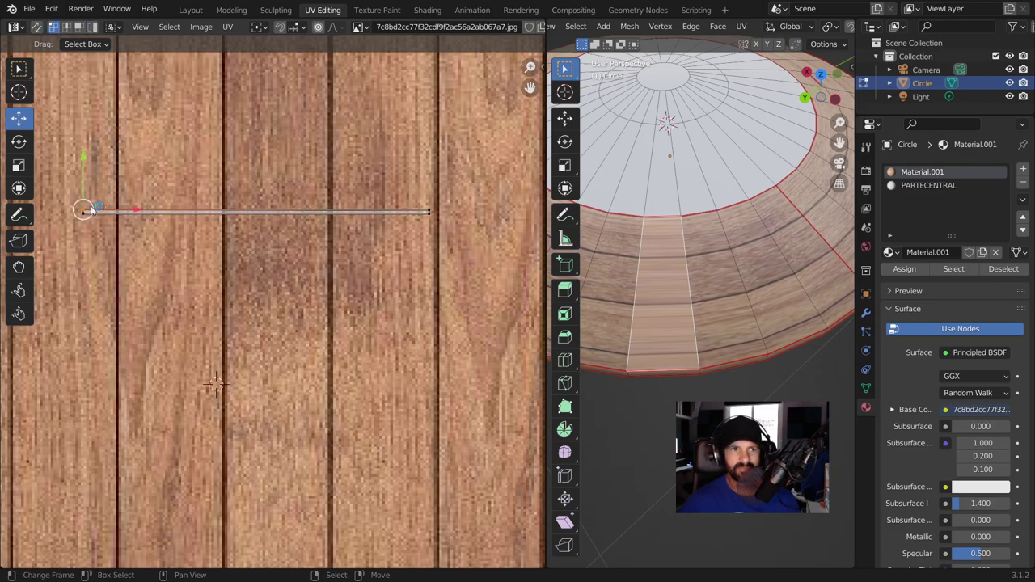
left_click(429, 214)
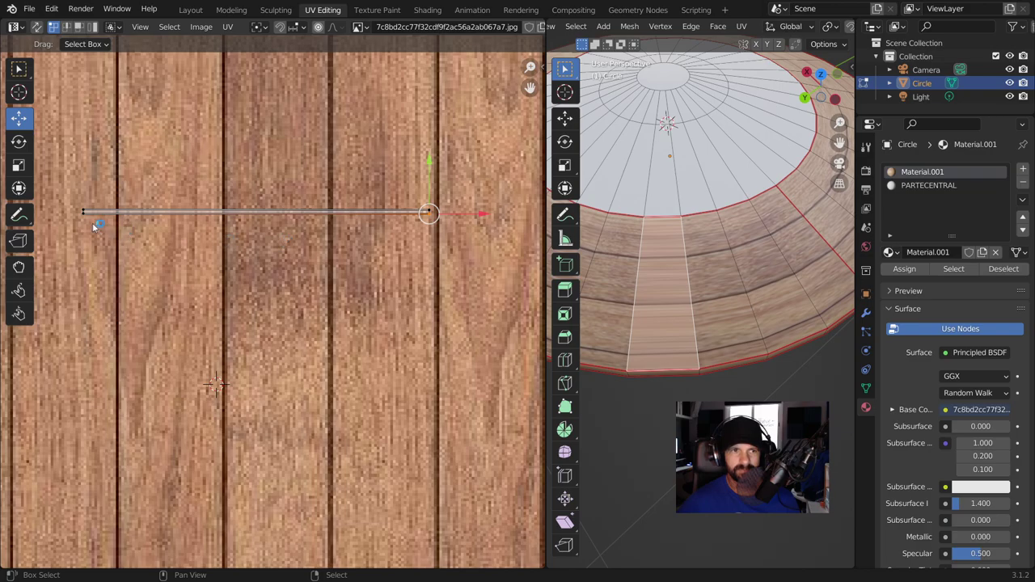
key("g")
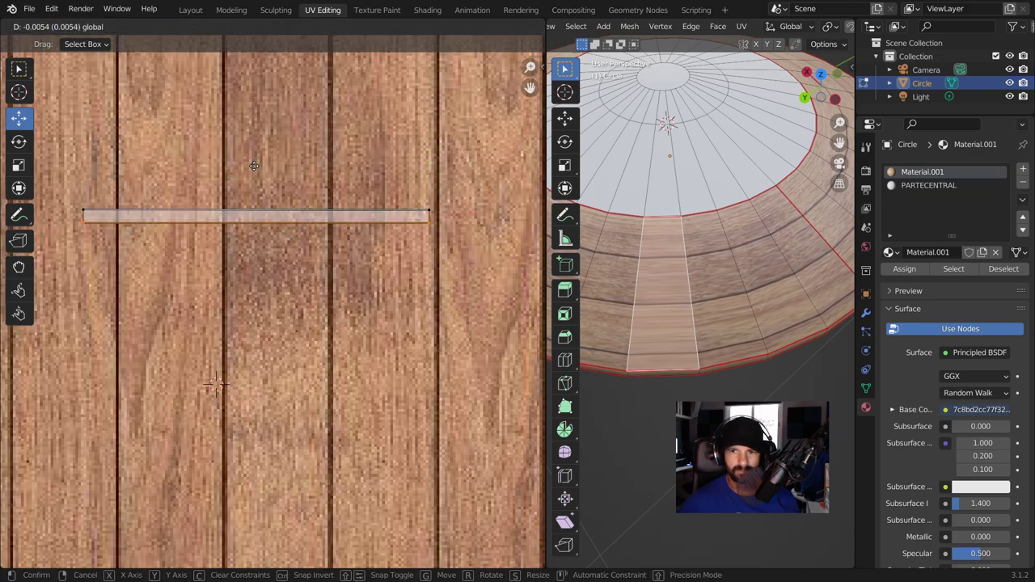
left_click(259, 182)
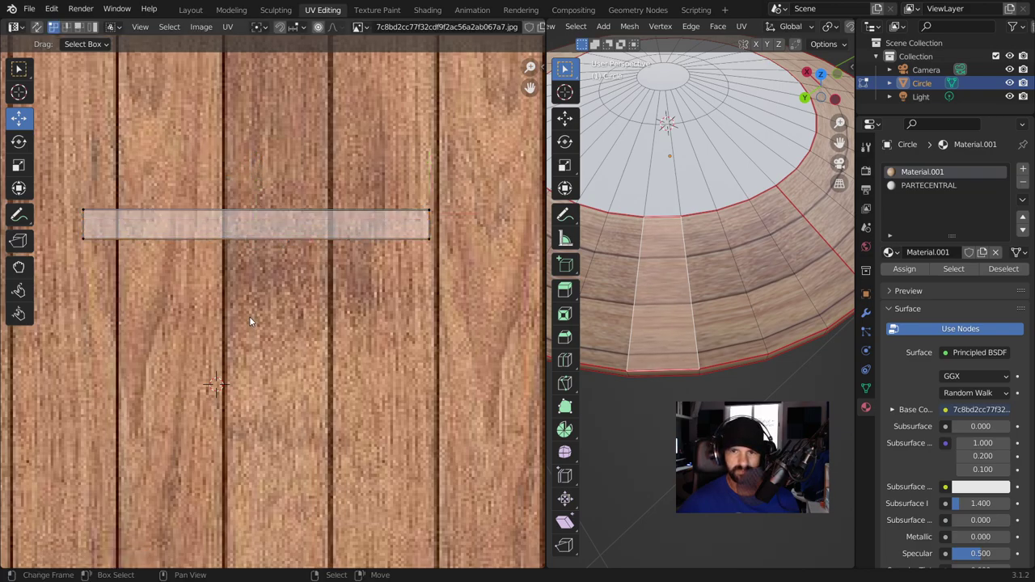
scroll(667, 482, "down", 3)
key("Tab")
middle_click_drag(667, 483, 617, 437)
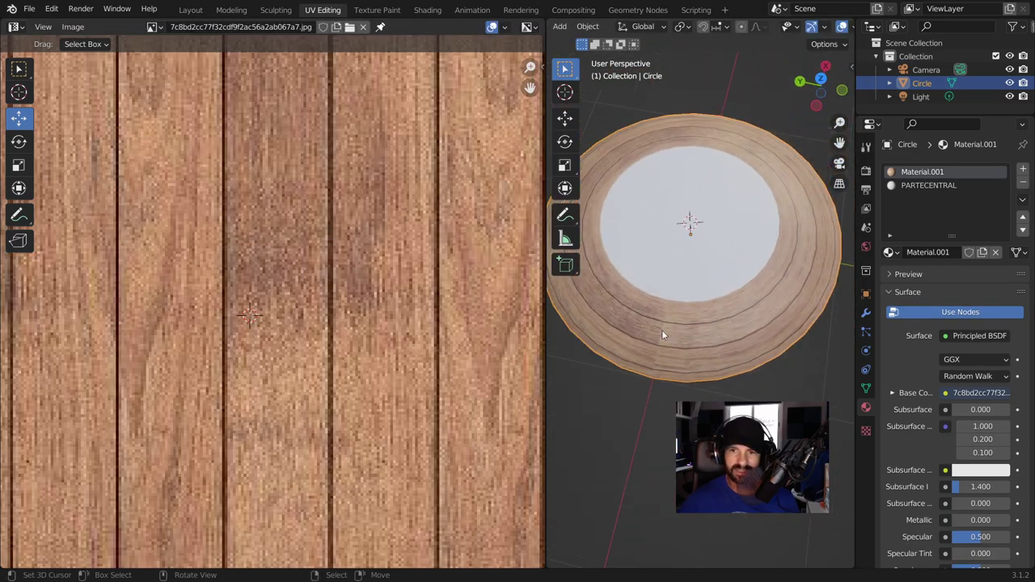
key("Tab")
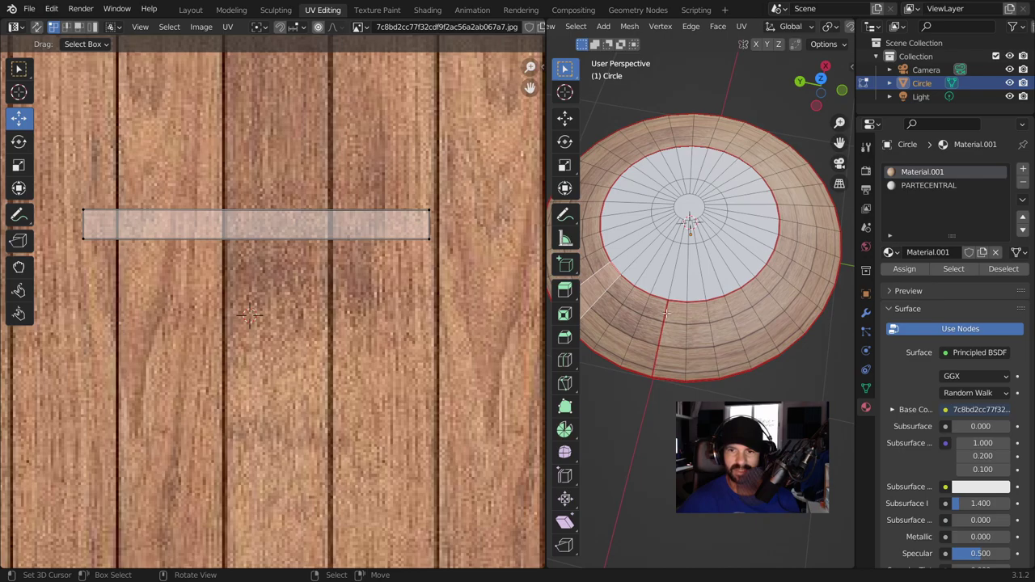
- Select the whole mesh and pick corners of the left UV island
scroll(417, 352, "down", 2)
scroll(417, 352, "down", 1)
key("a")
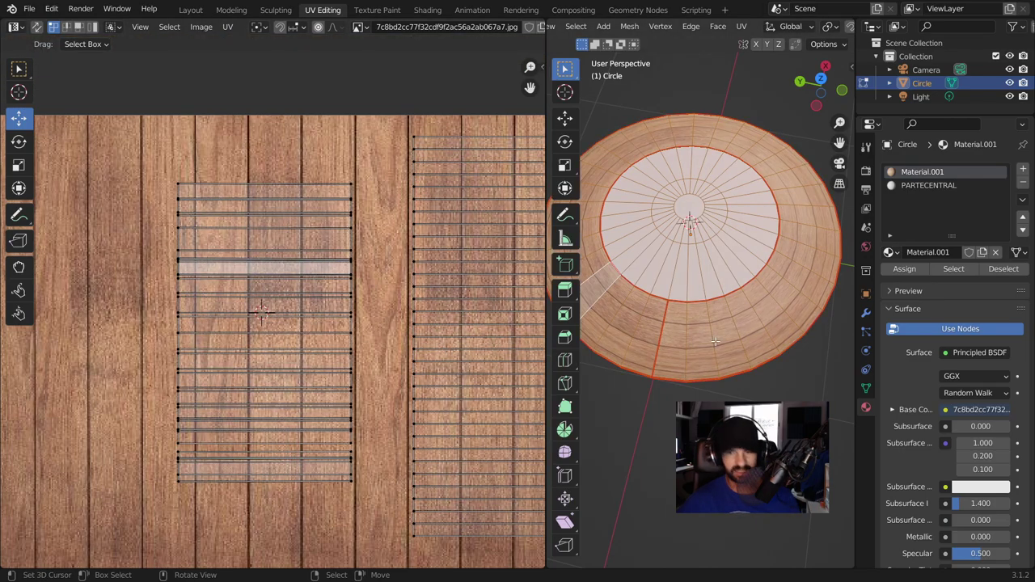
left_click(345, 487)
left_click(173, 483, "shift")
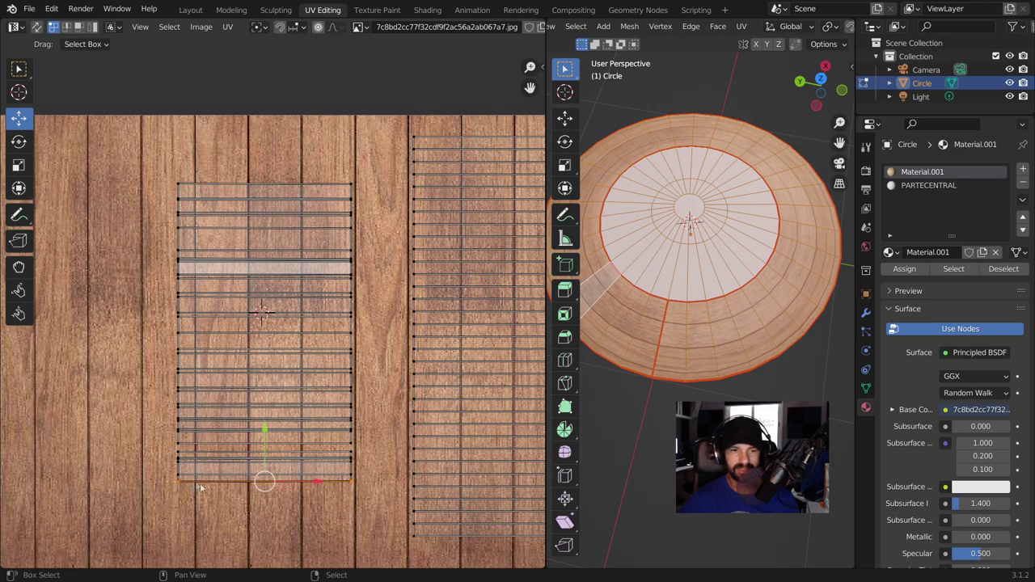
left_click(179, 185, "shift")
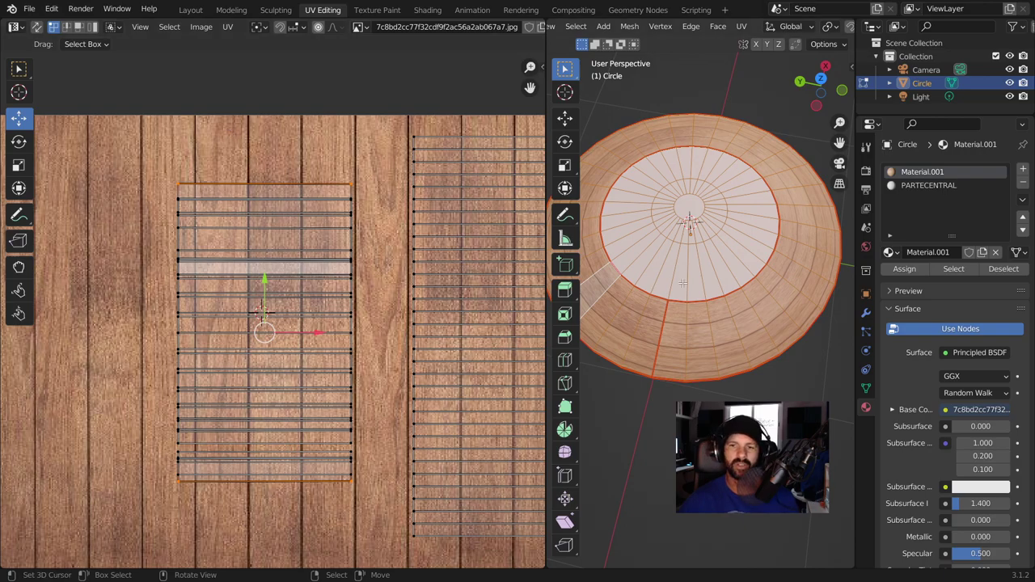
scroll(254, 242, "down", 3)
scroll(254, 243, "down", 1)
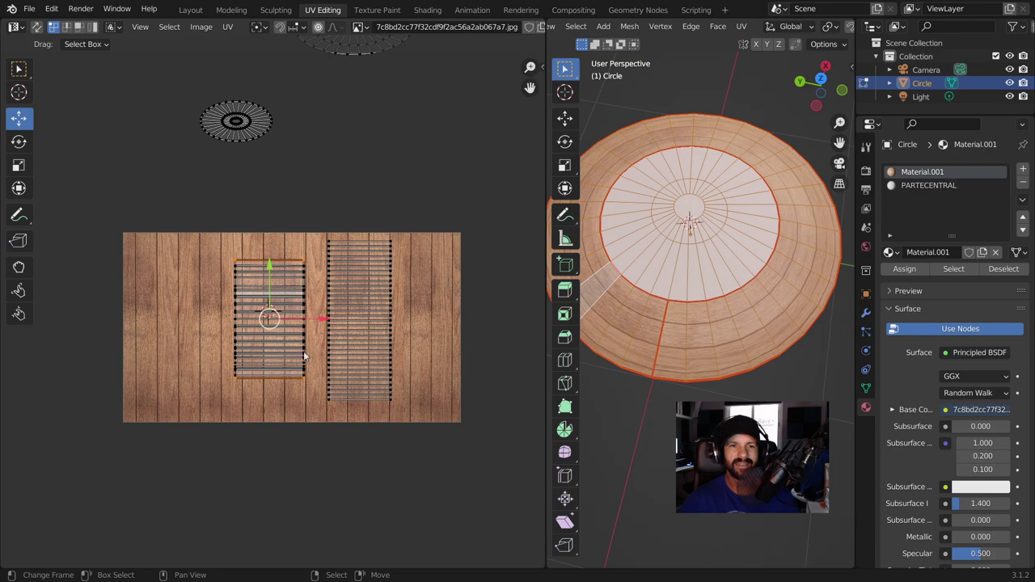
- In Island select mode, shift the left island slightly left and return to Object Mode
left_click(92, 27)
left_click_drag(292, 295, 252, 276)
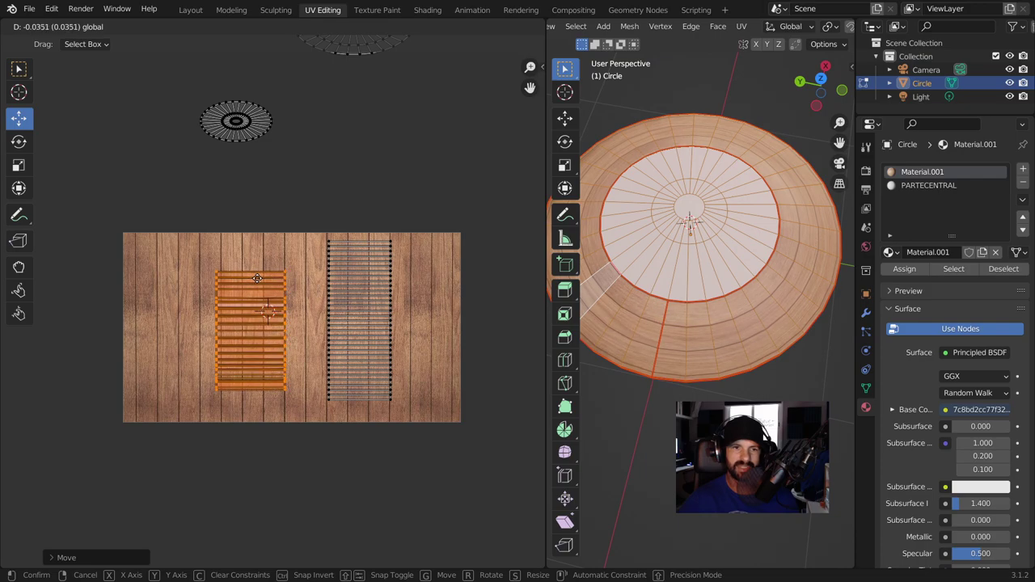
left_click_drag(251, 276, 257, 278)
key("Tab")
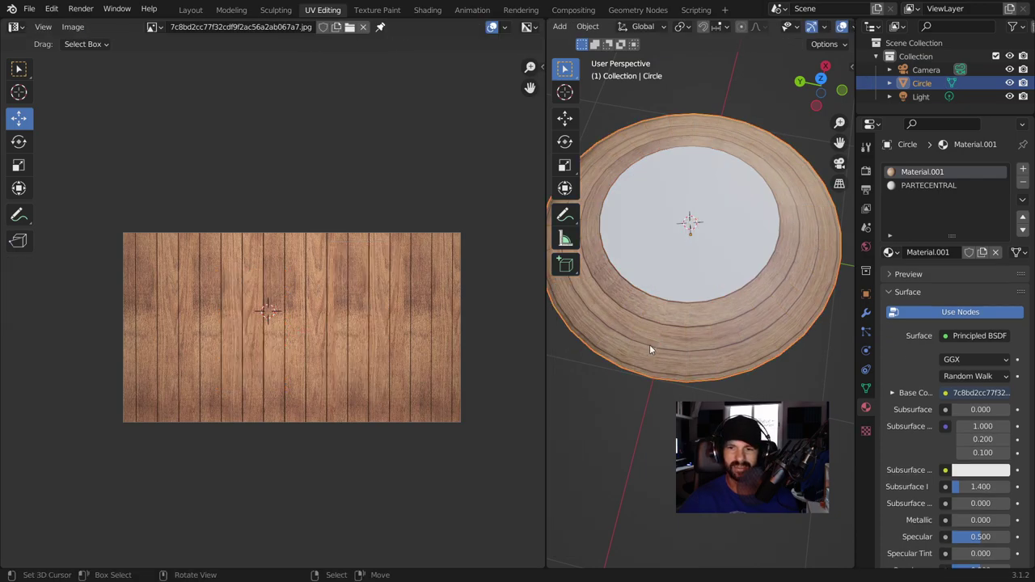
scroll(670, 403, "down", 2)
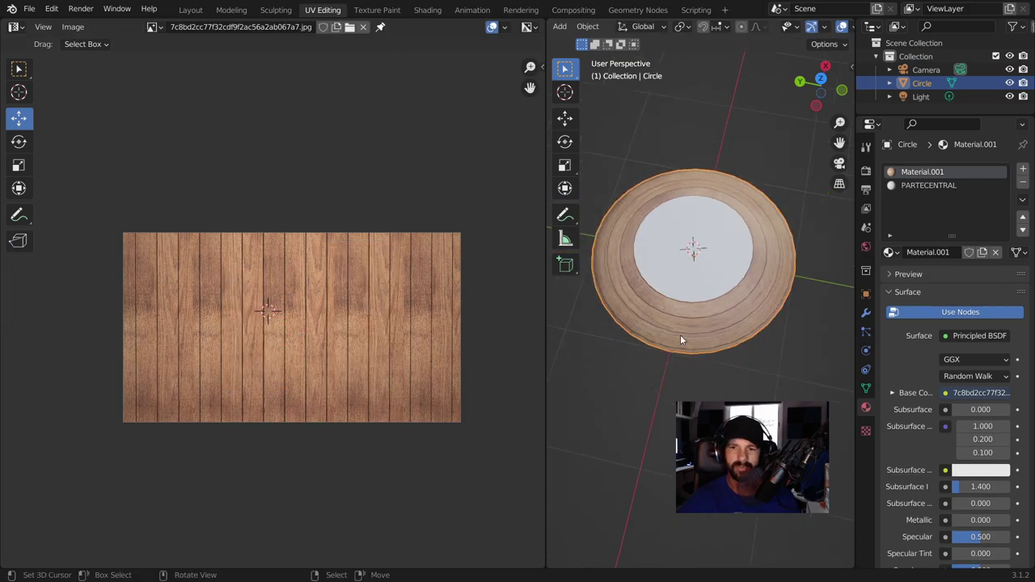
middle_click_drag(663, 412, 839, 433)
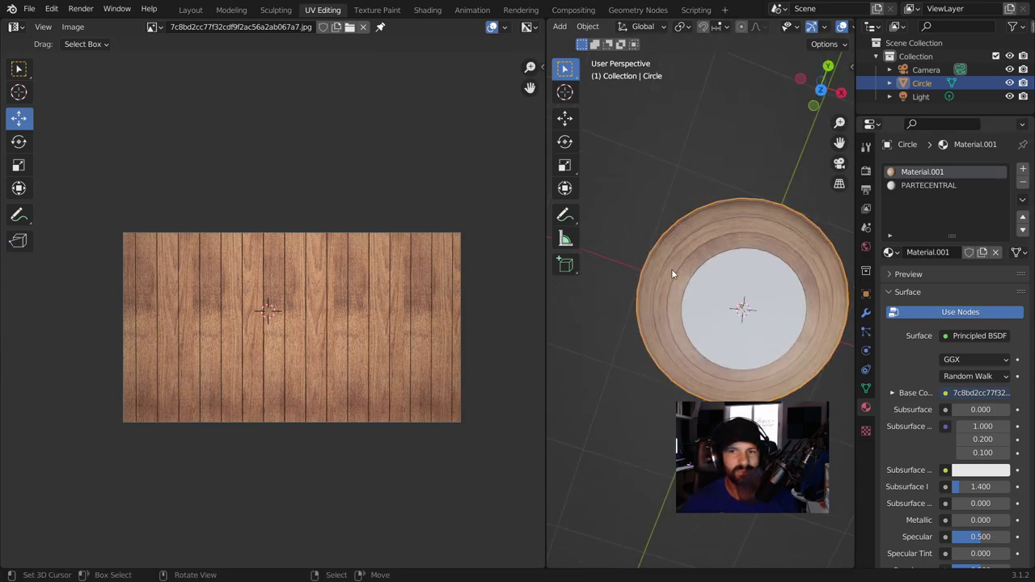
middle_click_drag(673, 274, 577, 357)
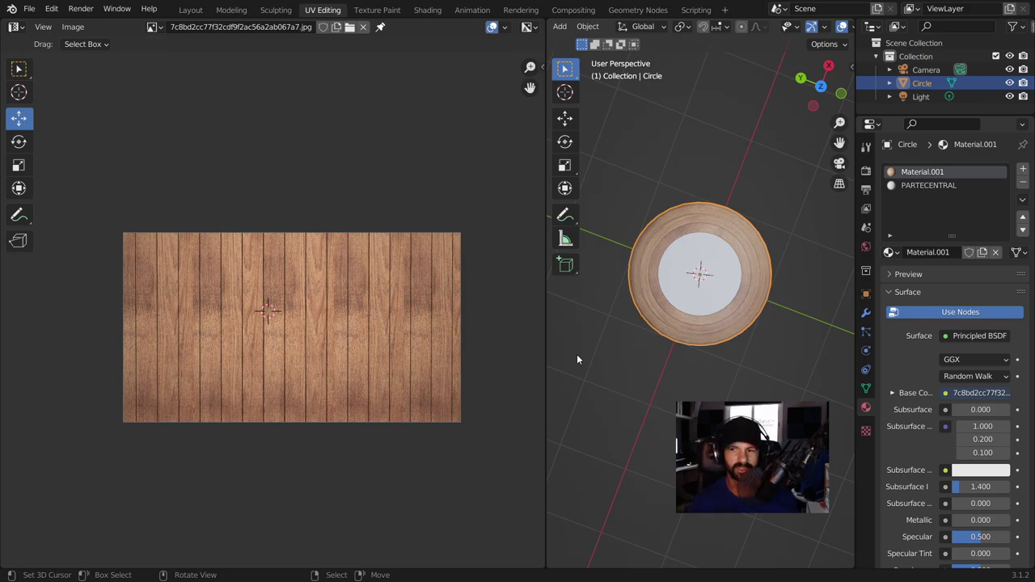
middle_click_drag(576, 354, 670, 360)
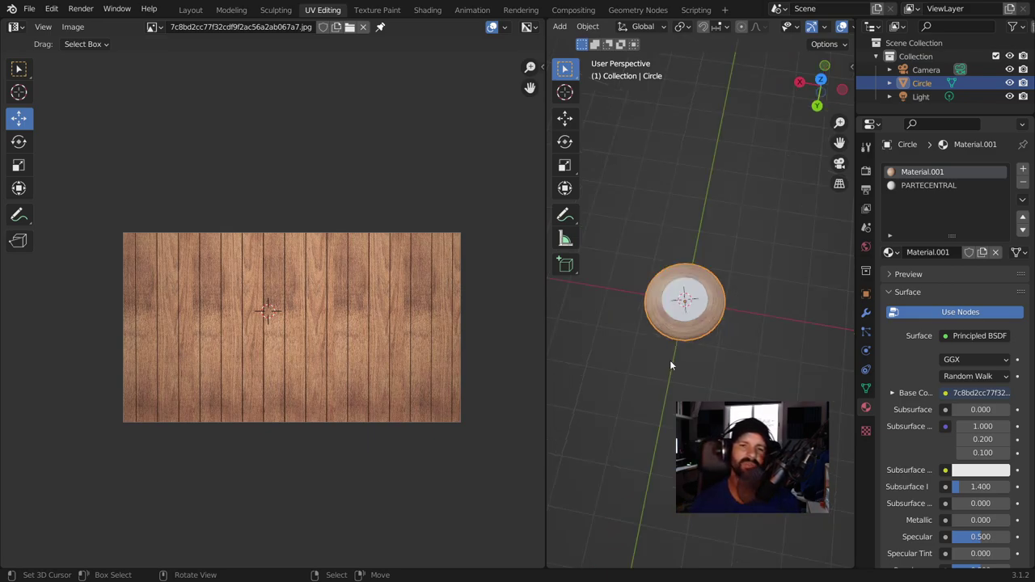